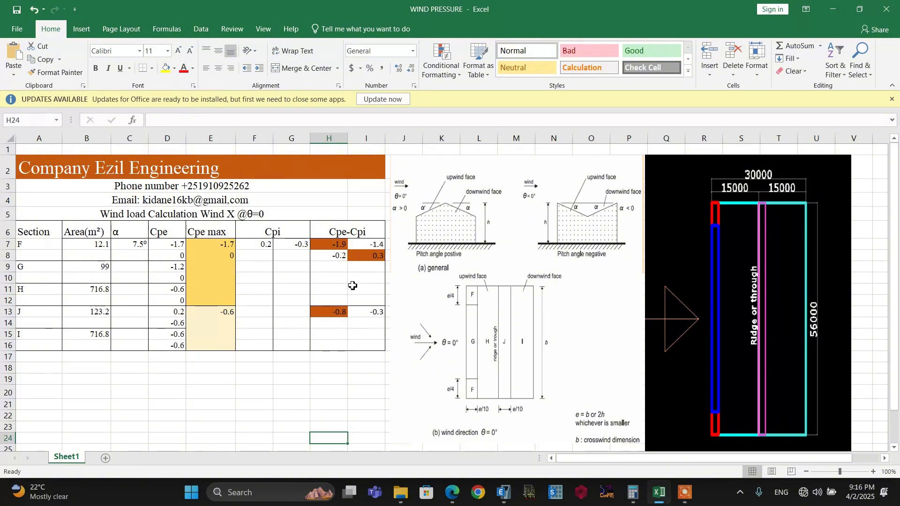
Switch to the EBCS EN 1991-1-4 document and examine the duopitch roof zones of Figure 7.8 for both wind directions
left_click(356, 342)
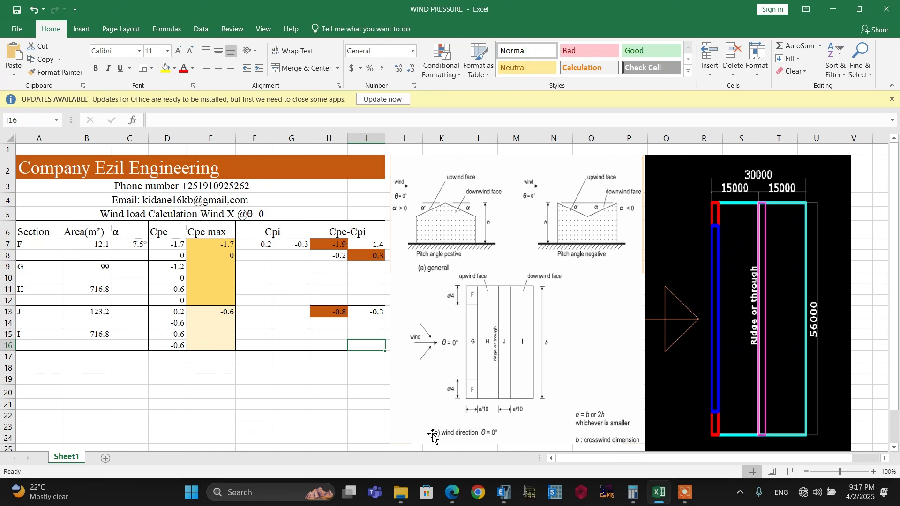
key("alt+Tab")
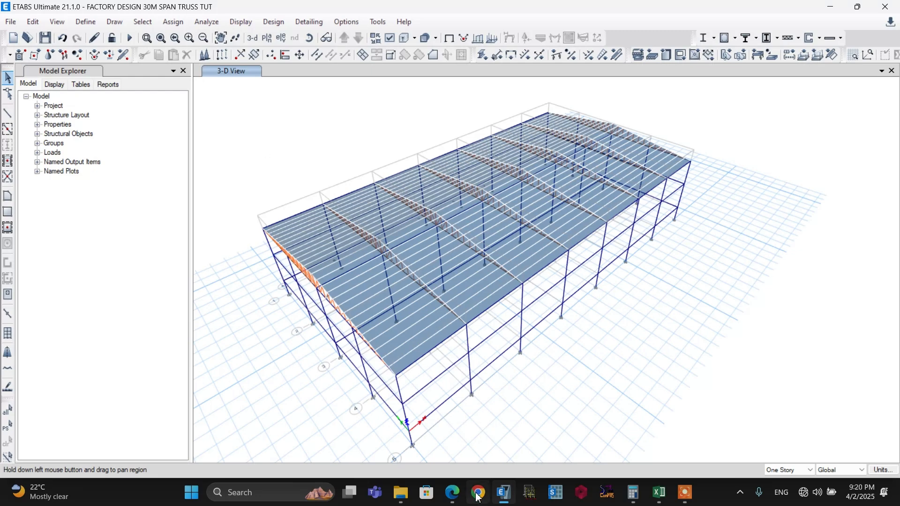
left_click(452, 492)
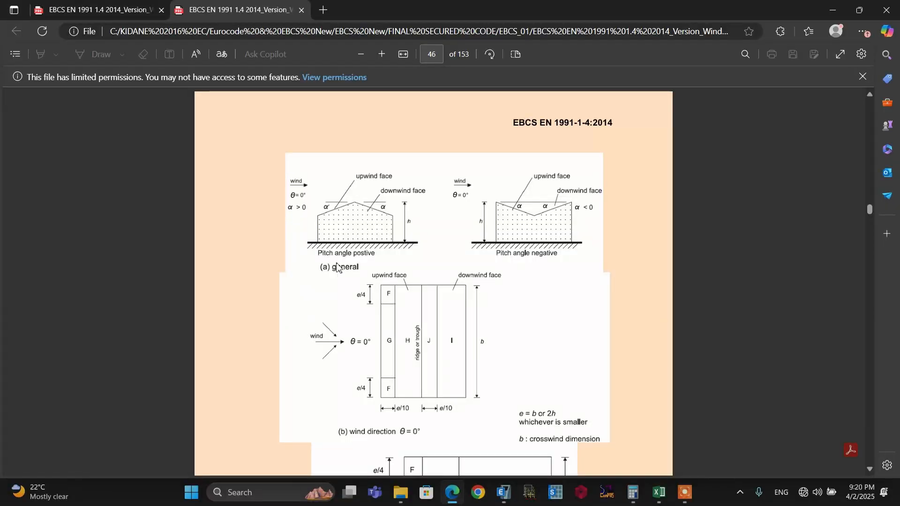
left_click(436, 55)
left_click(632, 287)
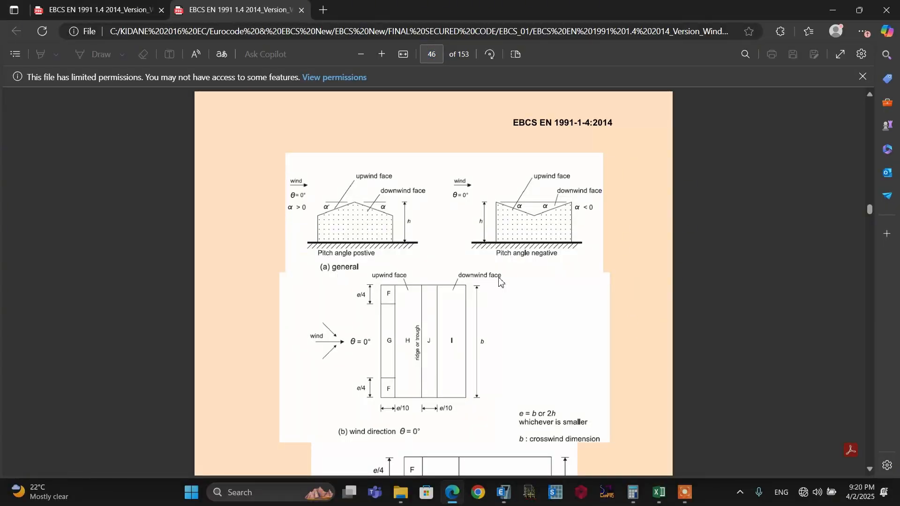
scroll(488, 278, "up", 8)
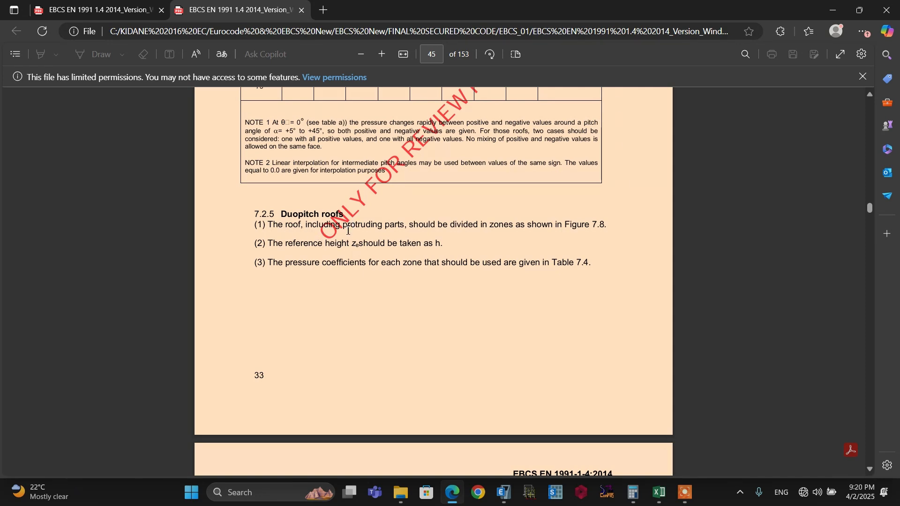
scroll(352, 227, "down", 8)
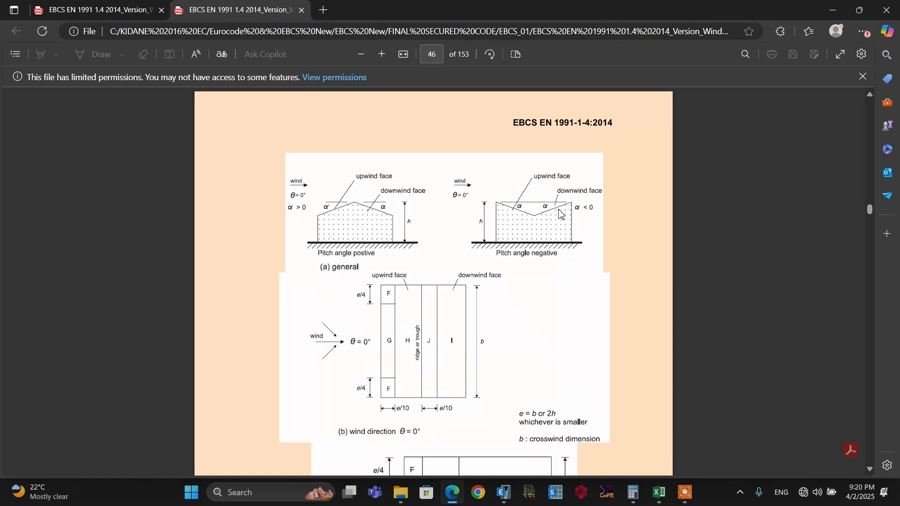
scroll(439, 237, "down", 3)
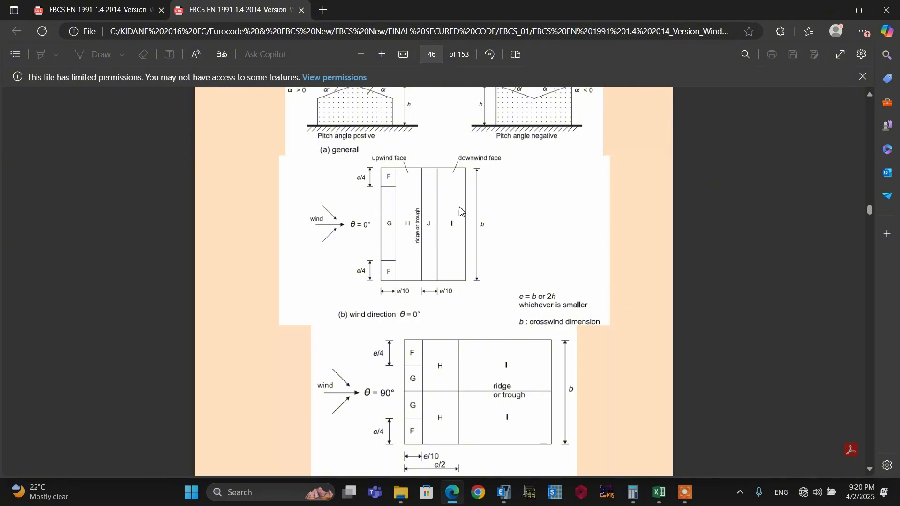
scroll(411, 214, "down", 1)
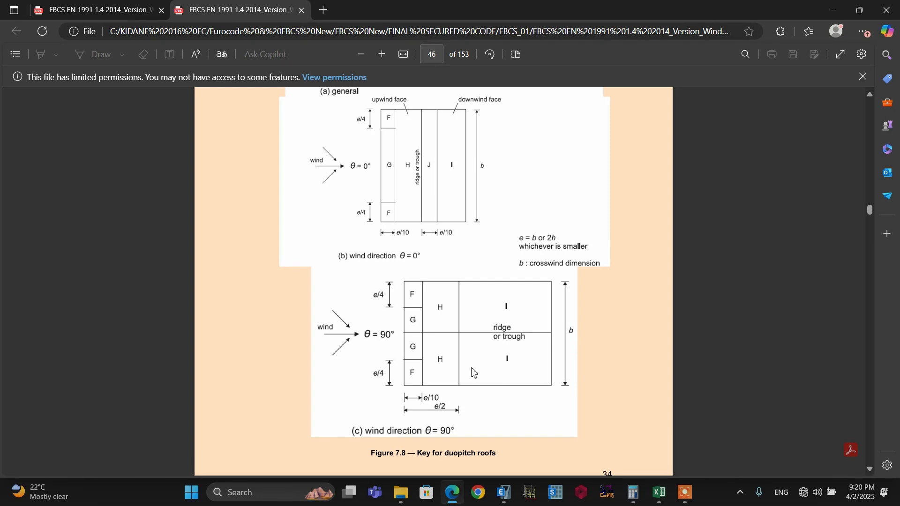
scroll(473, 371, "up", 1)
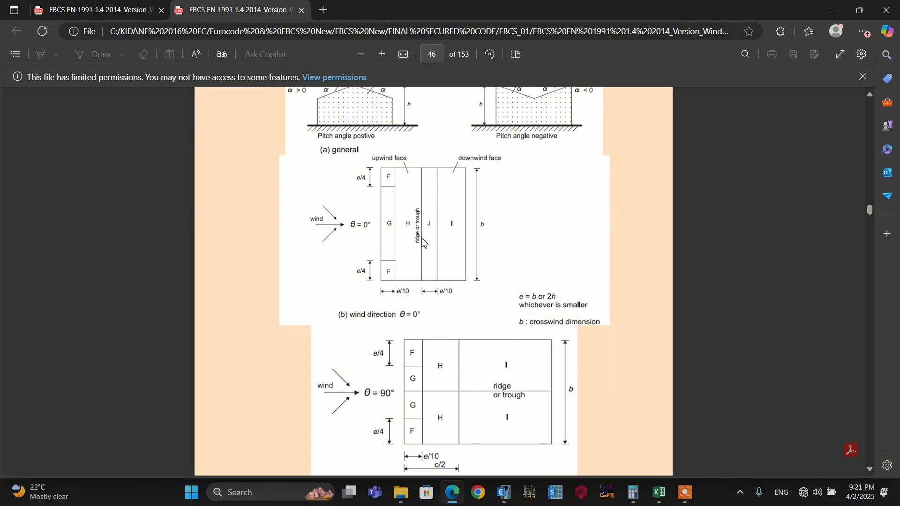
Switch to ETABS and compare the factory's 3-D roof geometry with the code's roof zone figure and the wind pressure sheet
left_click(504, 493)
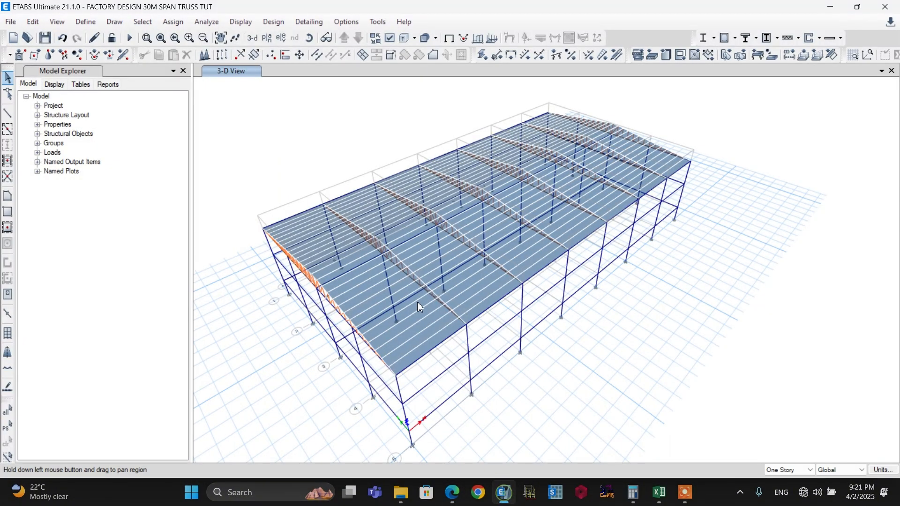
left_click(310, 38)
left_click_drag(296, 116, 276, 176)
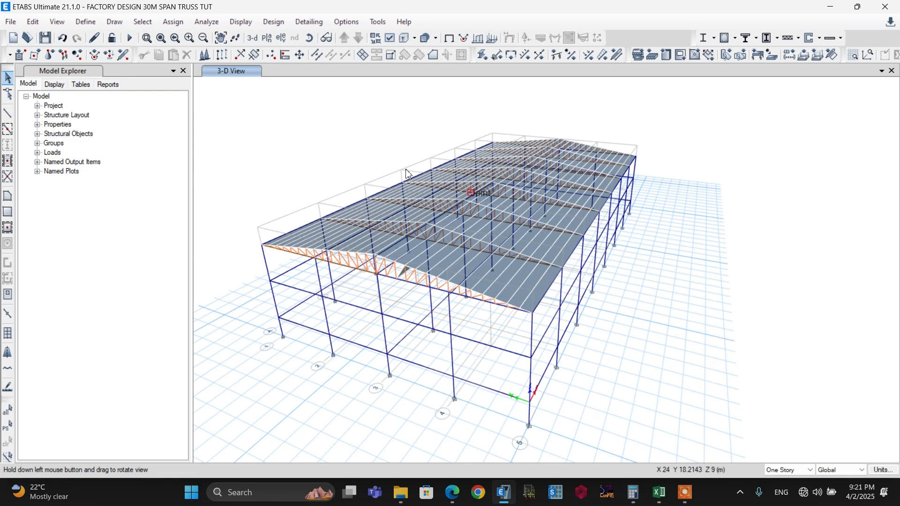
left_click(454, 502)
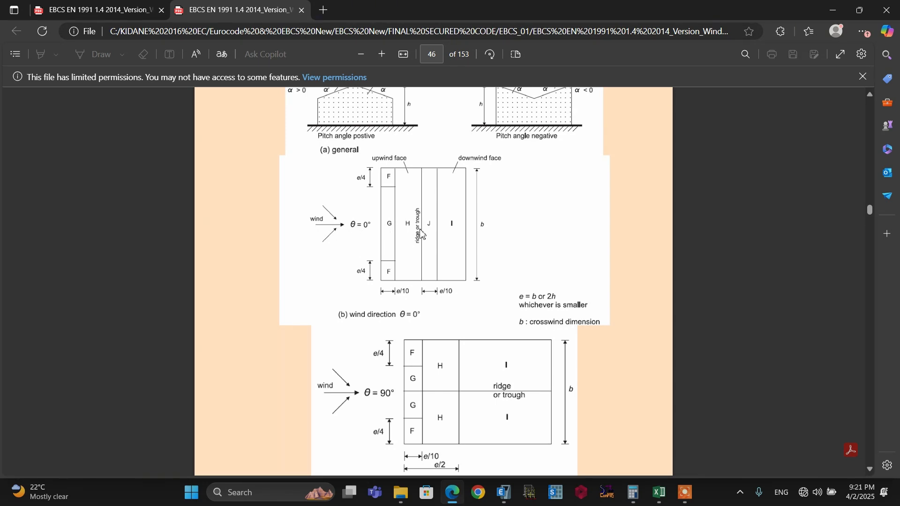
key("alt+Tab")
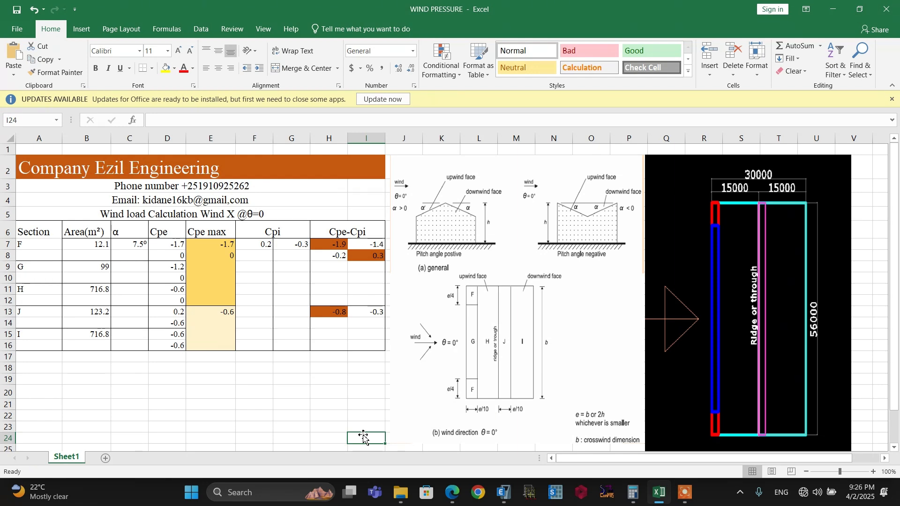
key("alt+Tab")
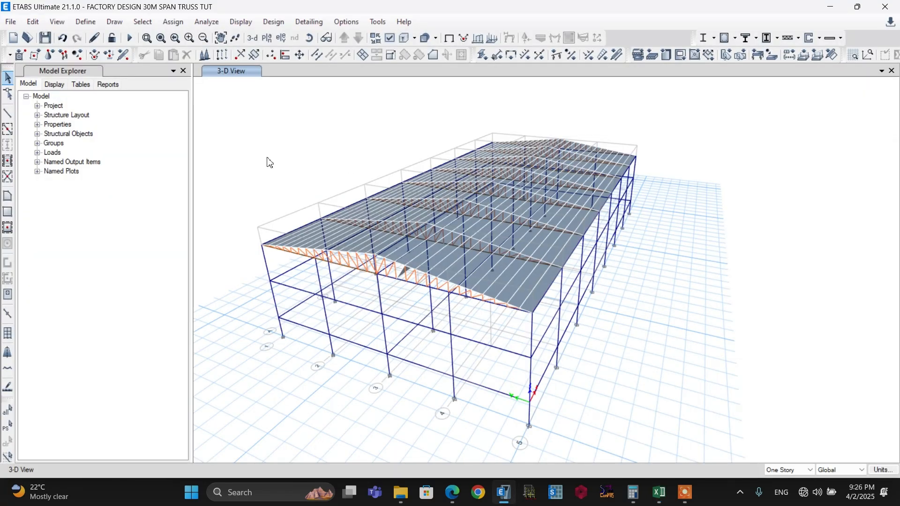
Open the EuroCode 1 2005 lateral load settings of the WIND X load pattern
left_click(86, 22)
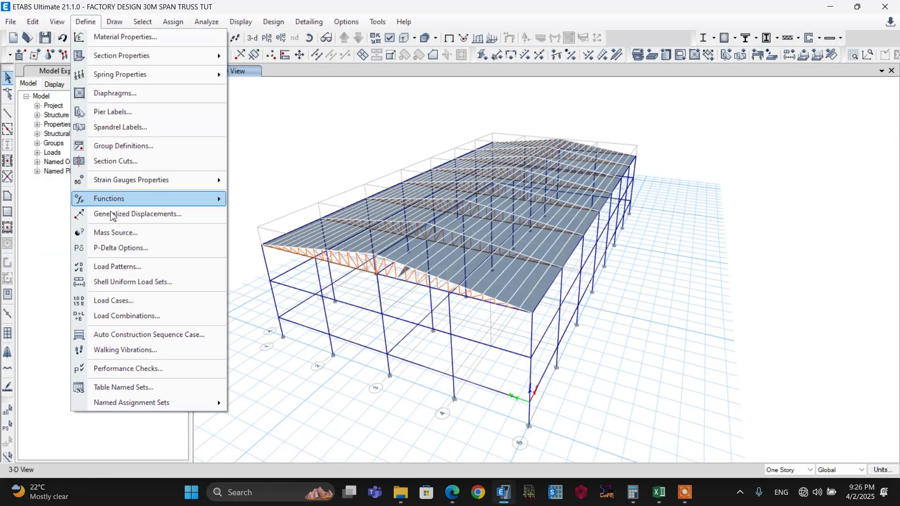
left_click(119, 268)
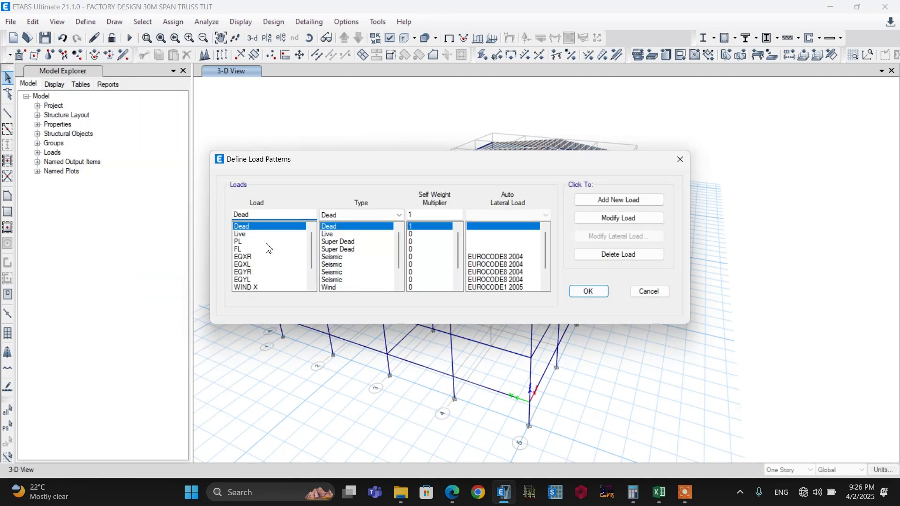
scroll(268, 248, "down", 1)
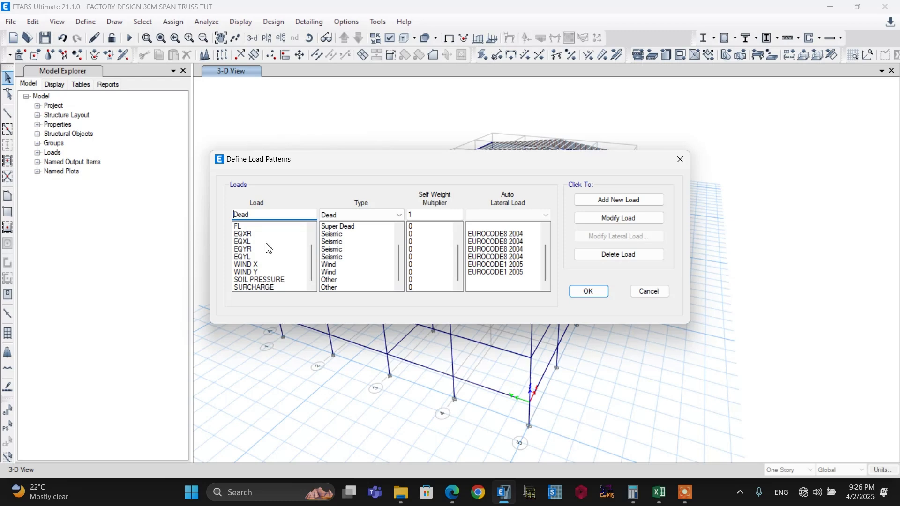
left_click(265, 265)
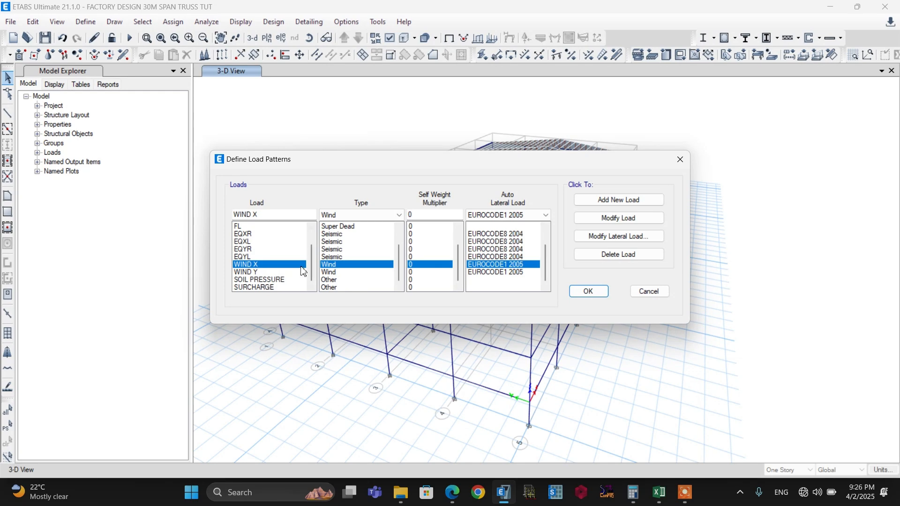
left_click(264, 272)
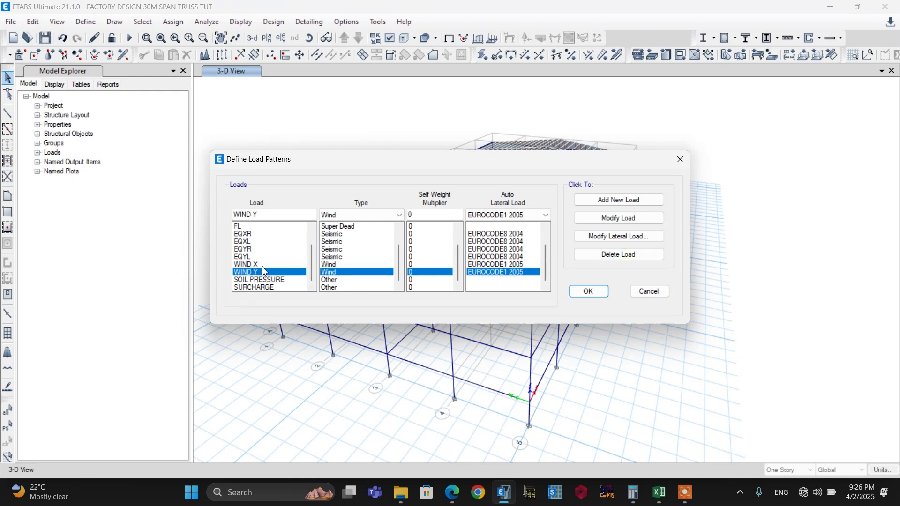
left_click(265, 265)
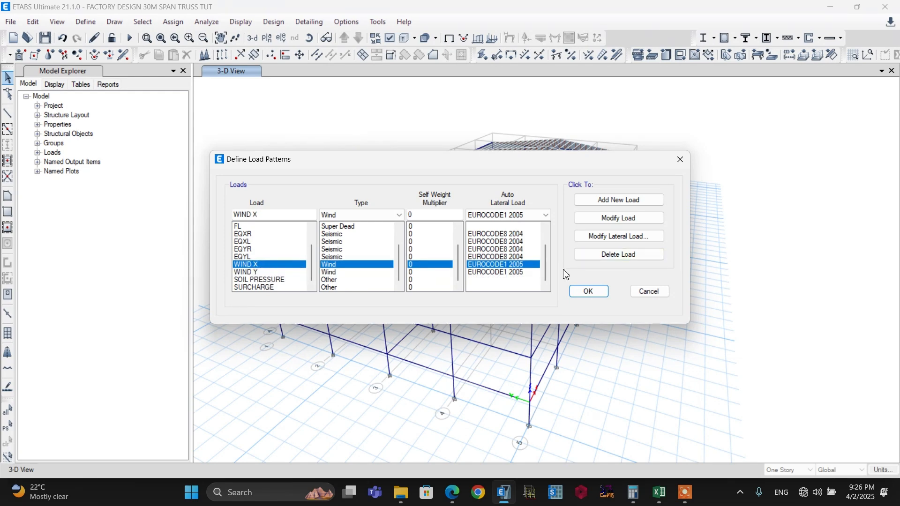
left_click(622, 239)
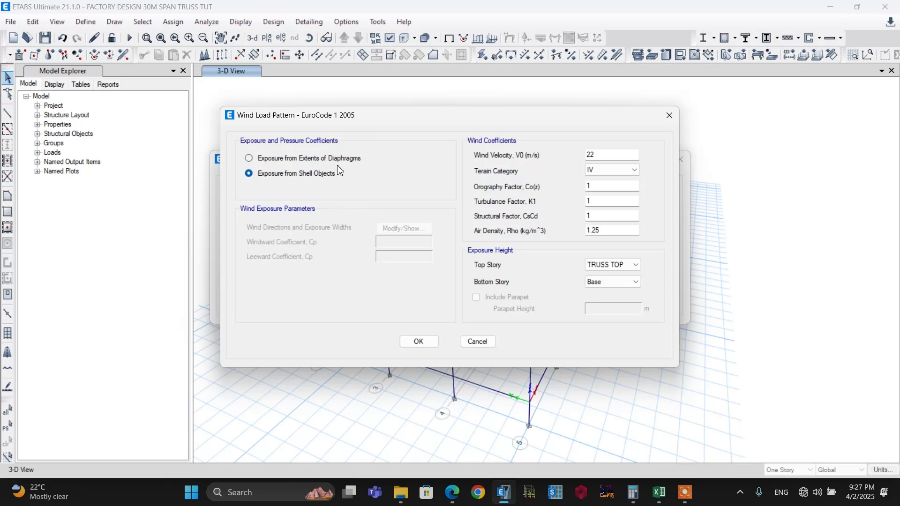
Switch the wind exposure to extents of diaphragms and back to exposure from shell objects
left_click(317, 160)
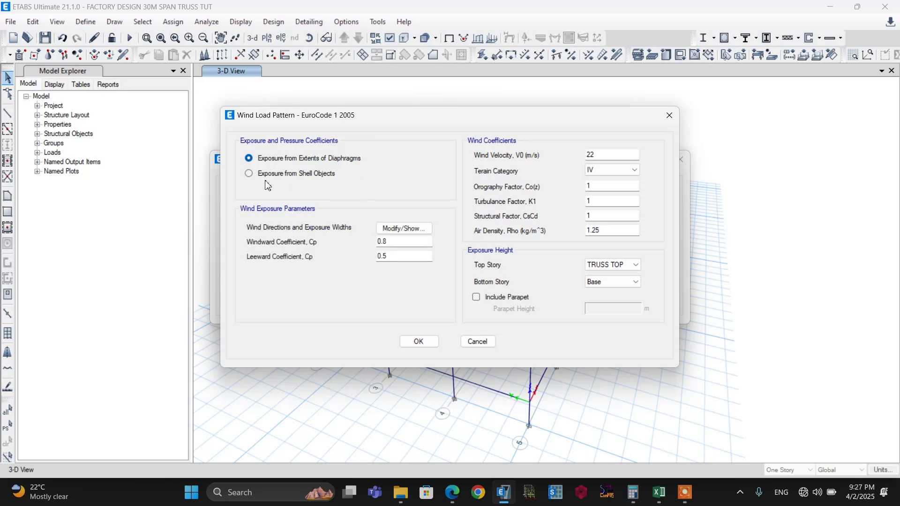
left_click(314, 175)
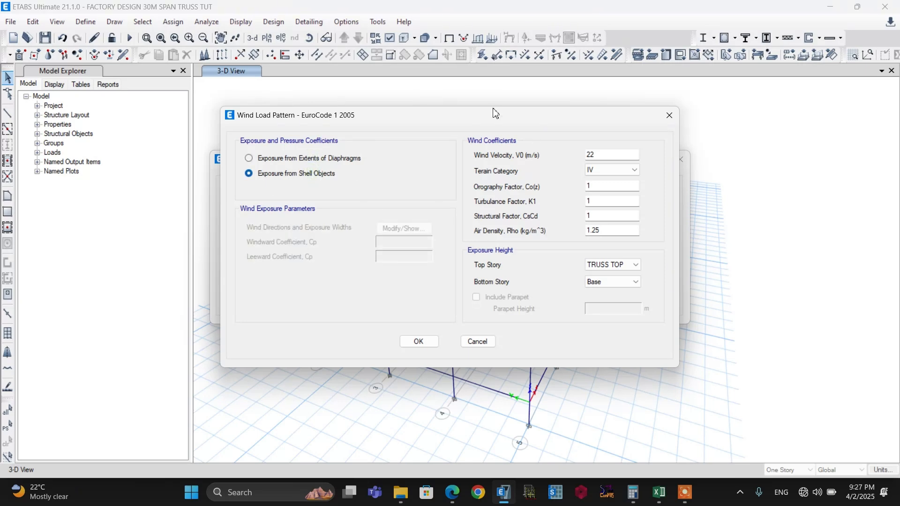
left_click_drag(473, 121, 253, 124)
left_click(522, 159)
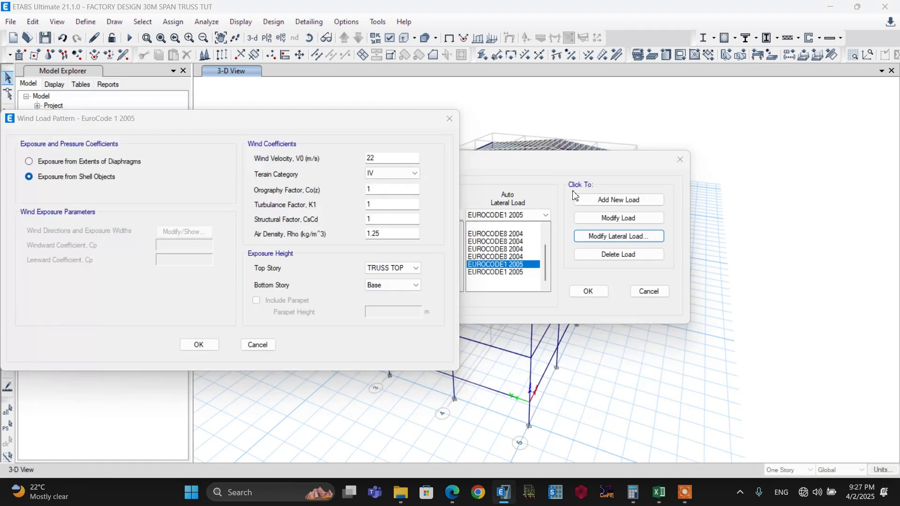
left_click_drag(313, 121, 506, 131)
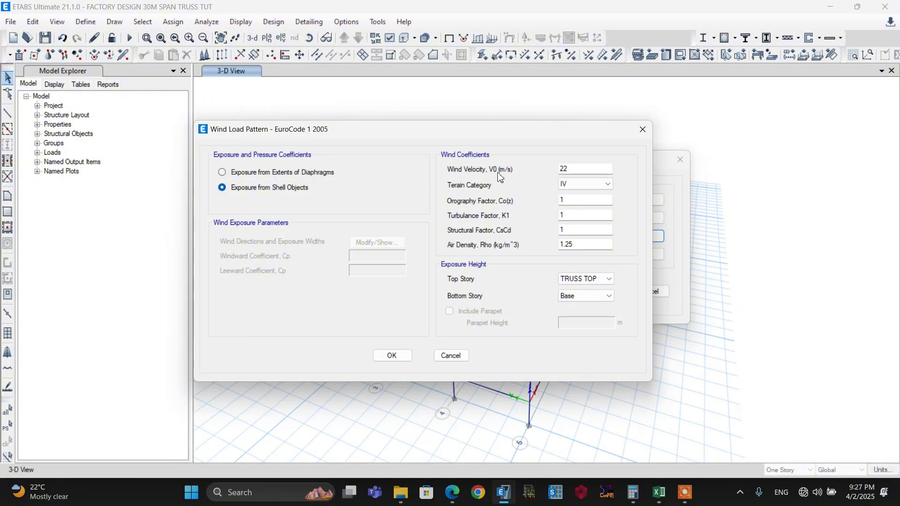
left_click(581, 170)
double_click(580, 170)
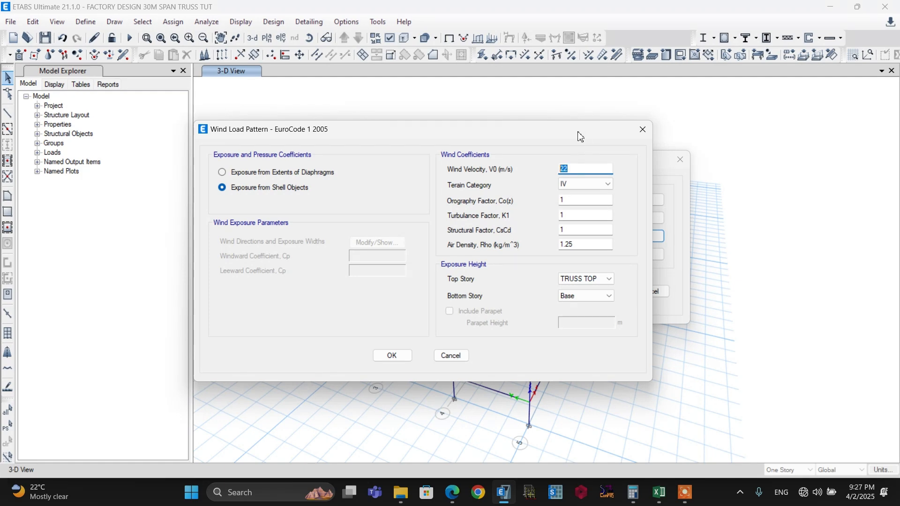
left_click(588, 169)
double_click(583, 170)
left_click(577, 169)
left_click_drag(581, 169, 558, 171)
Consult Table 4.1 on terrain categories in the code document and set the WIND X terrain category to II
left_click(587, 185)
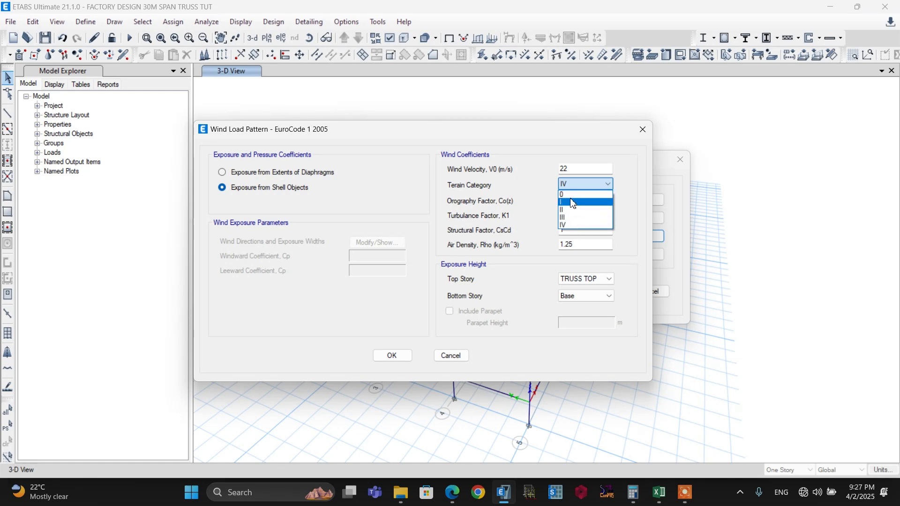
left_click(534, 198)
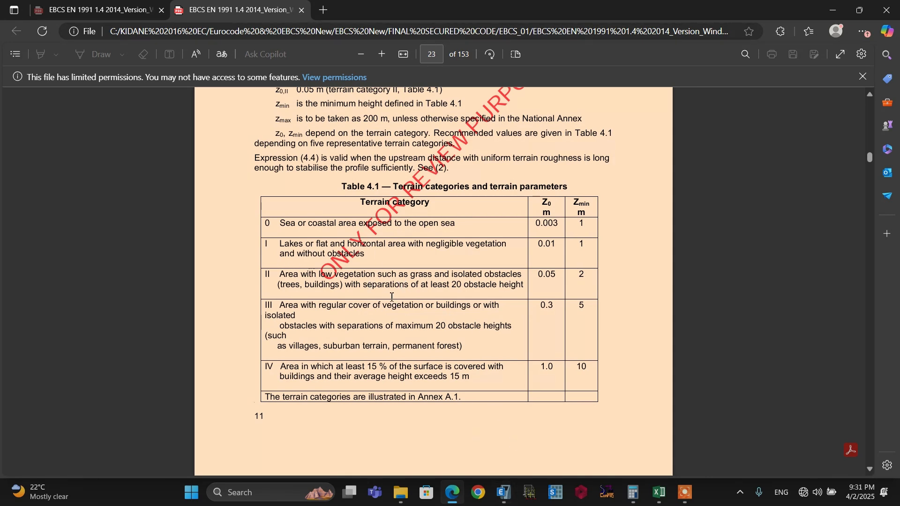
left_click(505, 498)
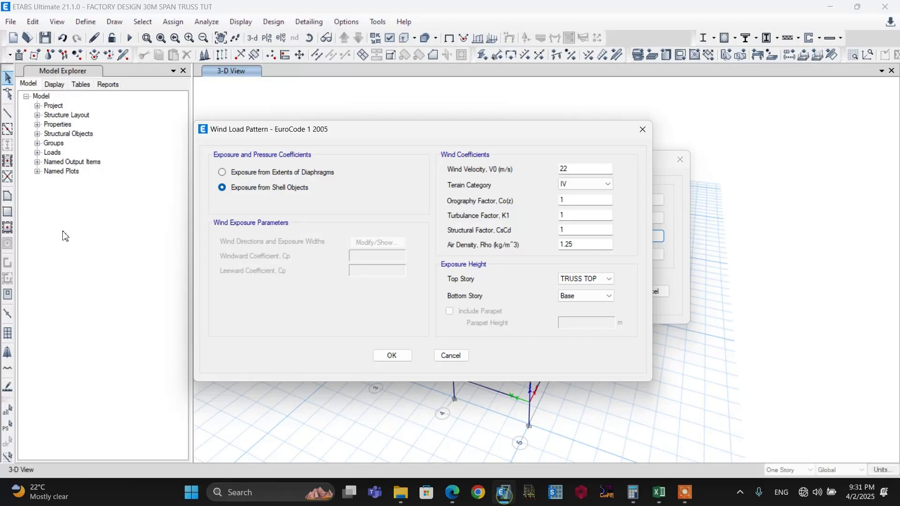
left_click(586, 188)
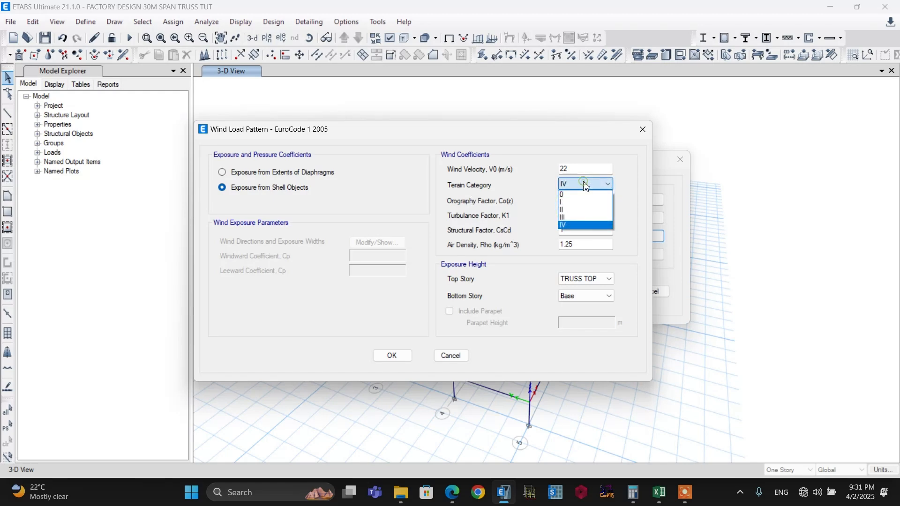
left_click(589, 206)
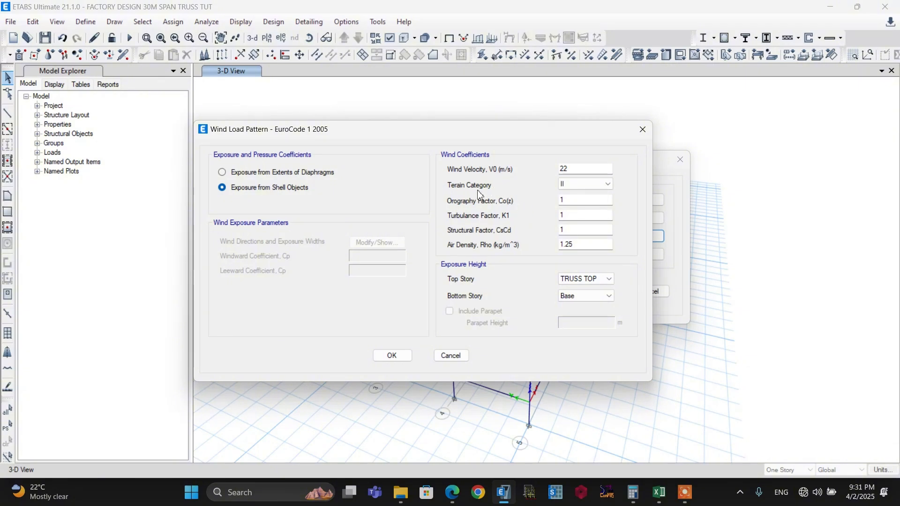
Consult section A.3 on orography coefficients in the code document and return to the wind load settings
key("alt+Tab")
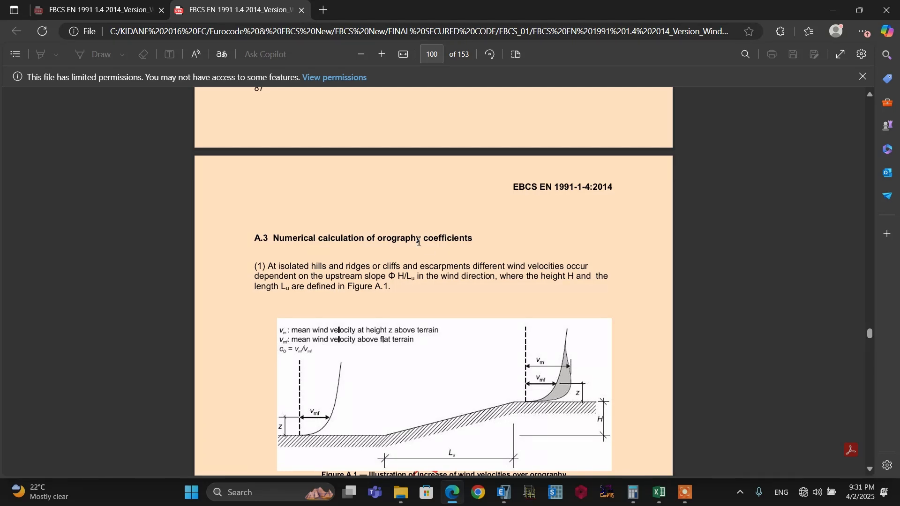
scroll(420, 239, "down", 4)
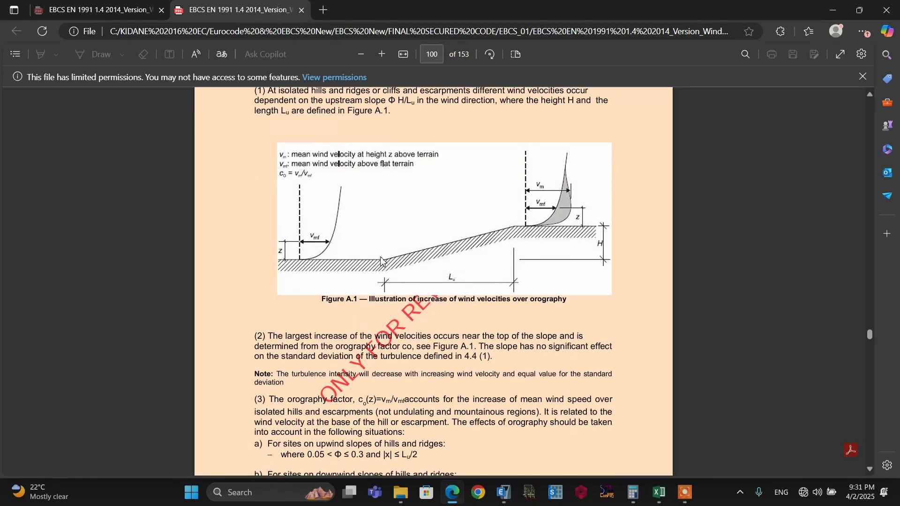
key("alt+Tab")
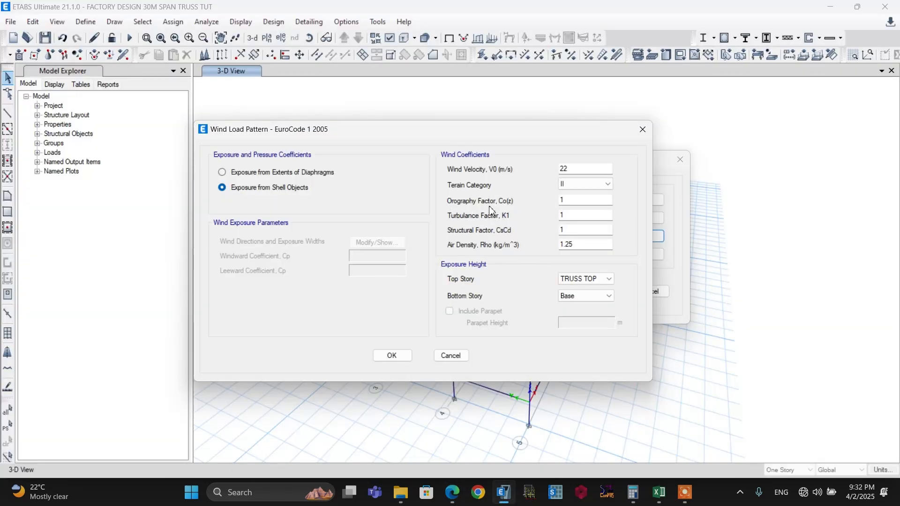
Review the orography, turbulence, structural and air density factors and the top story, and accept the WIND X load settings
left_click(584, 201)
left_click(575, 216)
left_click(579, 229)
left_click(578, 216)
left_click_drag(582, 244, 548, 245)
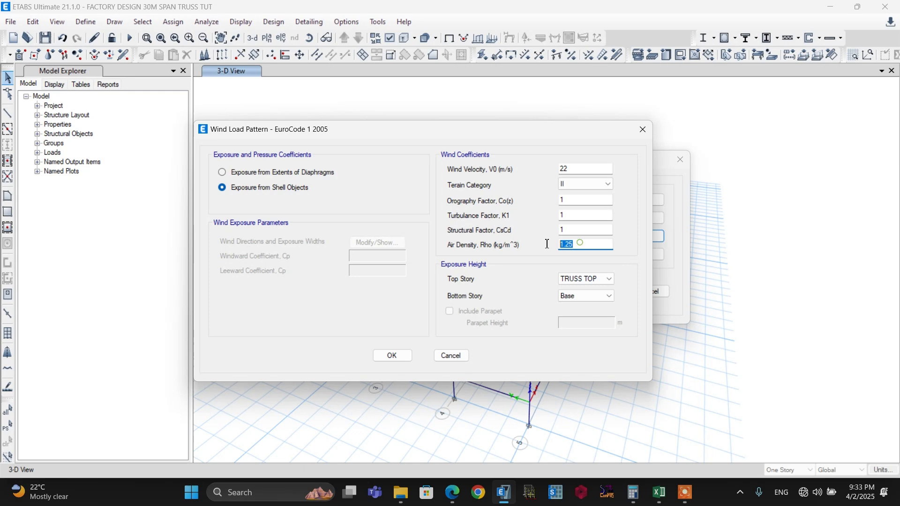
left_click(590, 249)
left_click(606, 283)
left_click(599, 282)
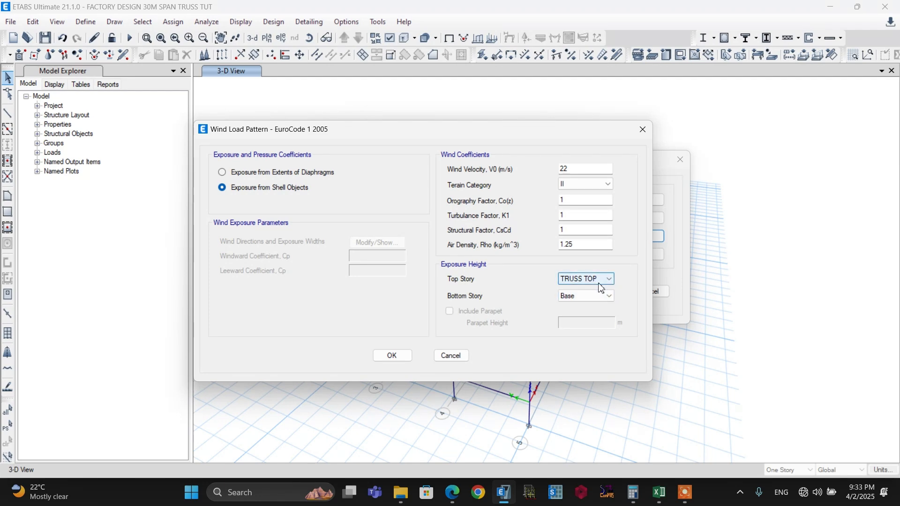
left_click(393, 356)
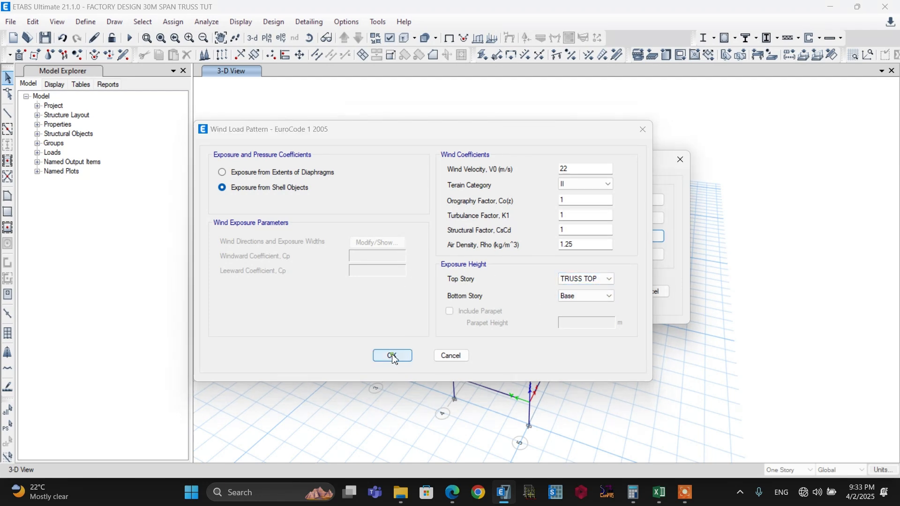
Set the WIND Y load to exposure from shell objects with terrain category II, and accept the load pattern definitions
left_click(252, 272)
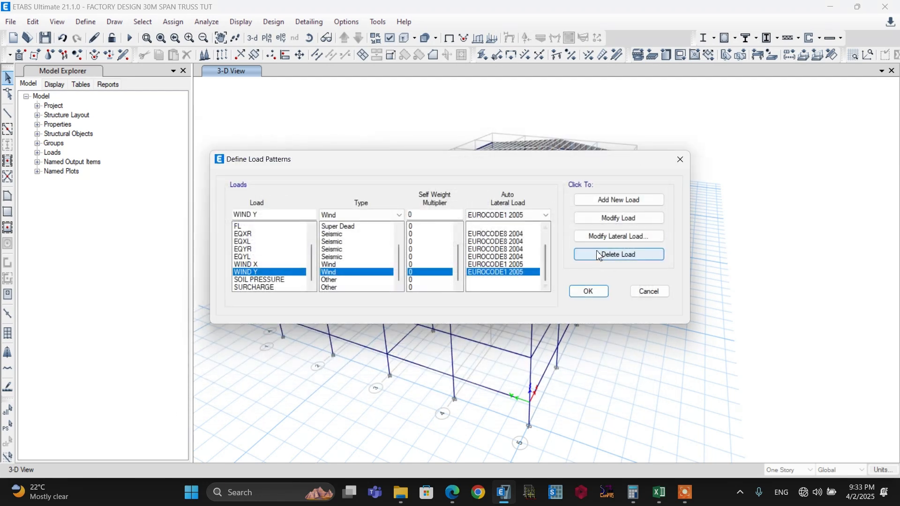
left_click(618, 236)
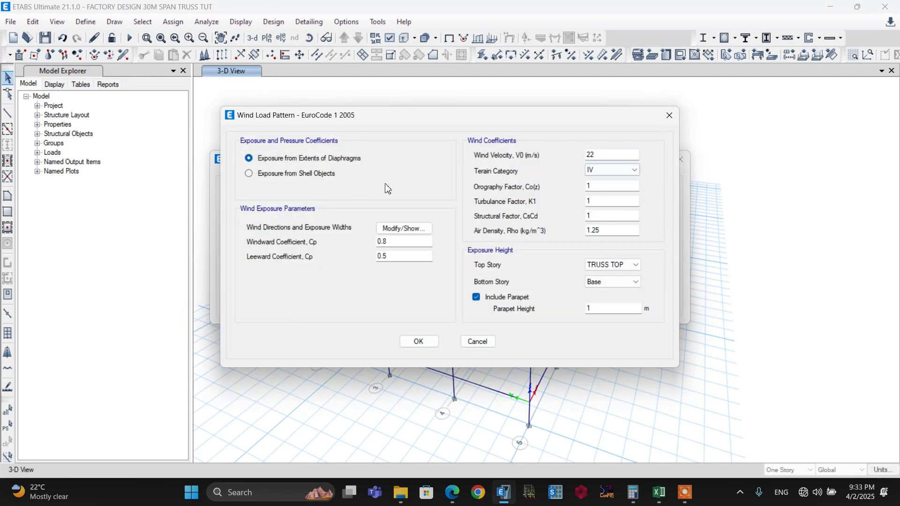
left_click(262, 181)
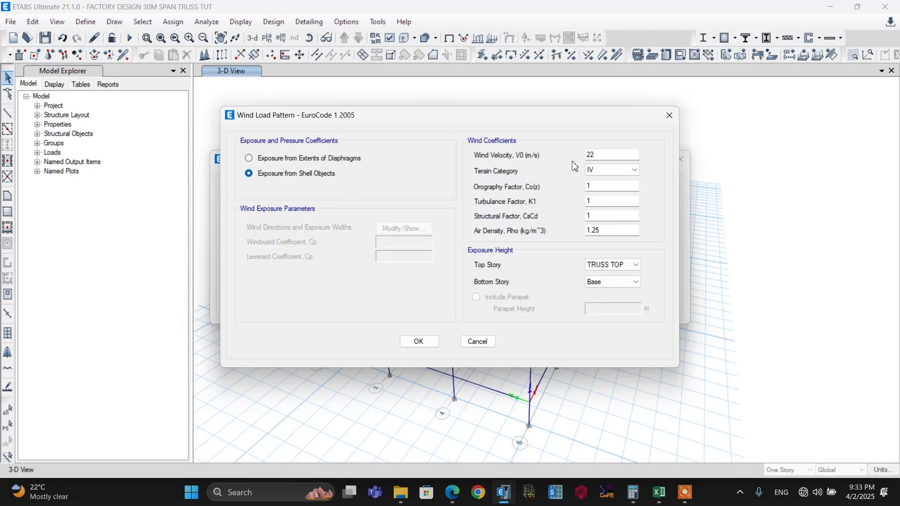
left_click(611, 171)
left_click(611, 196)
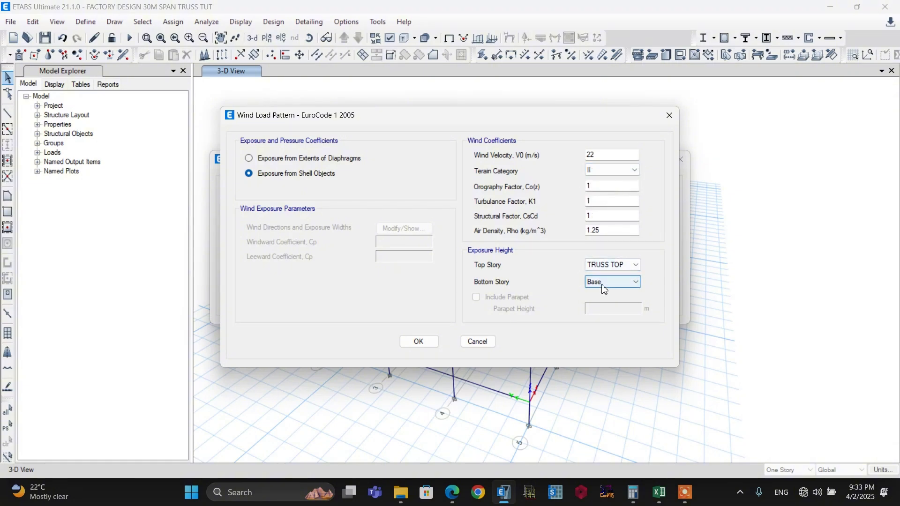
left_click(417, 340)
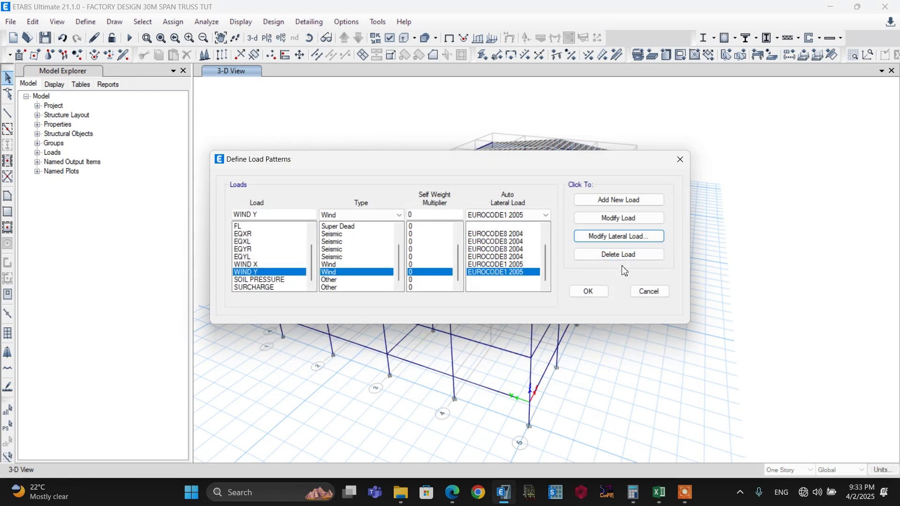
left_click(589, 291)
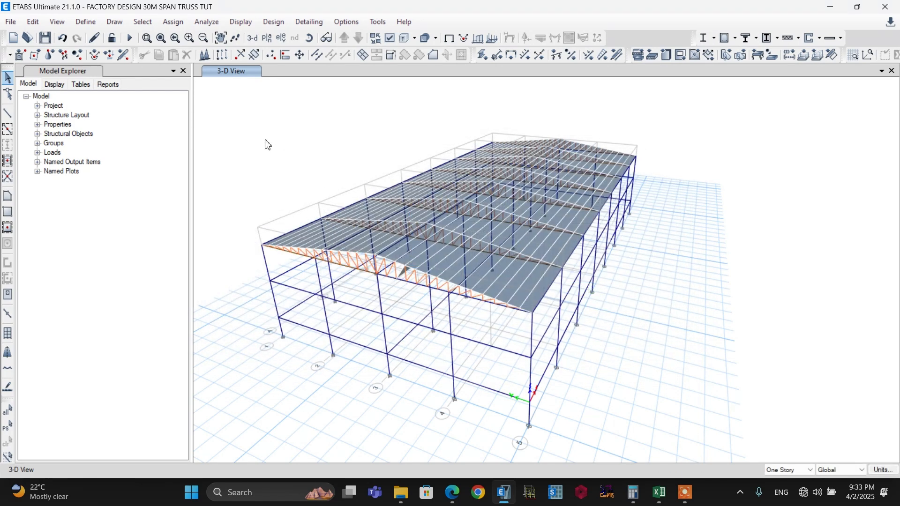
Switch to the code document, go to page 46 and consult section 7.2.5 on duopitch roofs and its roof zone figure
left_click(659, 492)
left_click(224, 419)
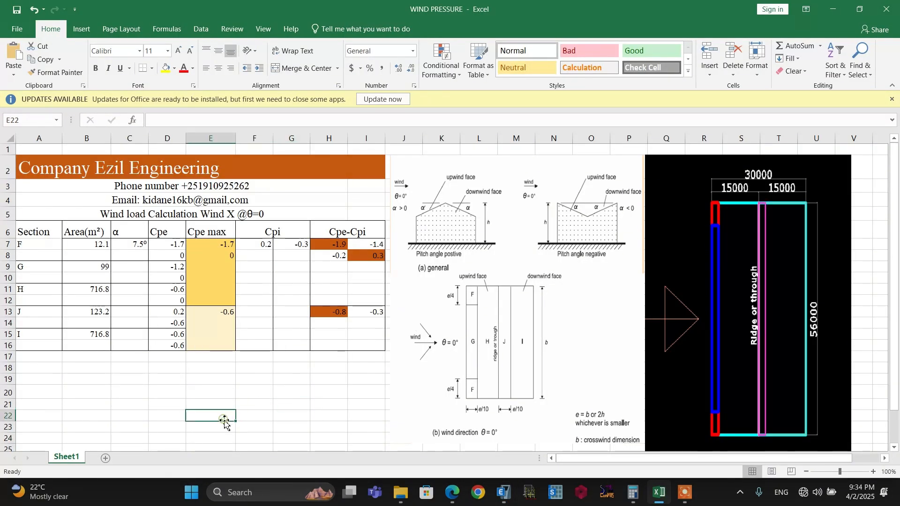
left_click(452, 492)
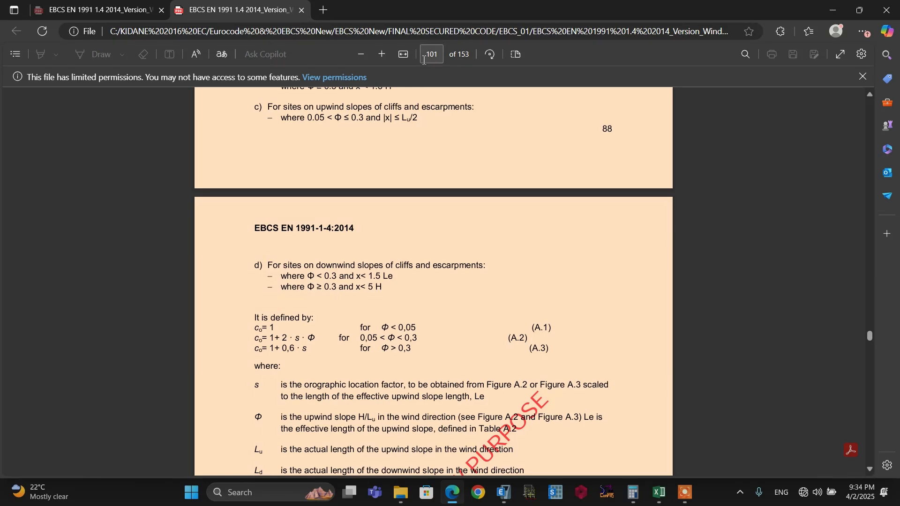
left_click(426, 55)
type("46")
key("Return")
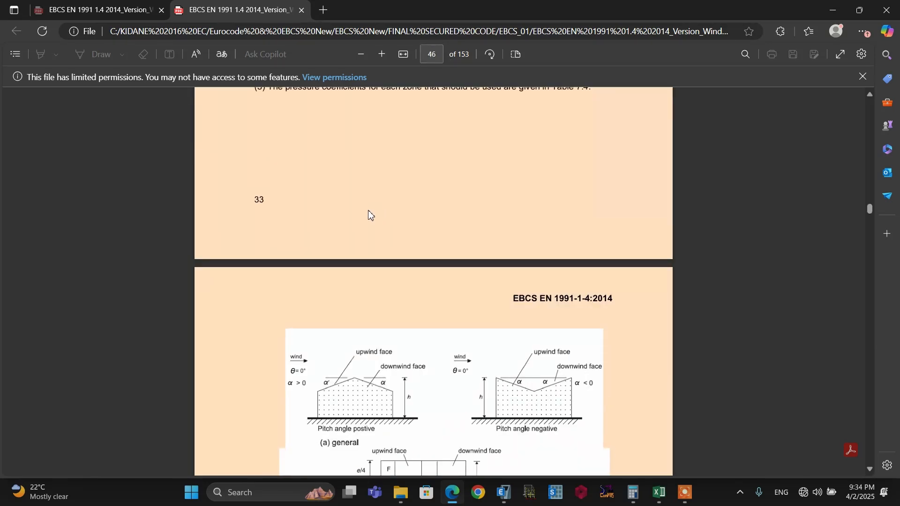
scroll(368, 215, "up", 4)
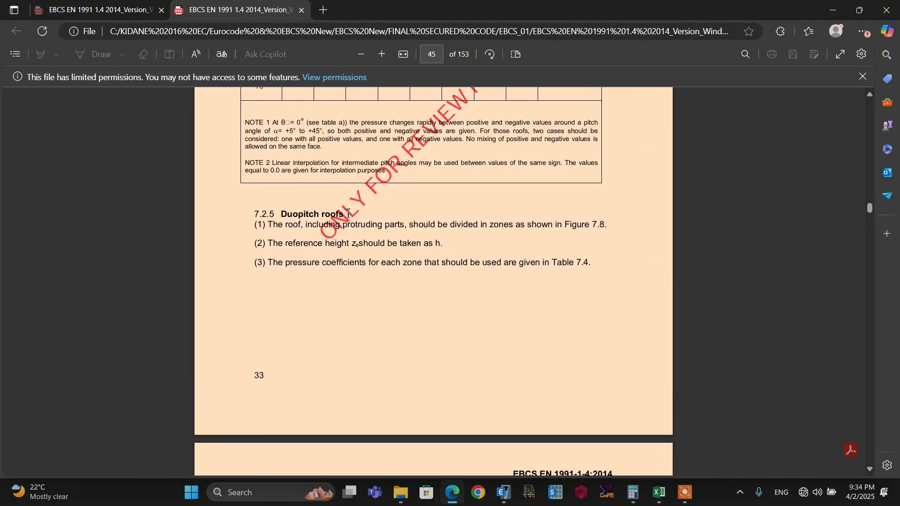
scroll(348, 213, "down", 8)
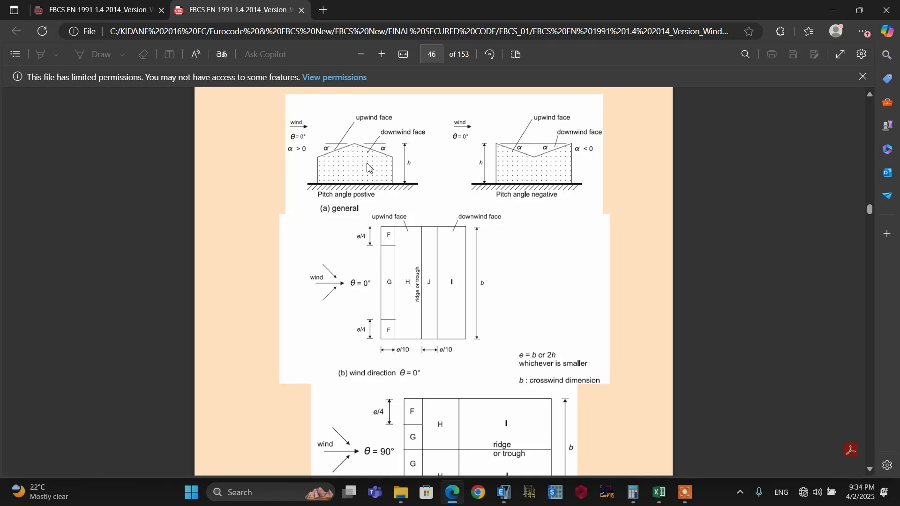
scroll(389, 220, "down", 1)
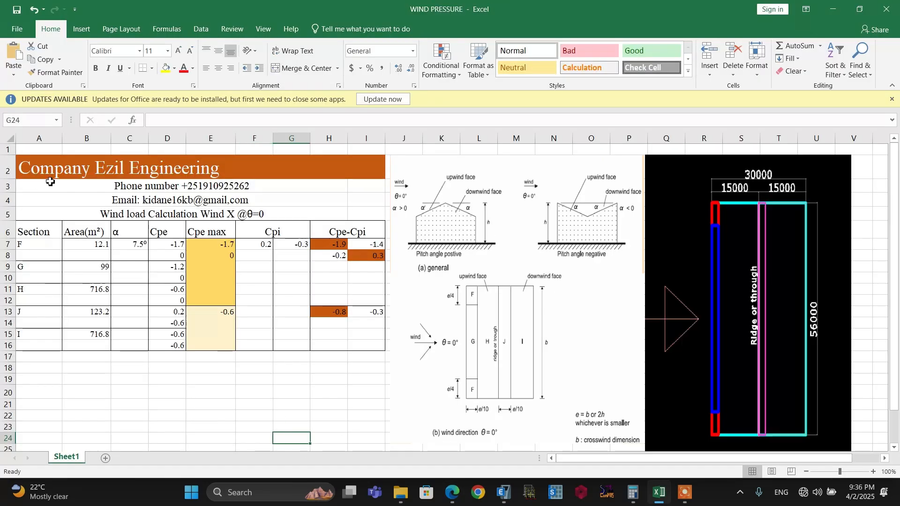
Compare the roof zone layout in the WIND PRESSURE workbook in Excel with the 3D building model in ETABS
left_click(323, 444)
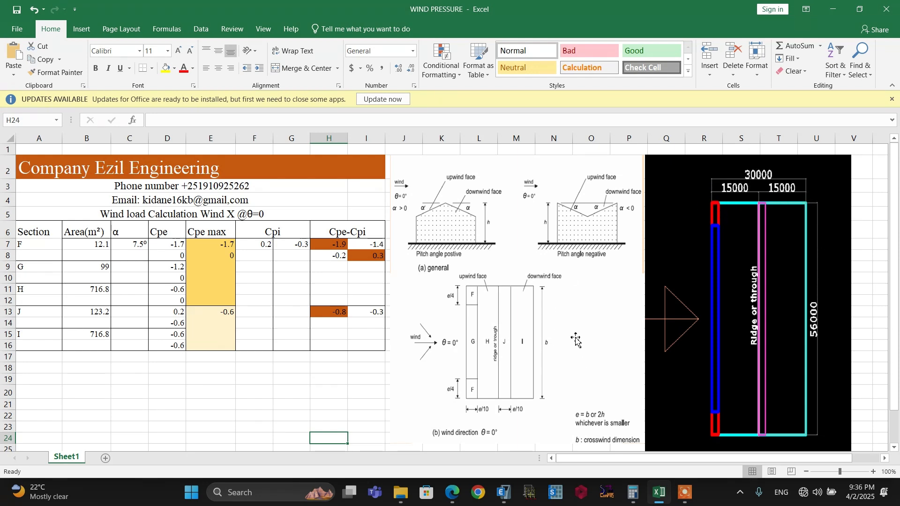
left_click(504, 493)
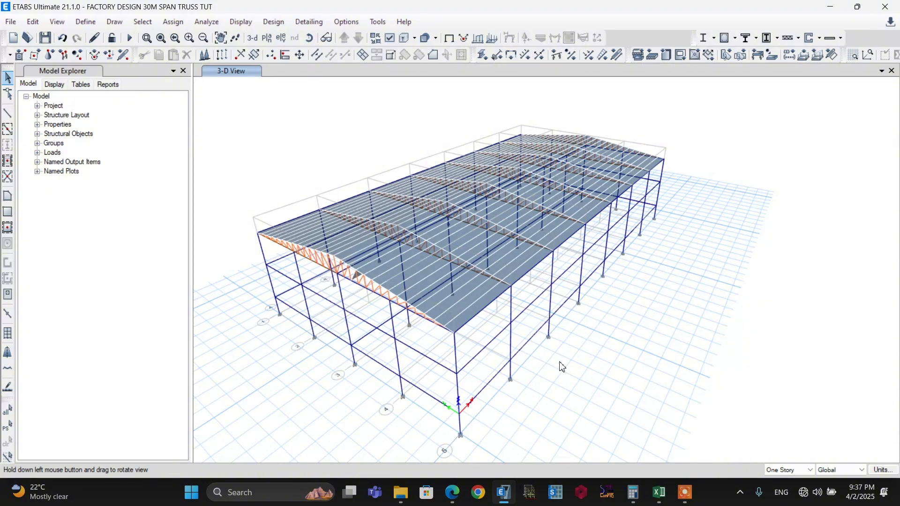
key("alt+Tab")
left_click(291, 396)
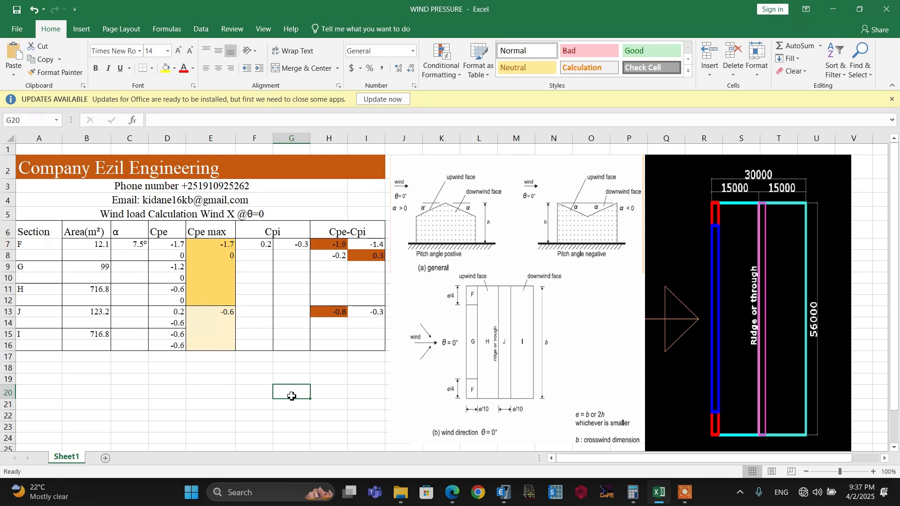
left_click(260, 428)
left_click(292, 424)
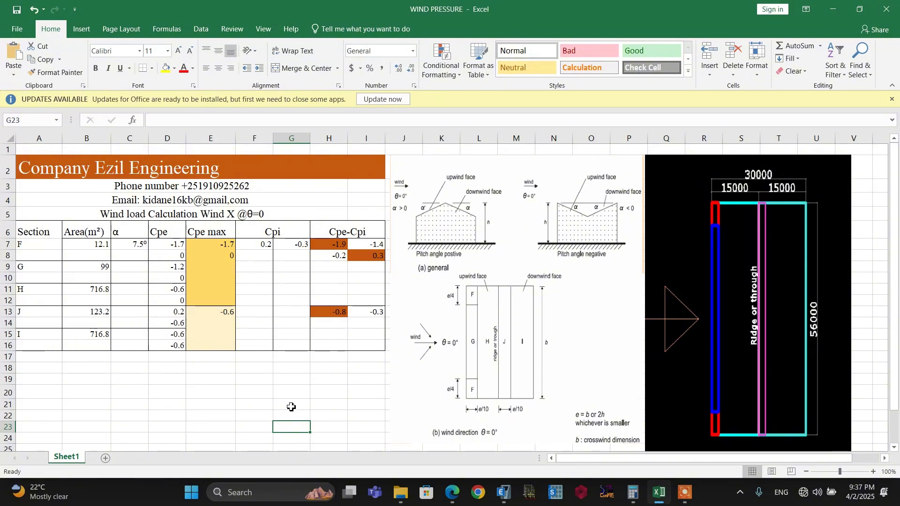
Label cell F19 as b and enter the crosswind dimension 56 in G19
left_click(255, 379)
type("b")
left_click(293, 380)
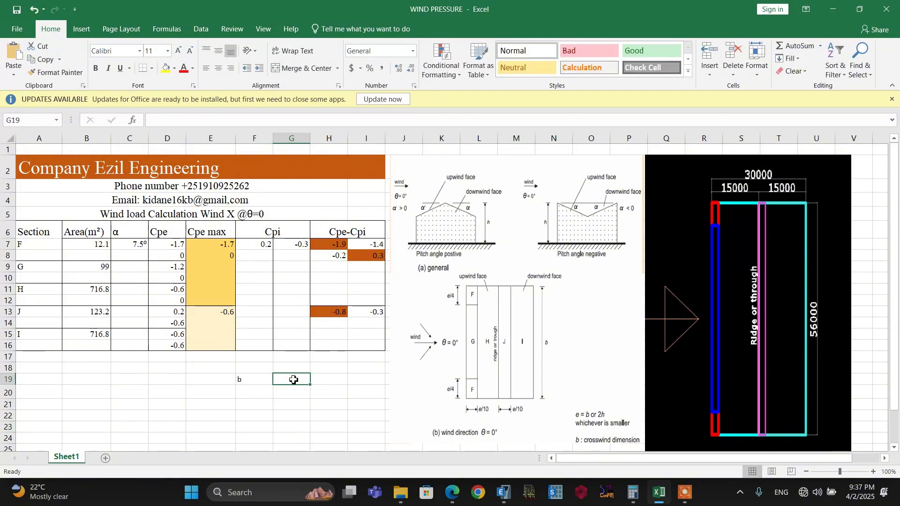
type("56")
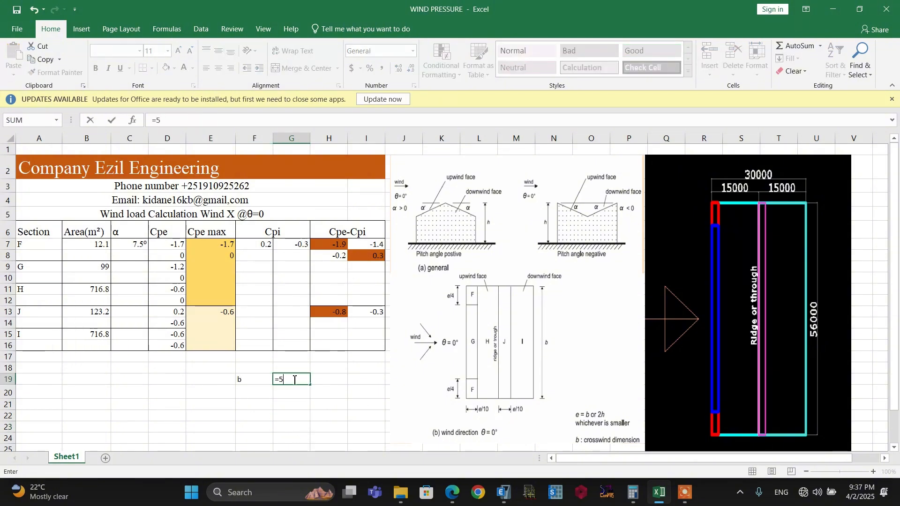
left_click(329, 405)
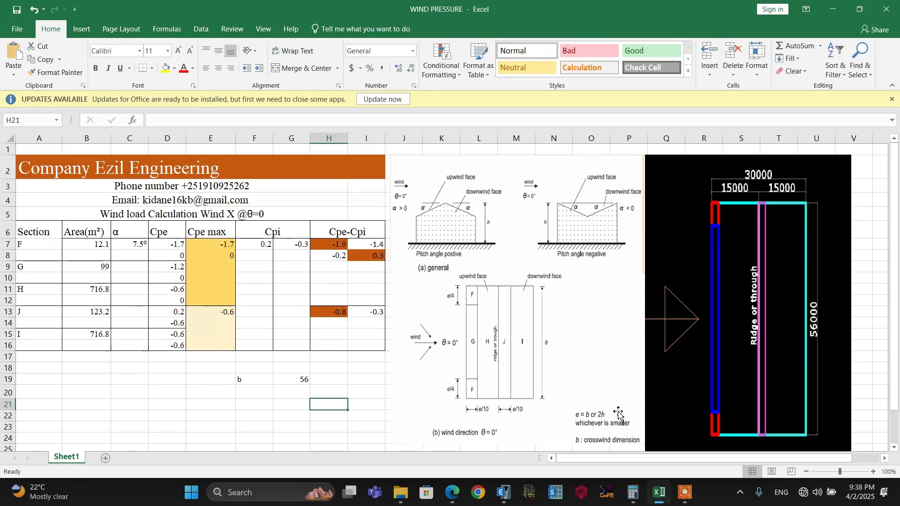
Switch to ETABS, check the building height in the story data, and return to the Excel workbook
left_click(503, 492)
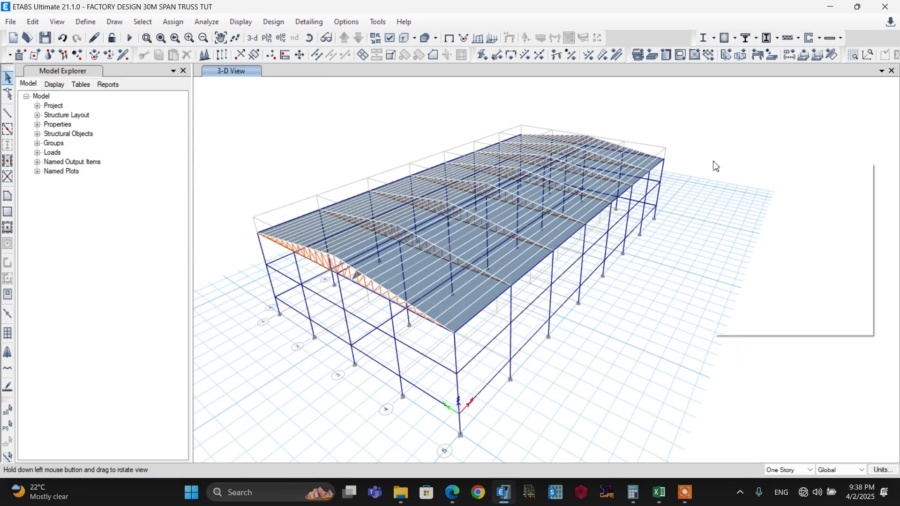
right_click(715, 165)
left_click(739, 169)
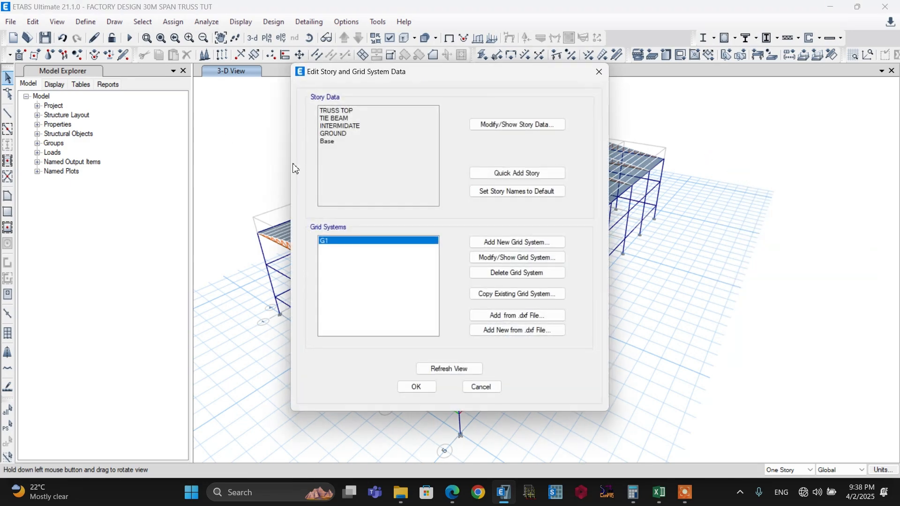
left_click(497, 129)
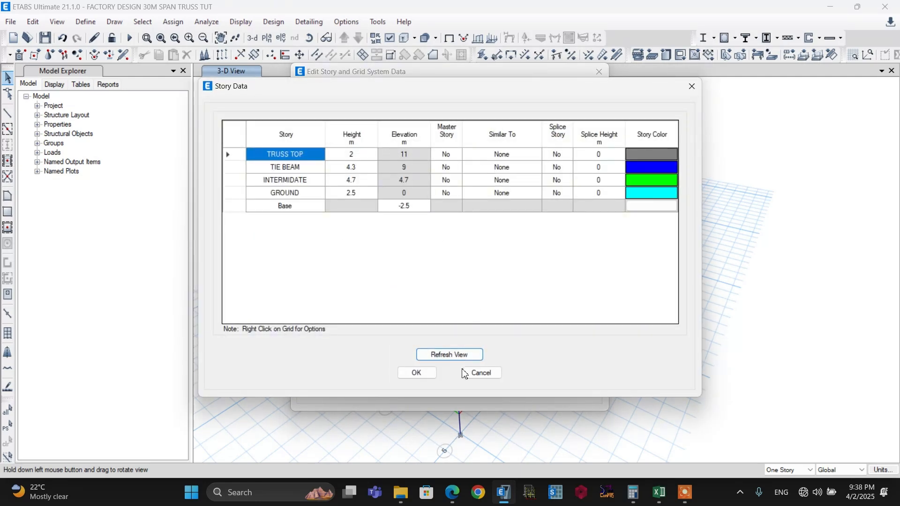
left_click(419, 372)
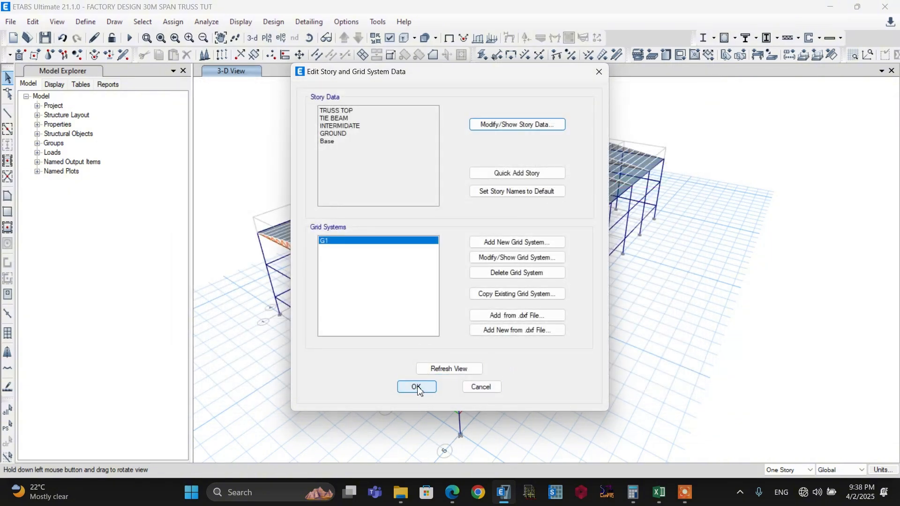
left_click(417, 387)
left_click(656, 493)
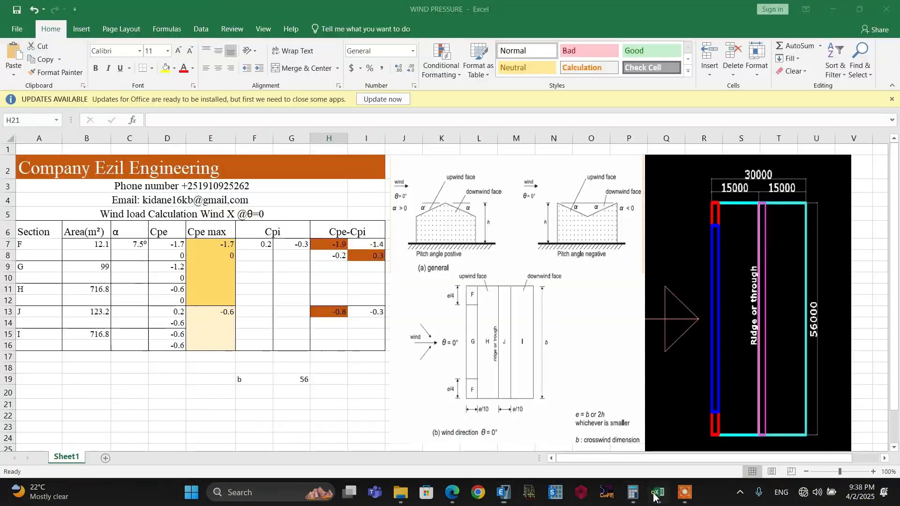
Label cell F20 as 2h and calculate it in G20 as 11*2
left_click(251, 391)
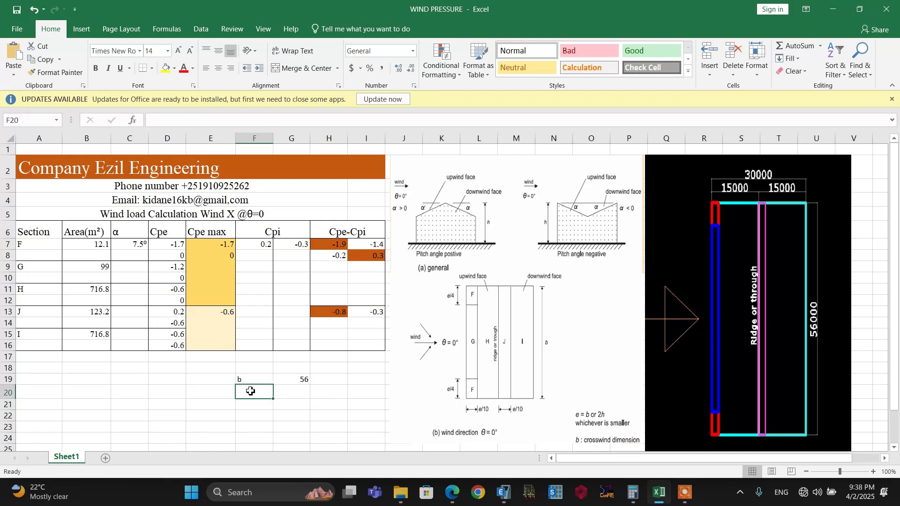
type("2h")
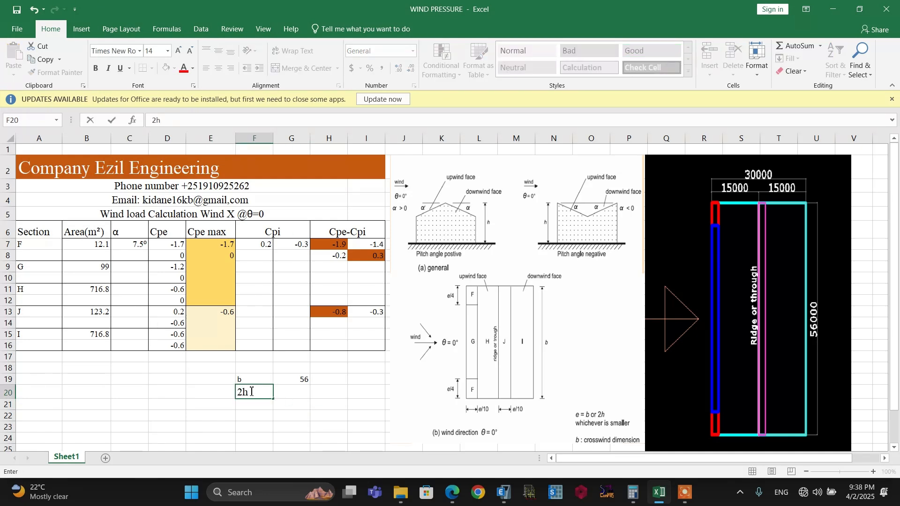
left_click(292, 391)
type("11")
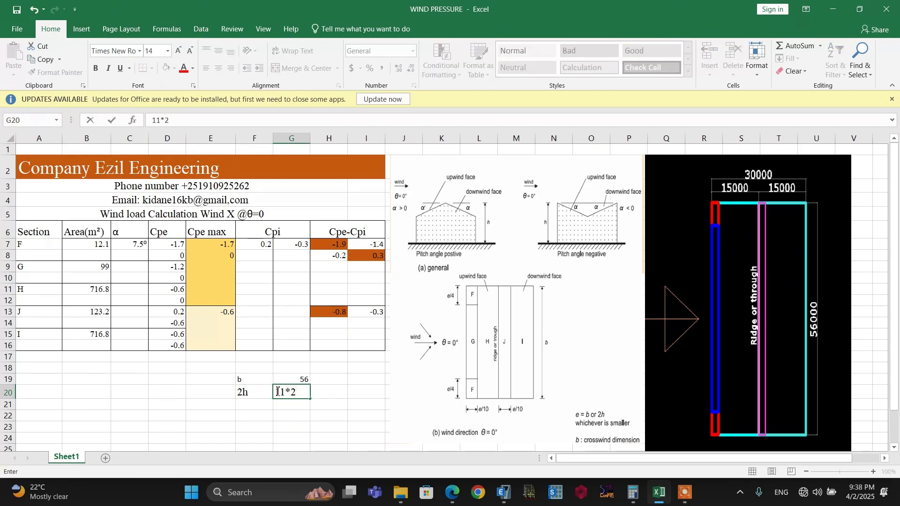
type("*2")
key("Return")
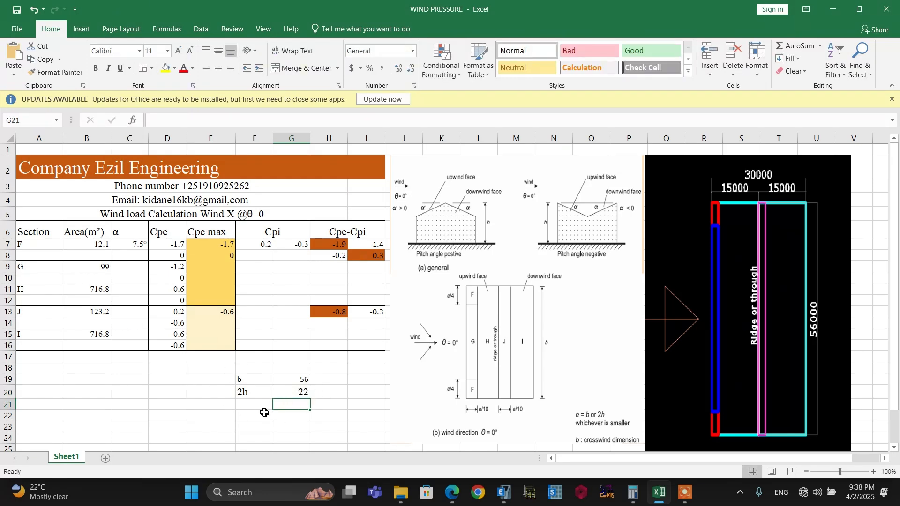
Label cell F21 as e and enter 22 in G21
left_click(262, 406)
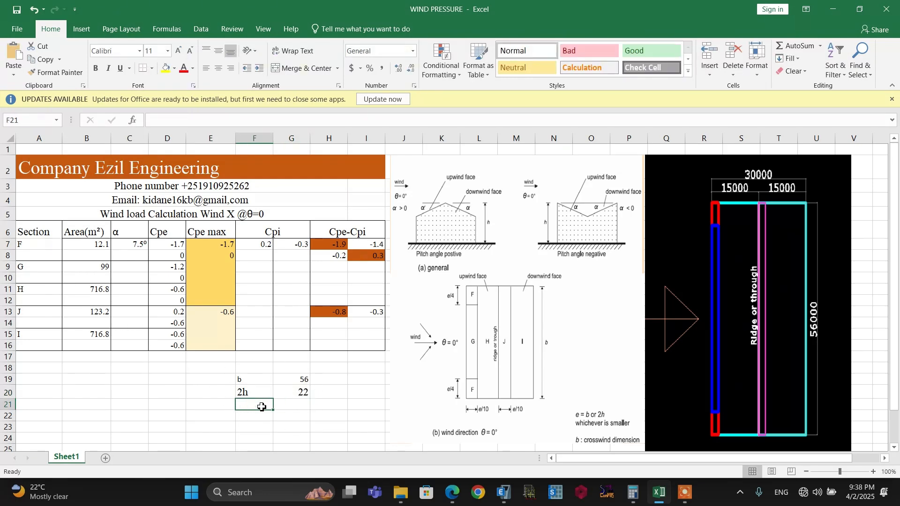
type("e")
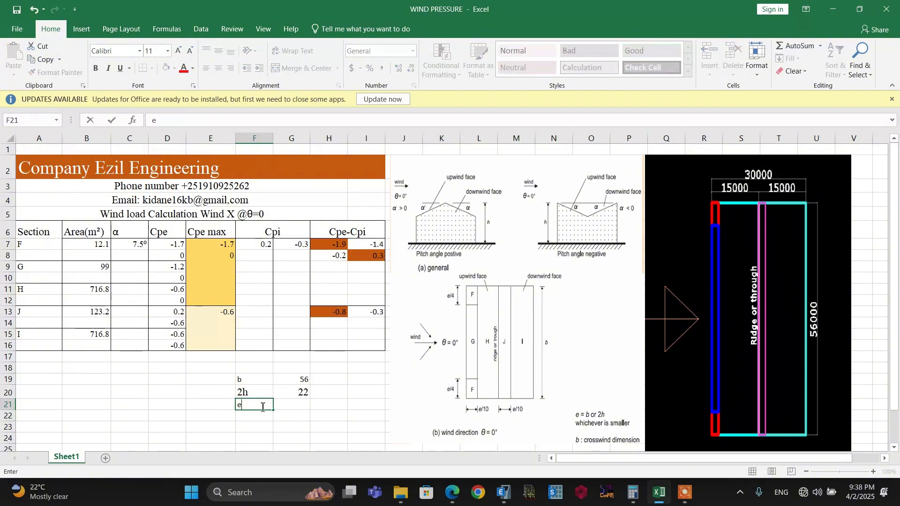
left_click(284, 407)
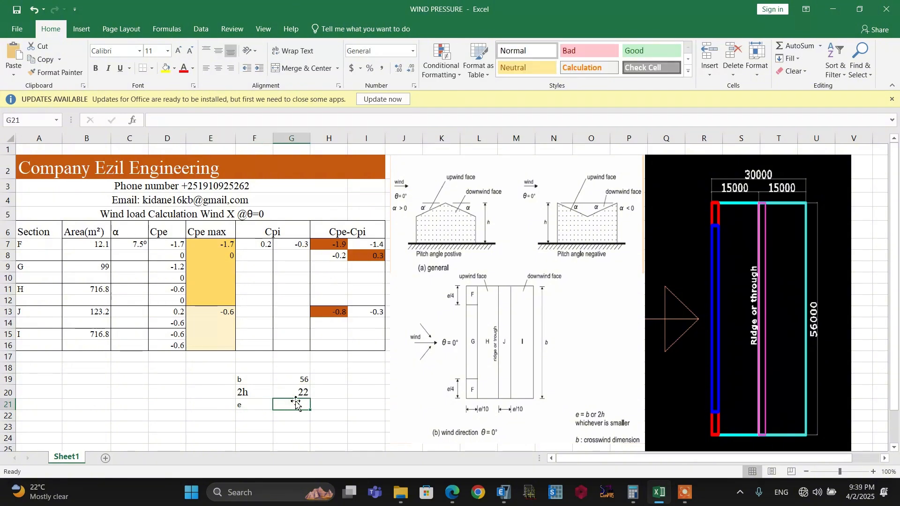
type("22")
left_click(293, 427)
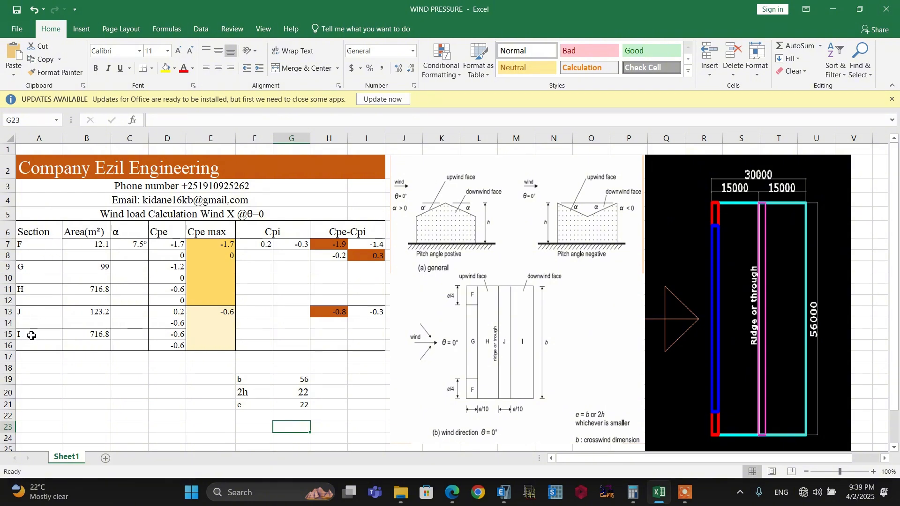
Review the zone areas and the roof pitch angle column in the Wind X calculation table
left_click_drag(86, 245, 91, 350)
left_click(86, 387)
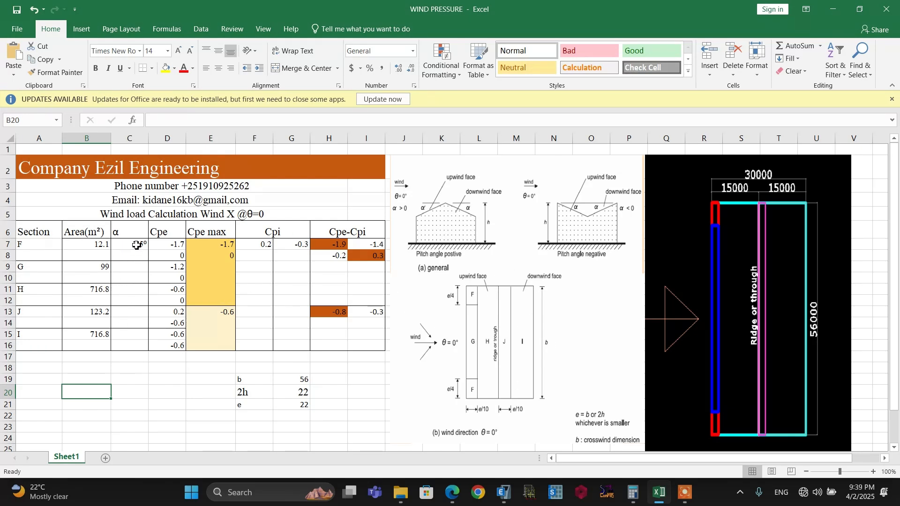
left_click(139, 263)
Show the elevation view along grid A in ETABS to examine the roof pitch, and return to the Excel workbook
left_click(279, 43)
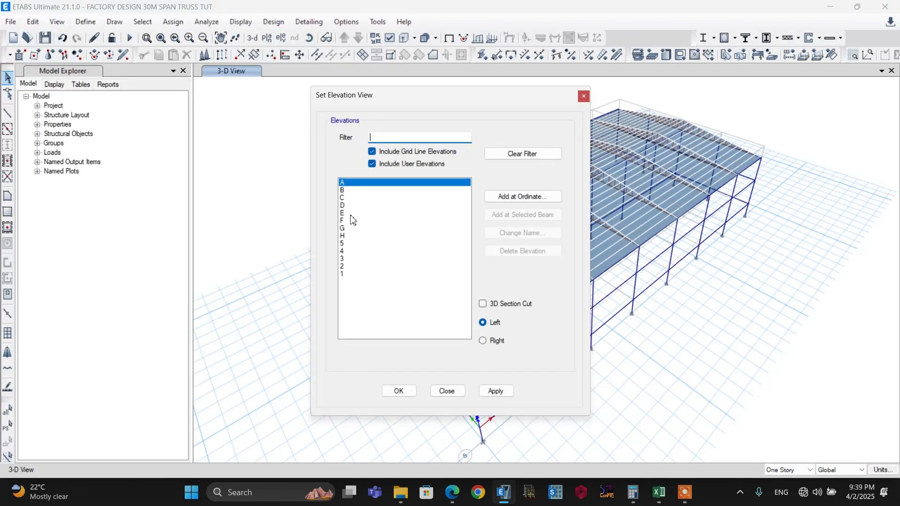
left_click(396, 392)
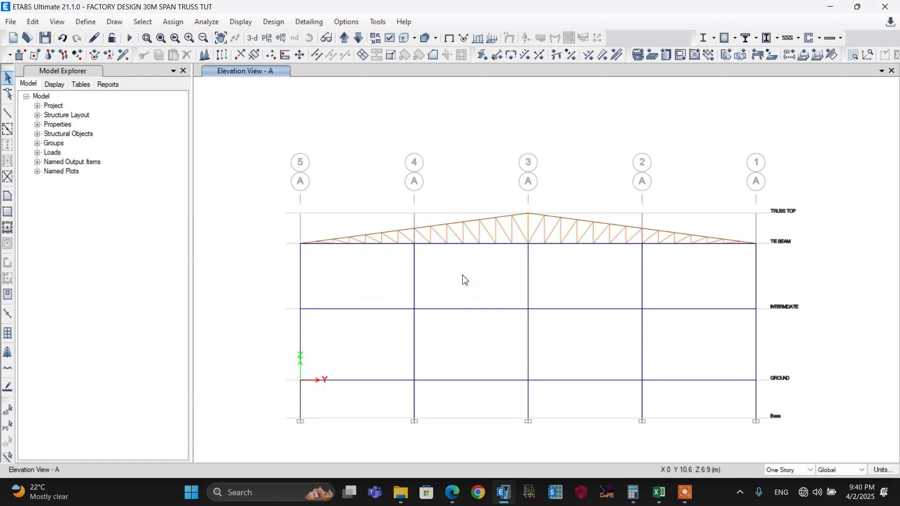
left_click(658, 491)
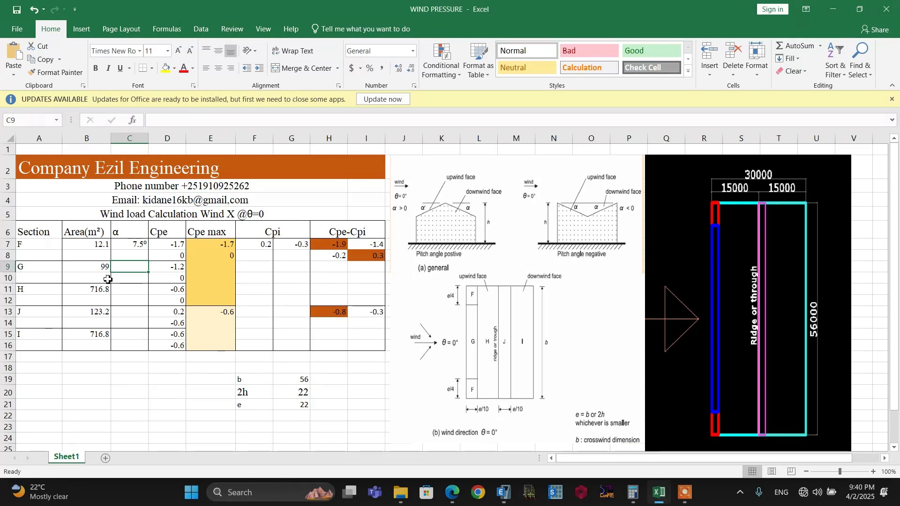
Check the roof pitch angle and Cpe cells, then examine Figure 7.8 and Table 7.4a for duopitch roofs in the EBCS EN 1991-1-4 PDF in Edge
left_click(128, 249)
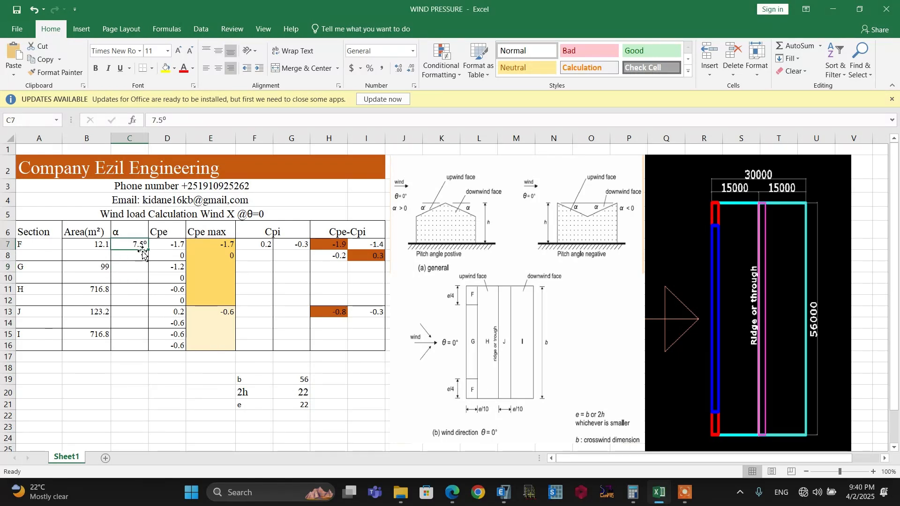
left_click(132, 255)
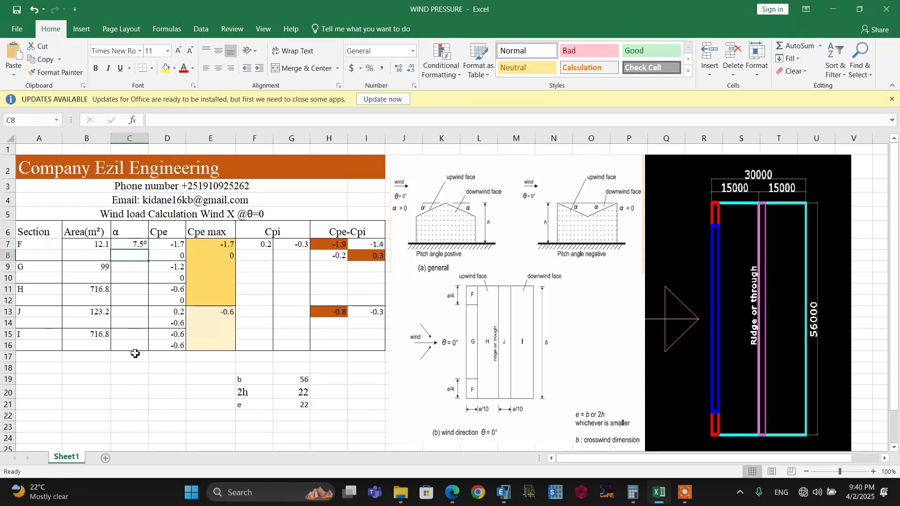
left_click(164, 233)
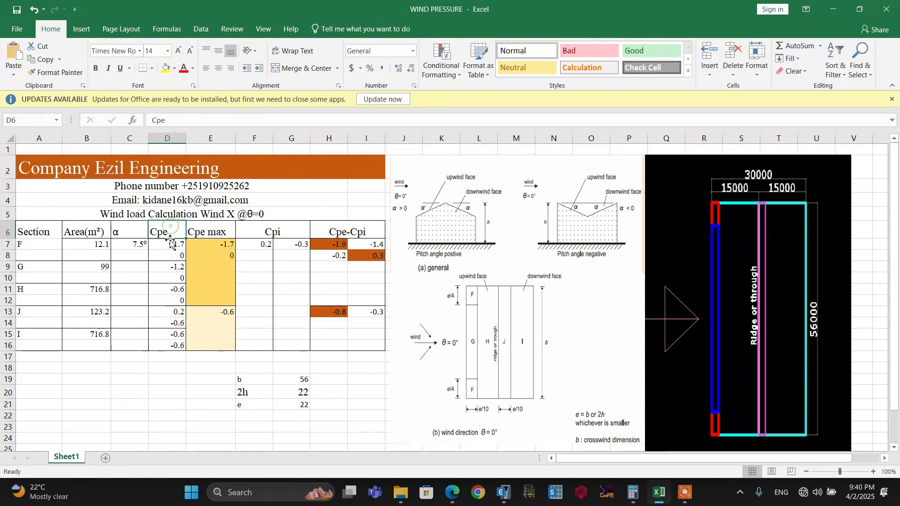
left_click(125, 245)
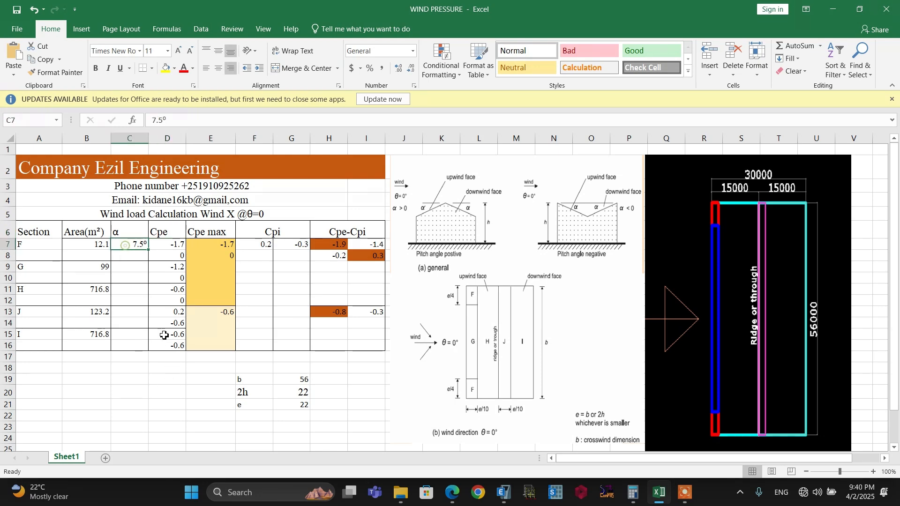
left_click(453, 493)
scroll(421, 283, "down", 3)
scroll(422, 283, "down", 5)
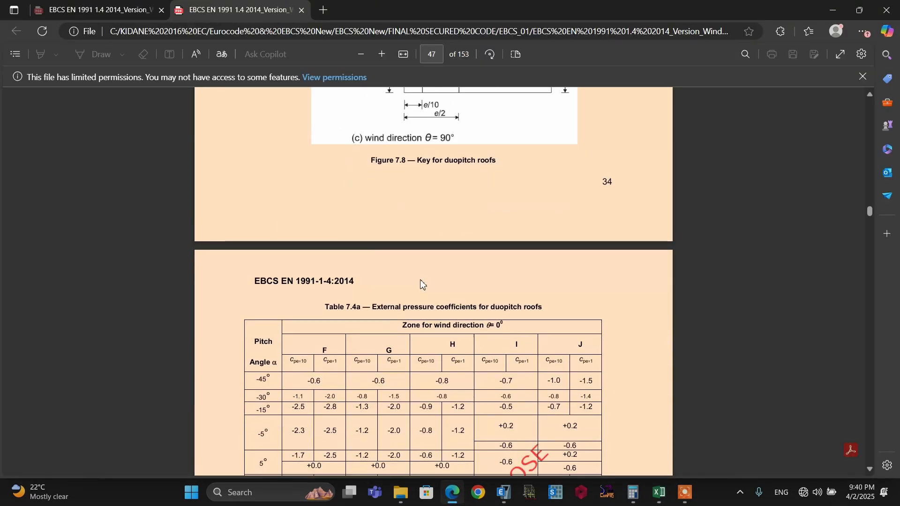
scroll(421, 282, "up", 9)
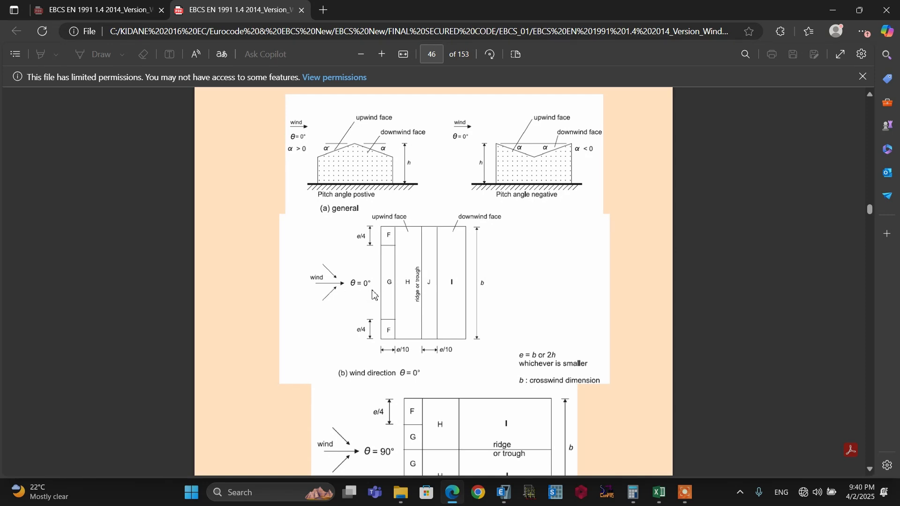
scroll(444, 281, "down", 10)
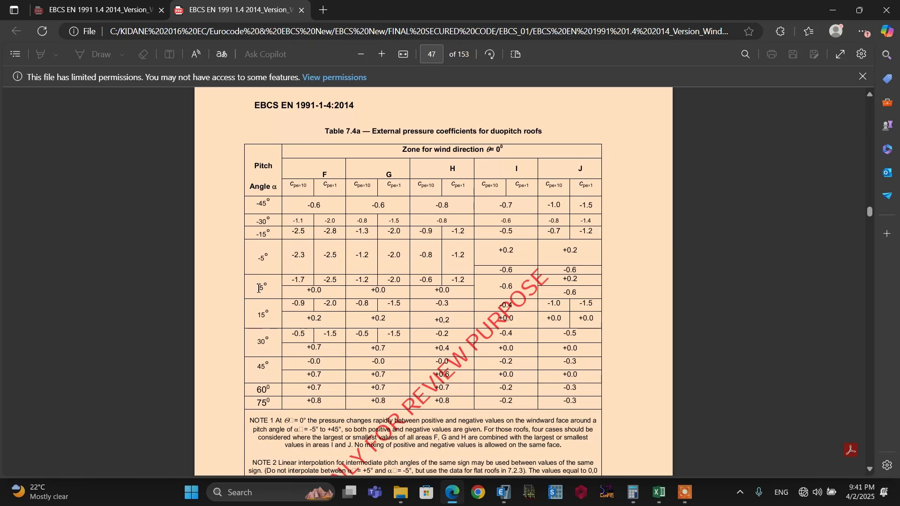
key("alt+Tab")
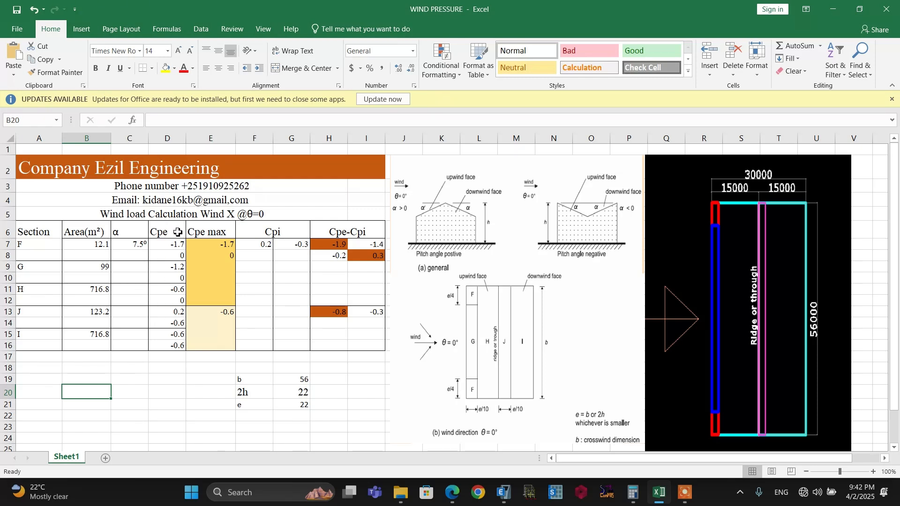
Compare the Cpe,10 and Cpe,1 columns of Table 7.4a in the Edge PDF with the zone areas and Cpe values in the Excel workbook
left_click(136, 378)
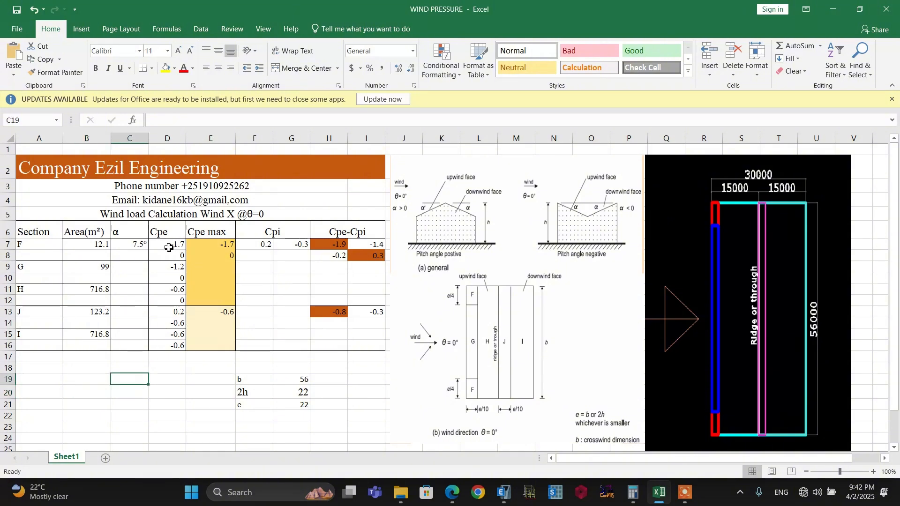
left_click(452, 492)
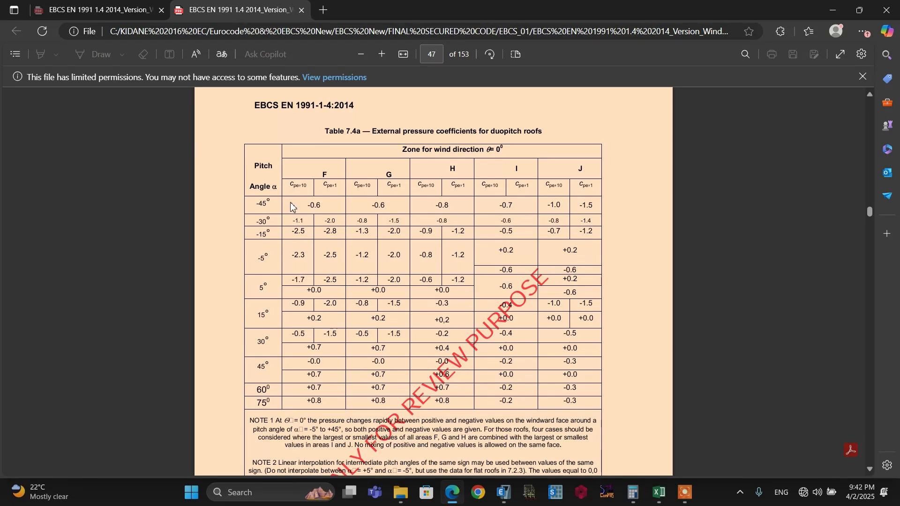
left_click_drag(309, 186, 295, 189)
left_click(291, 195)
key("alt+Tab")
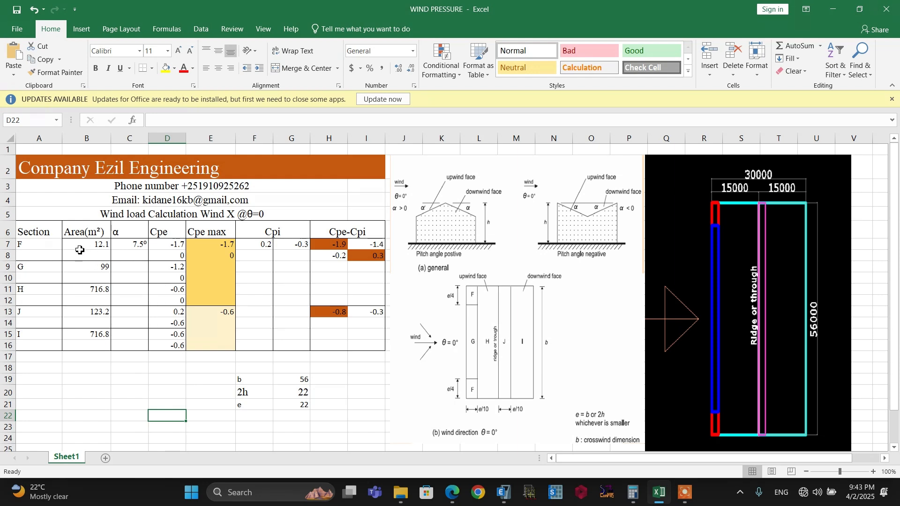
left_click_drag(76, 244, 85, 346)
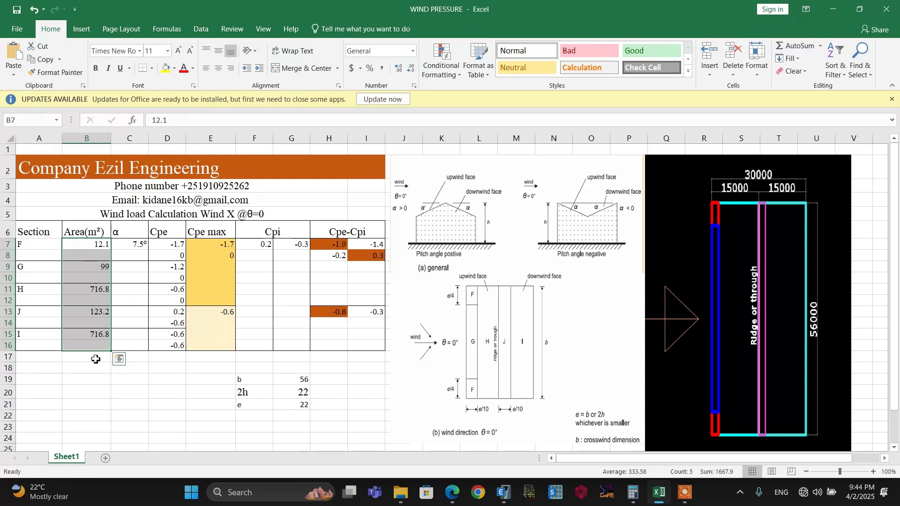
left_click(88, 265)
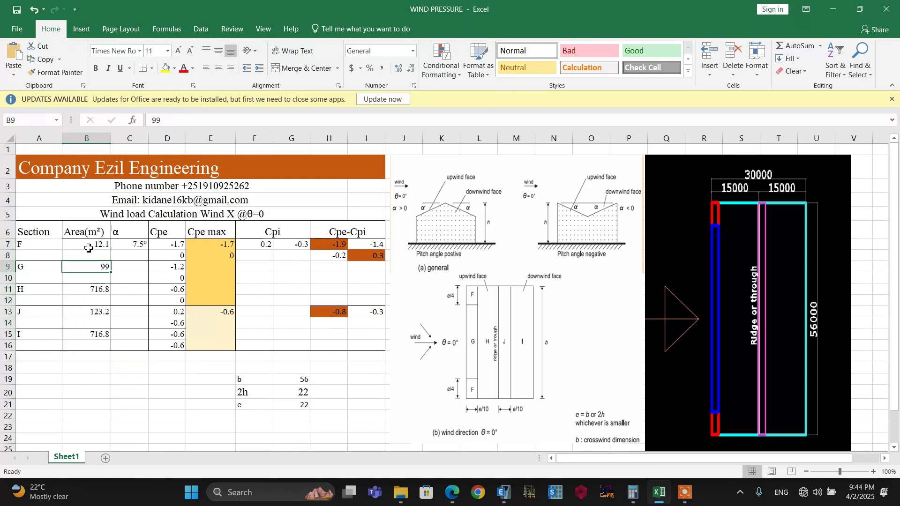
left_click(165, 247)
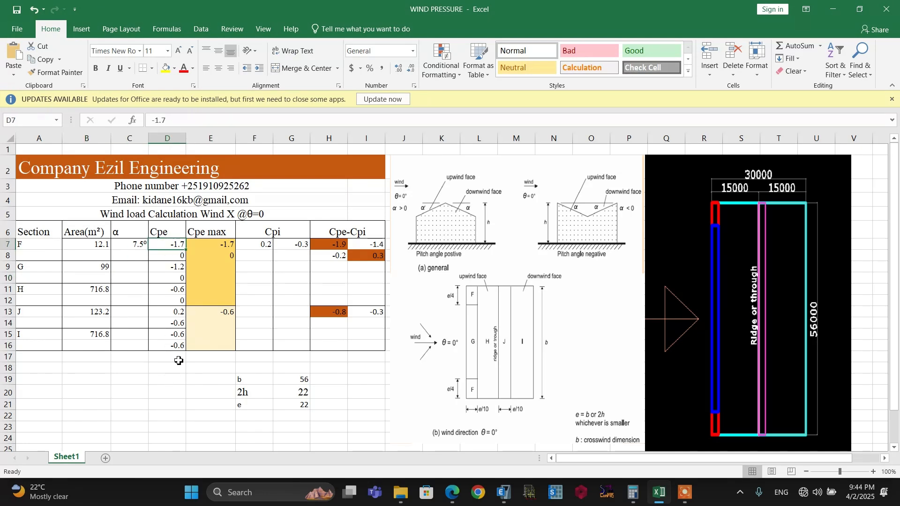
left_click(169, 379)
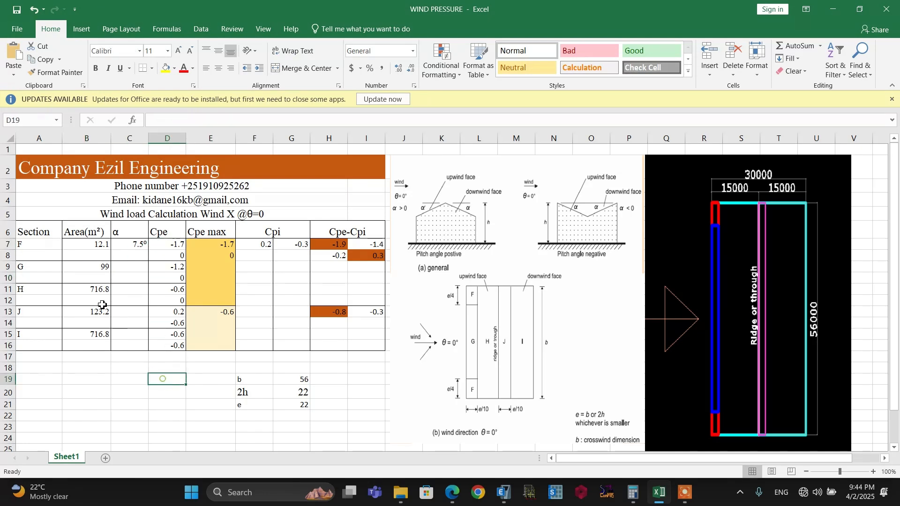
left_click(30, 244)
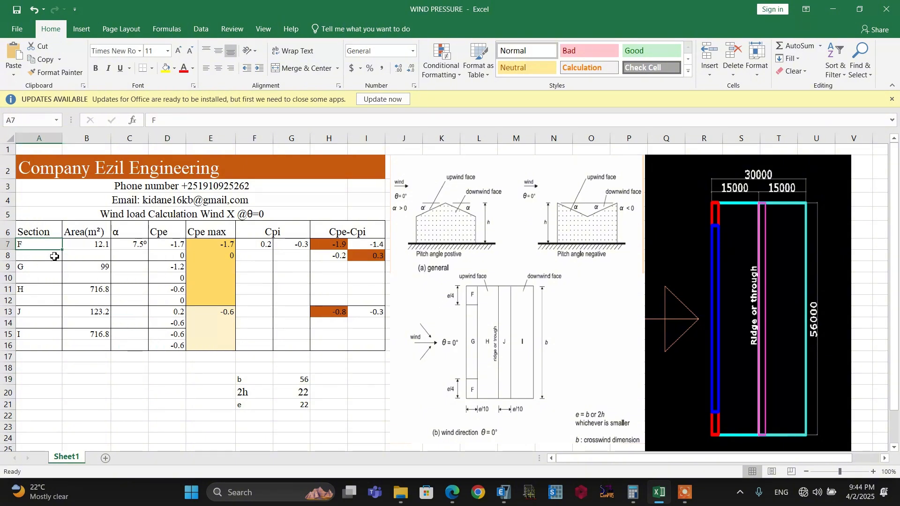
Examine the zone F coefficients around the 5° and 15° pitch rows of Table 7.4a in Edge and compare them with the Excel Cpe column
left_click(453, 492)
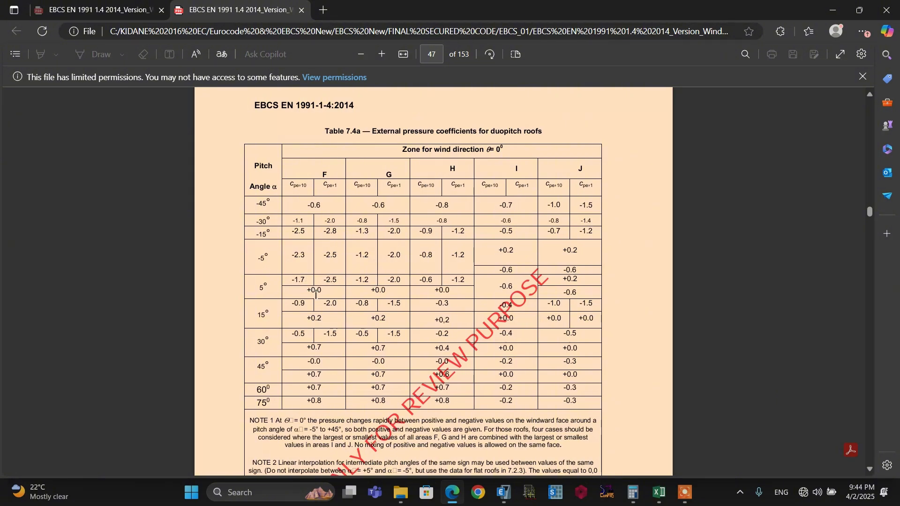
left_click_drag(324, 287, 299, 288)
left_click(298, 302)
left_click(664, 499)
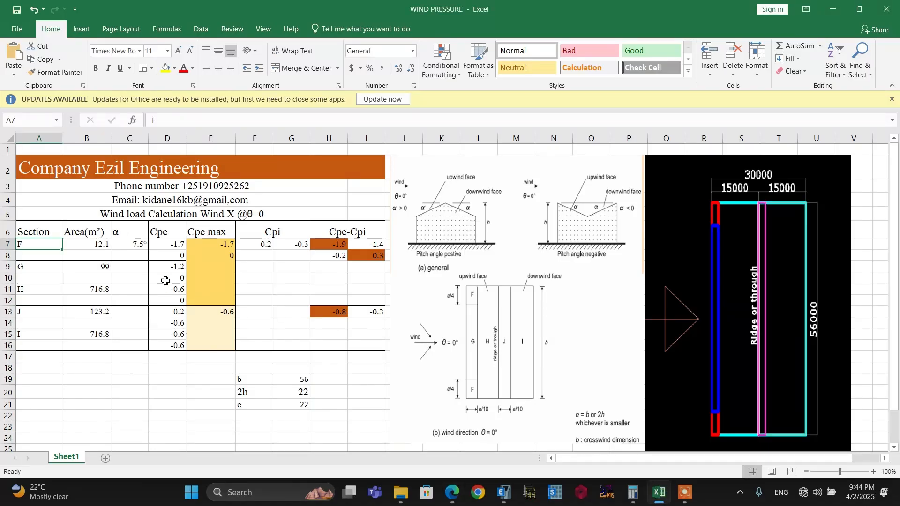
left_click(165, 256)
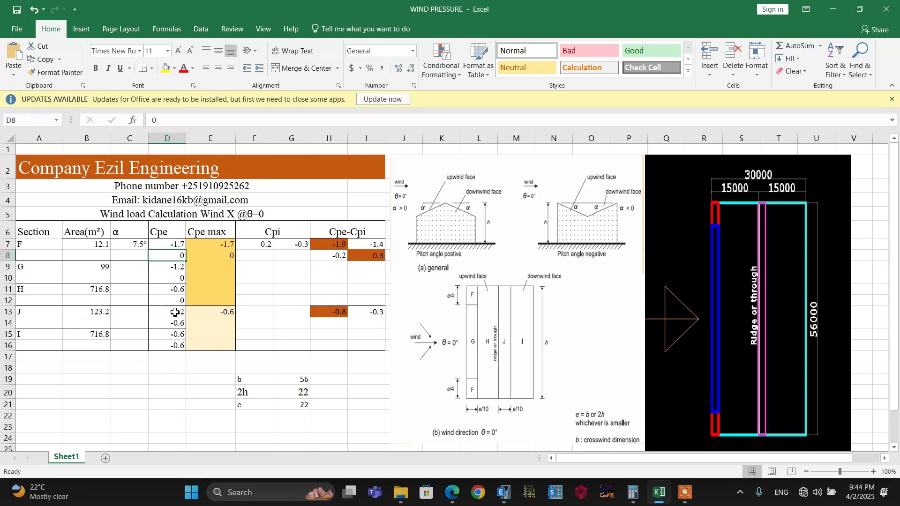
left_click(169, 371)
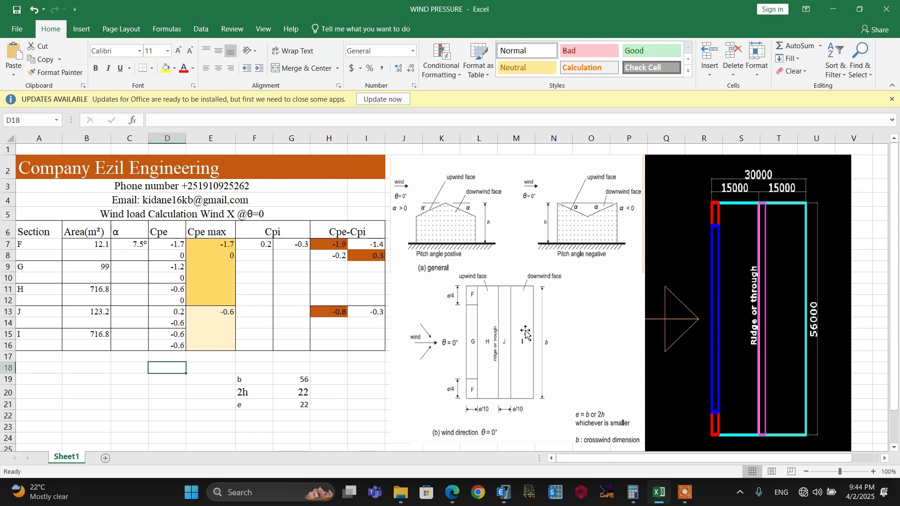
left_click(124, 369)
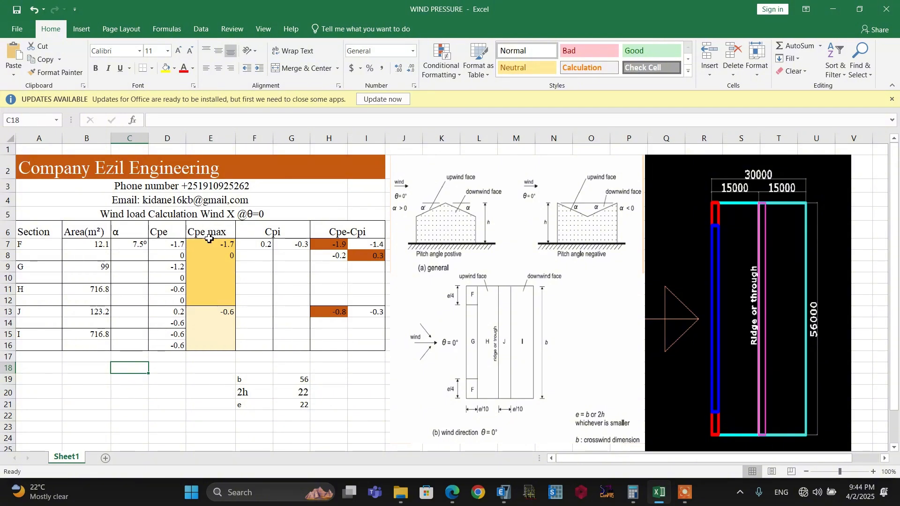
Review the Cpe max values for zones F, G, H and for zones J, I against the Cpe values of each roof face
left_click(214, 272)
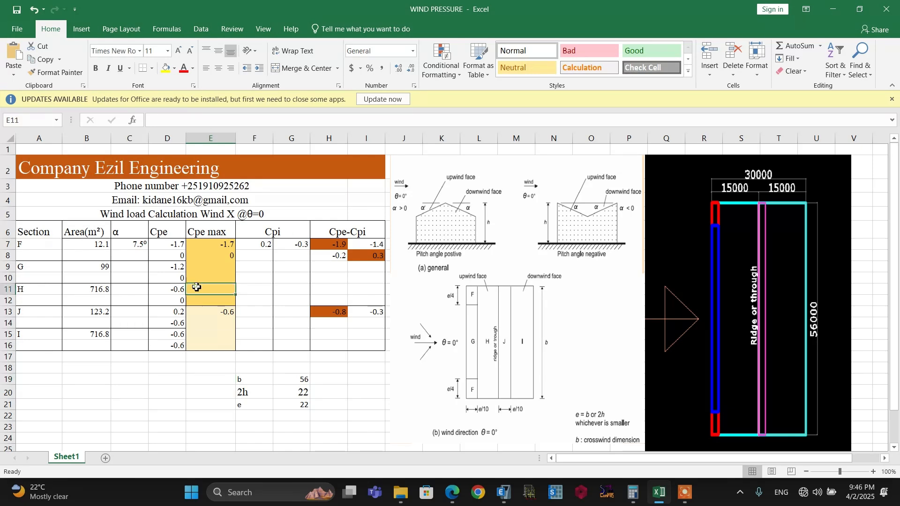
left_click_drag(208, 303, 210, 241)
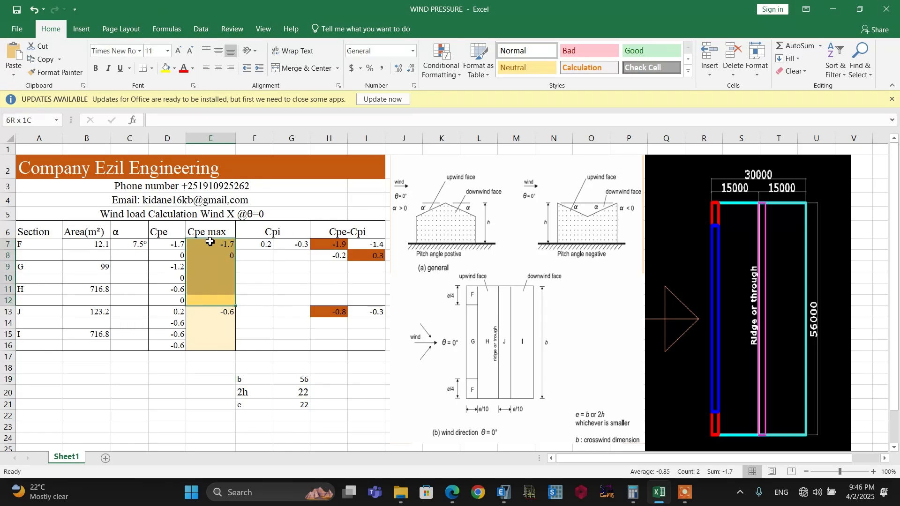
left_click(206, 314)
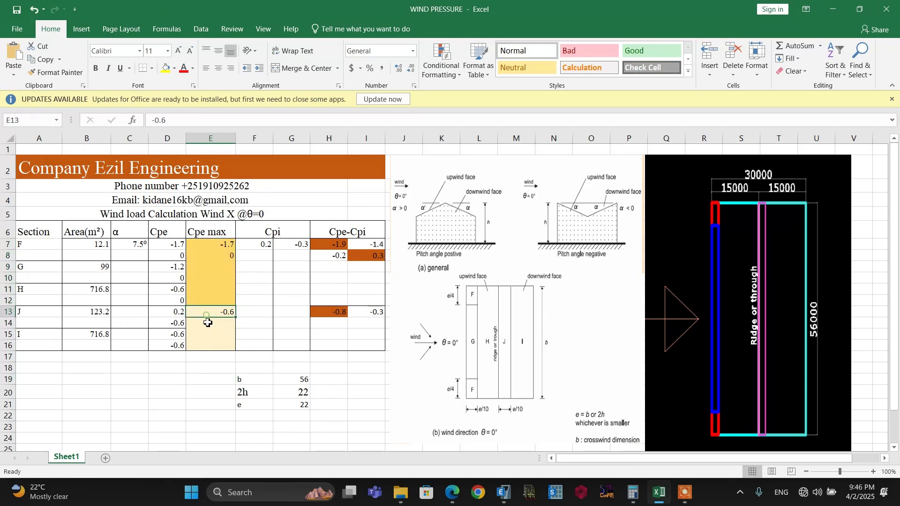
left_click(198, 345, "shift")
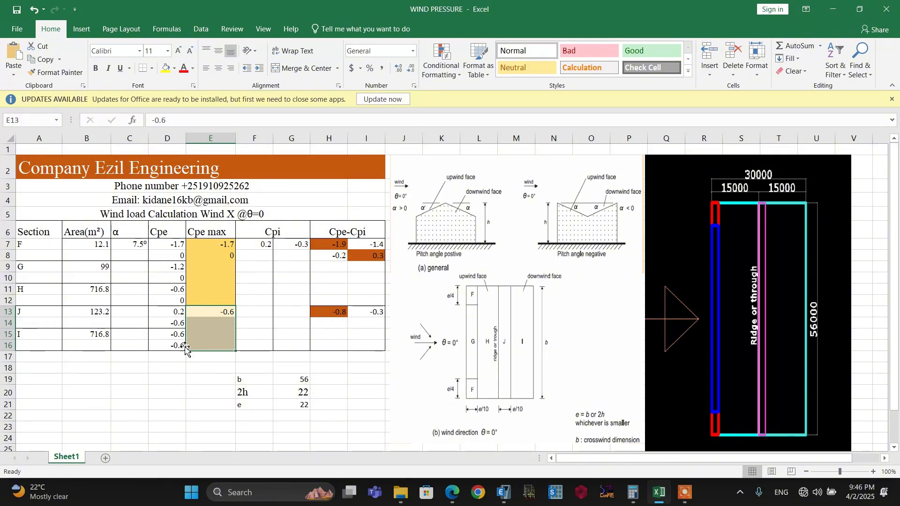
left_click(209, 370)
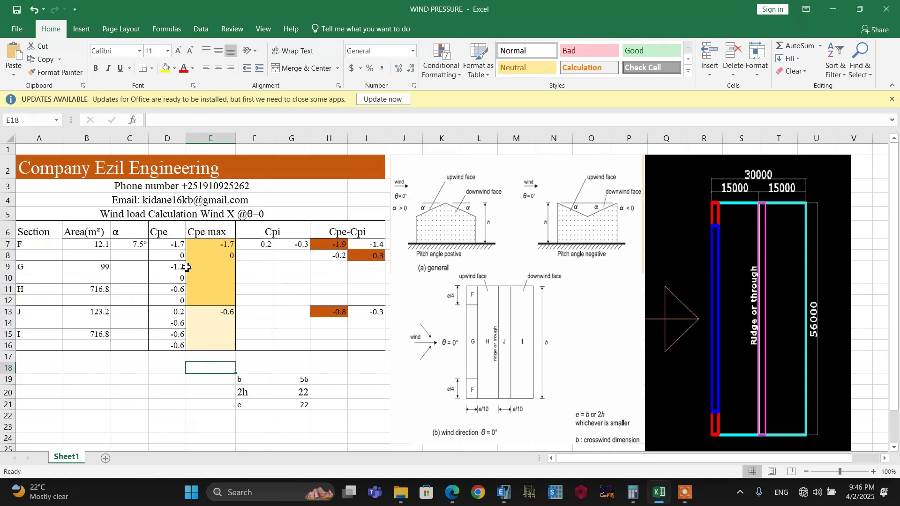
left_click_drag(174, 244, 175, 302)
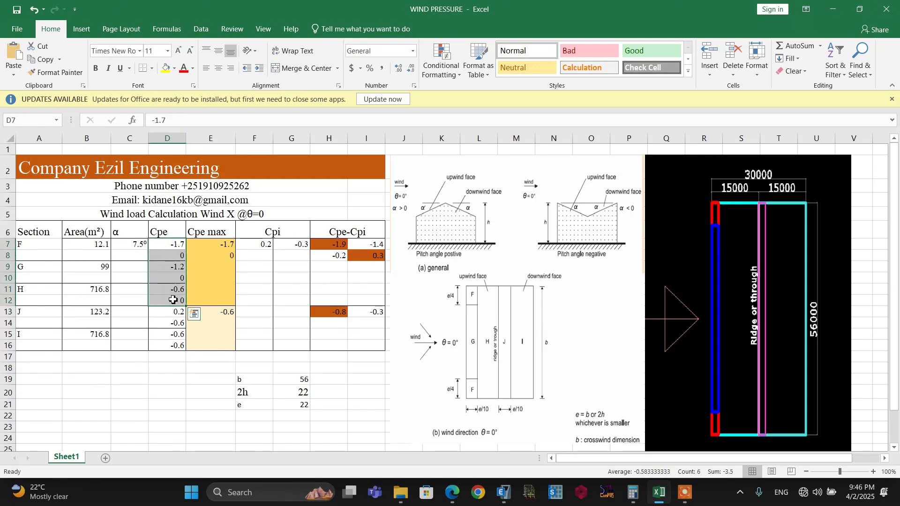
left_click(222, 261)
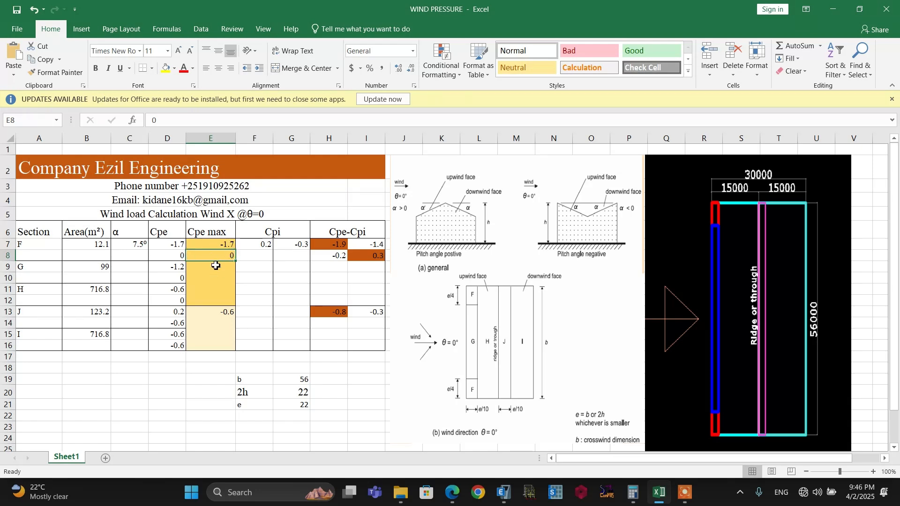
left_click(212, 244)
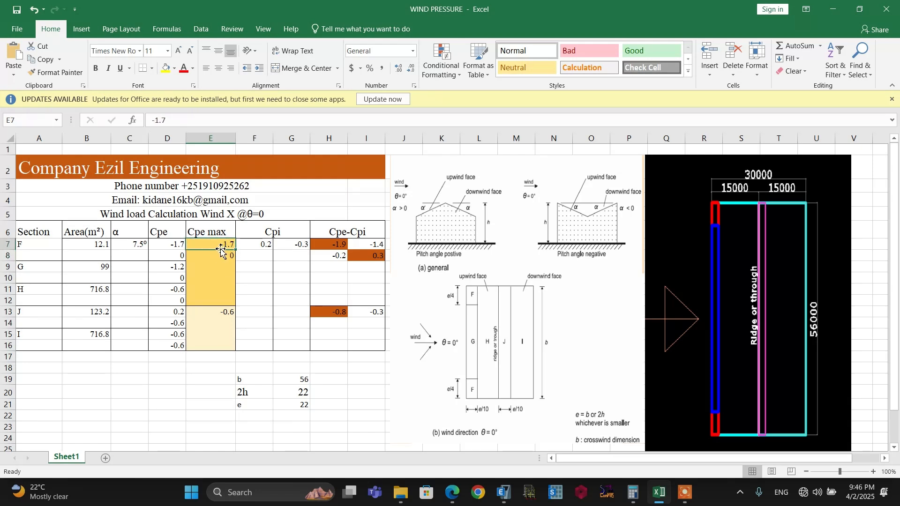
left_click(213, 256)
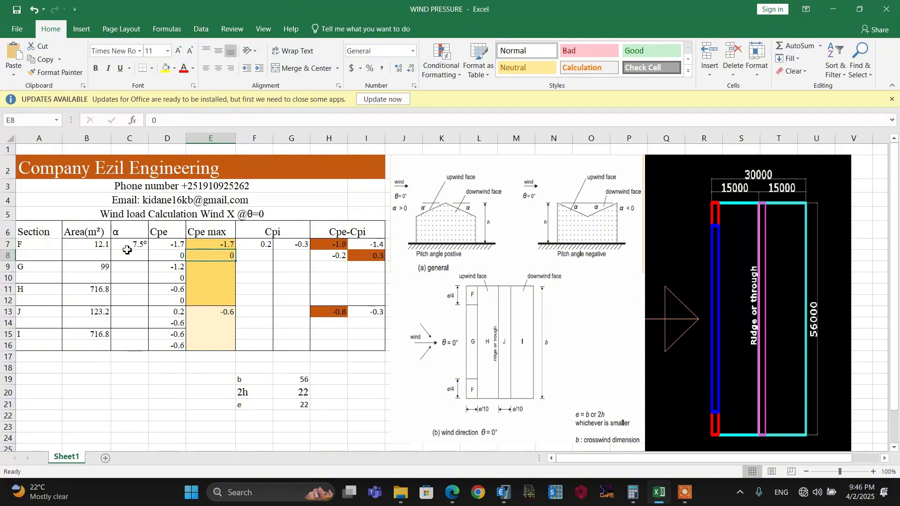
left_click(171, 256)
left_click(169, 278)
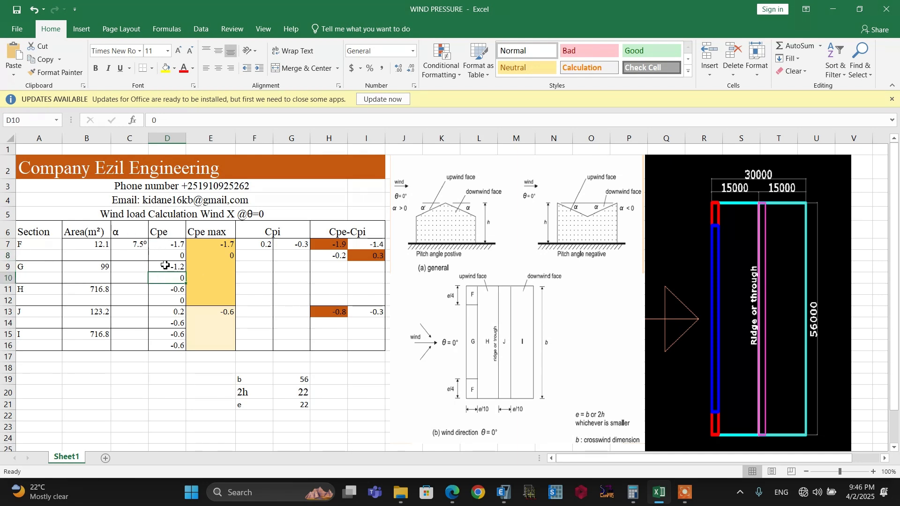
Consult Table 7.4a in Edge, return to Excel, and set the second Cpe values of zones F and G (D8 and D10) to 0.1
left_click(164, 255)
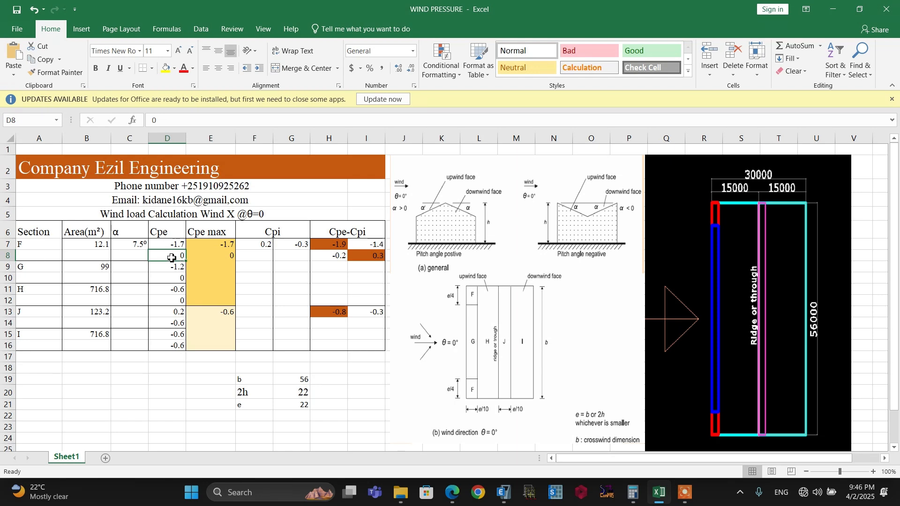
left_click(134, 256)
left_click(161, 258)
left_click(453, 493)
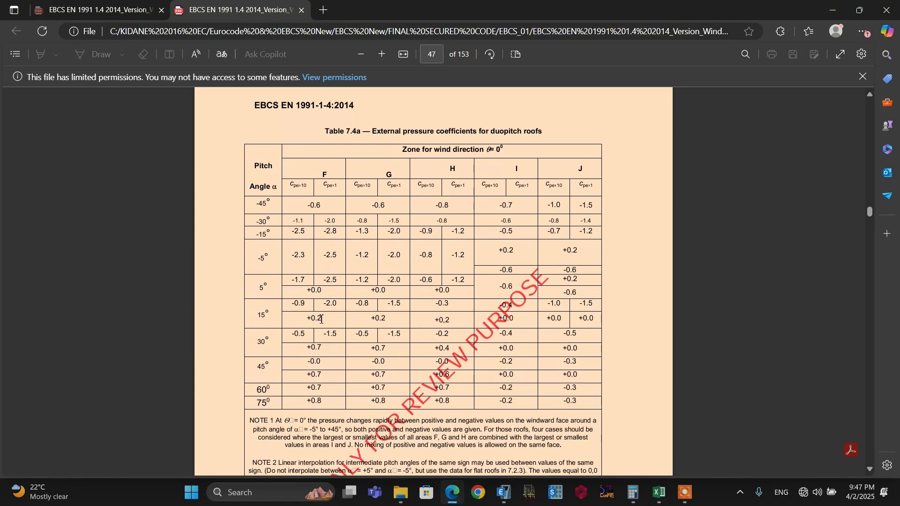
key("alt+Tab")
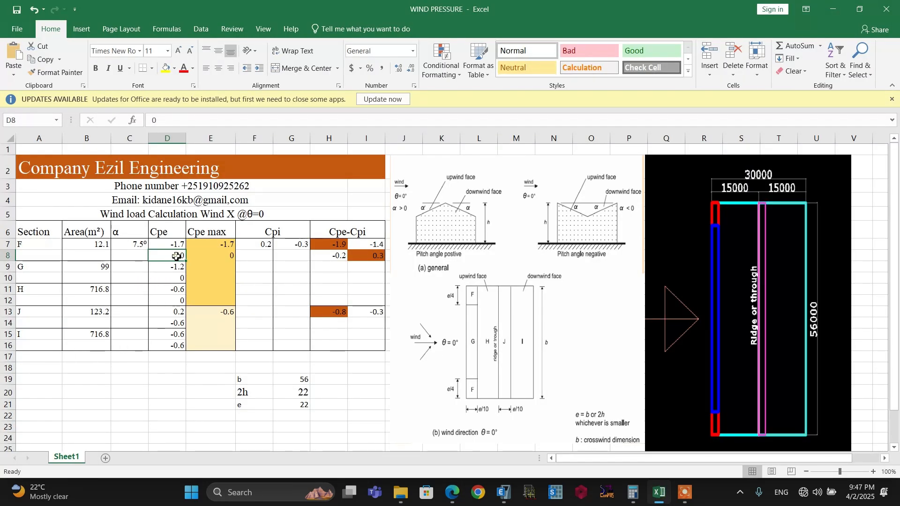
type("0.1")
left_click_drag(165, 381, 165, 369)
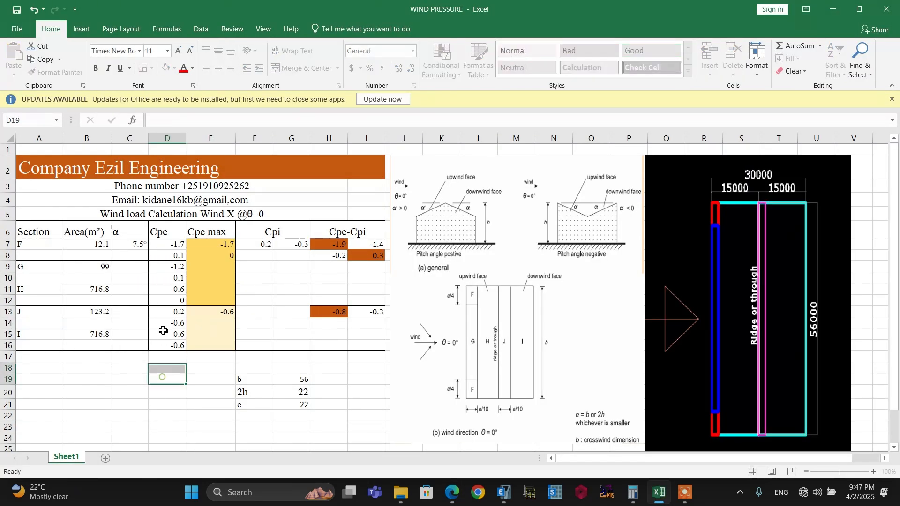
Set the second Cpe value of zone H in cell D12 to 0.1
left_click(167, 300)
double_click(173, 300)
type(".1")
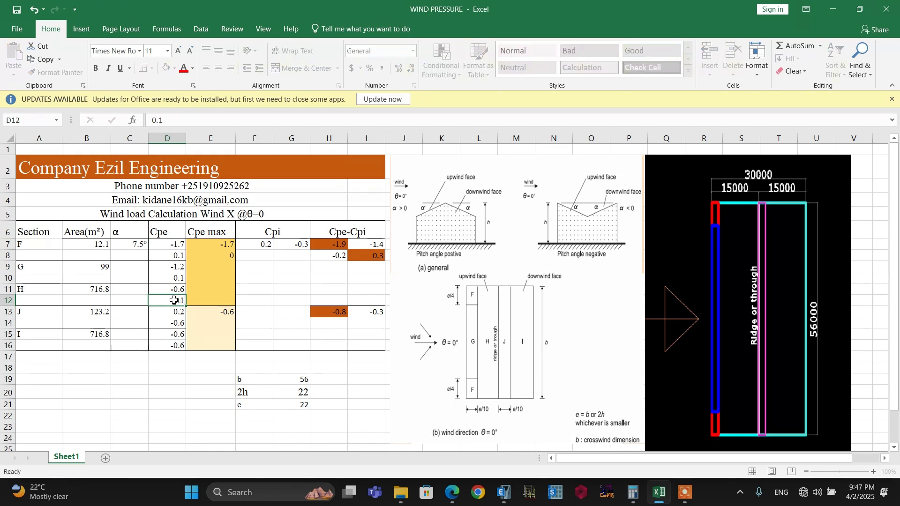
key("Return")
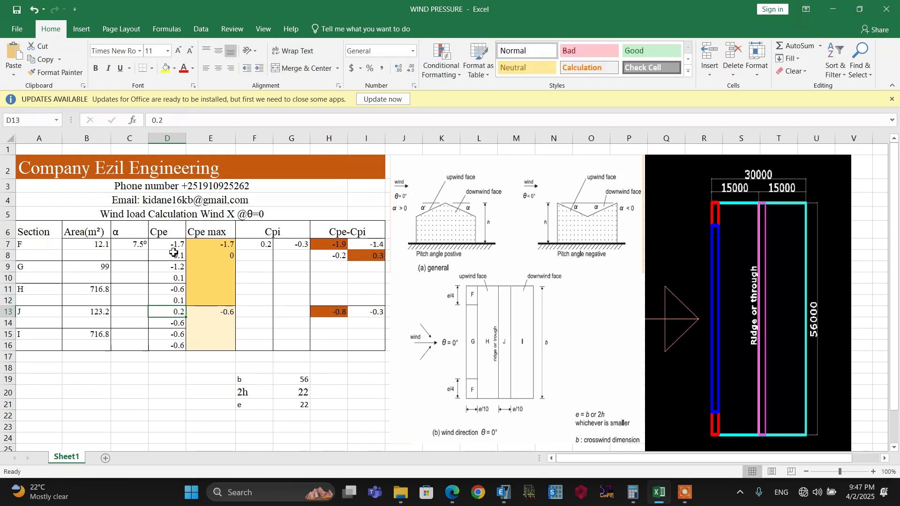
Set the second Cpe max value for zones F, G and H in cell E8 to 0.1
left_click(213, 245)
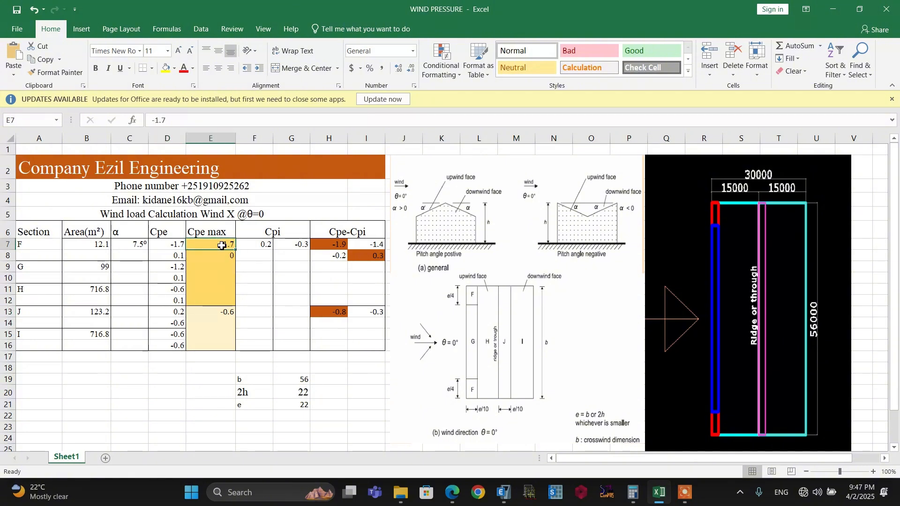
key("Down")
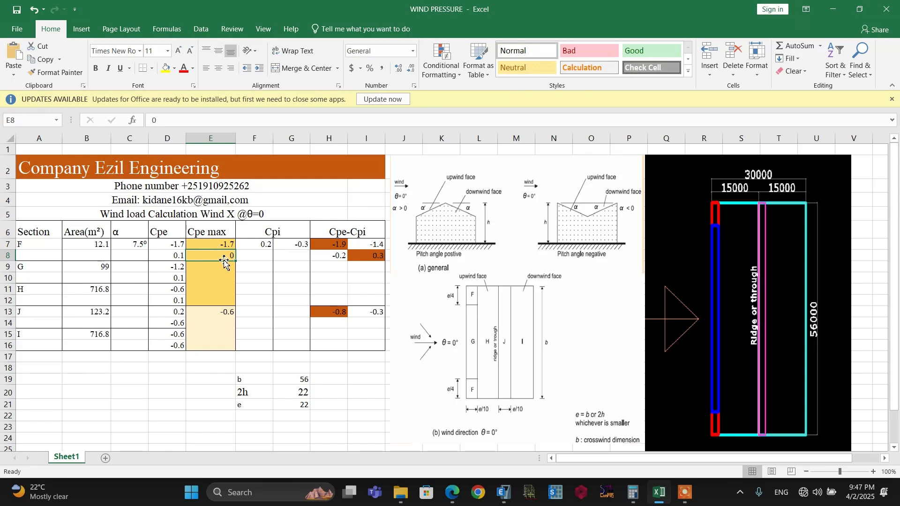
type("-0.1")
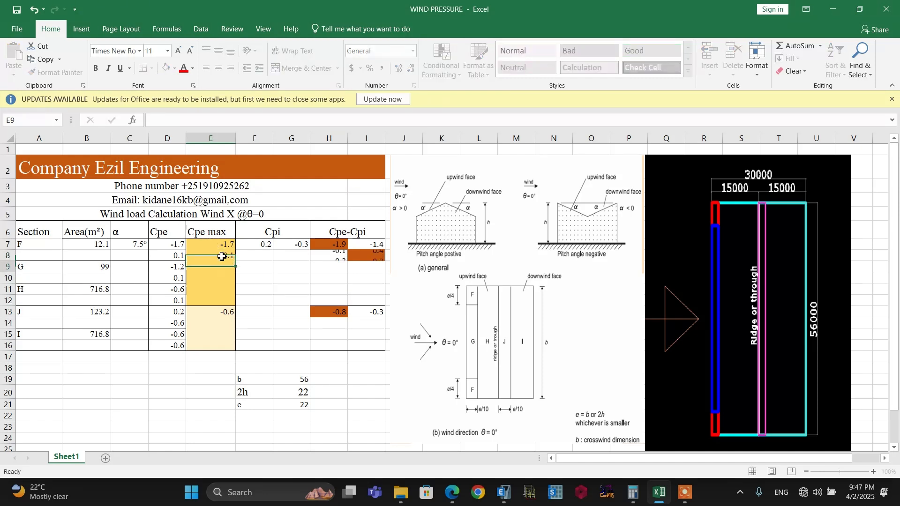
key("Return")
left_click(246, 270)
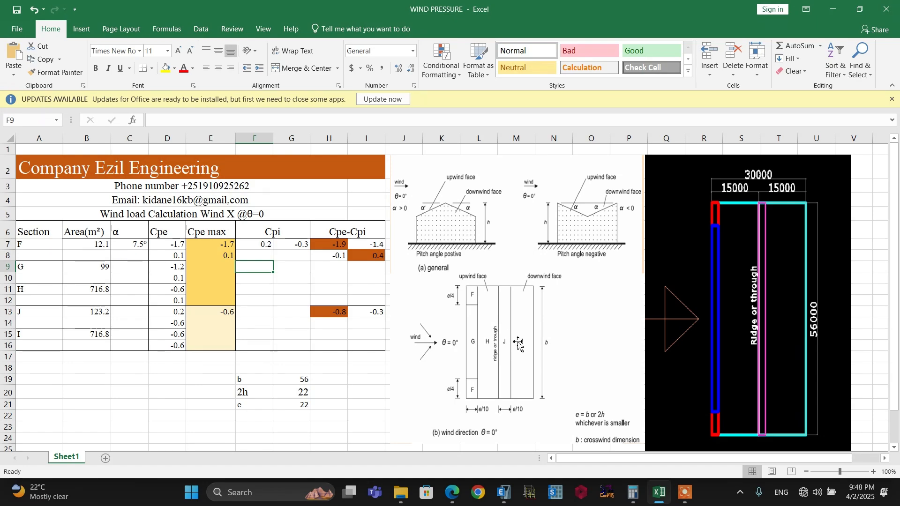
Display the factory model in 3D in ETABS, then return to Excel by way of Table 7.4a in Edge
left_click(504, 493)
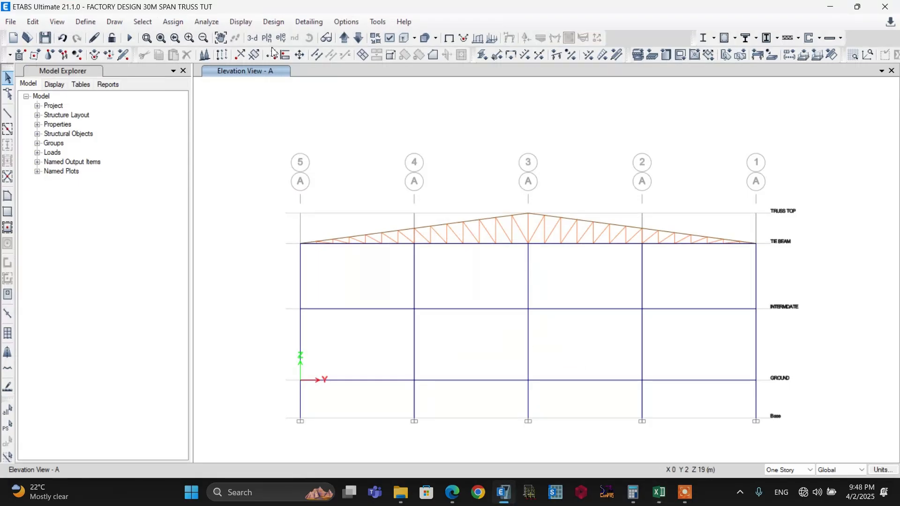
left_click(252, 39)
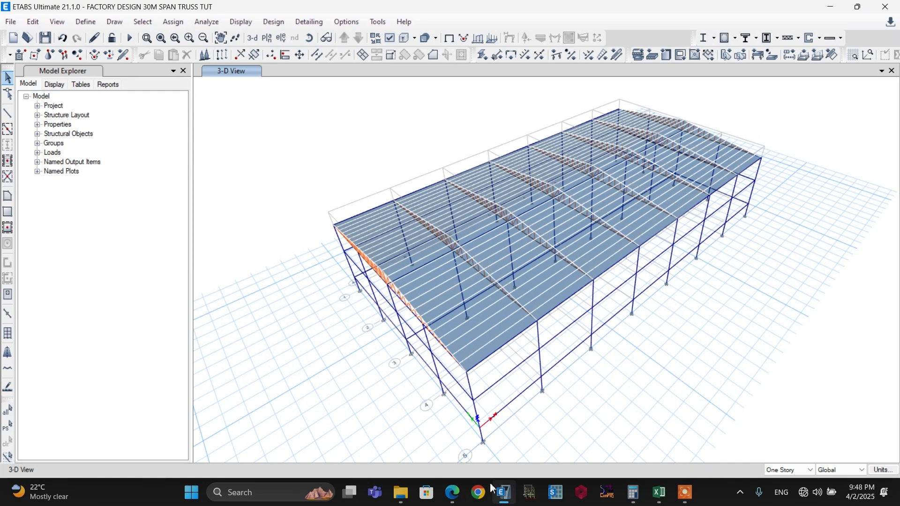
left_click(453, 492)
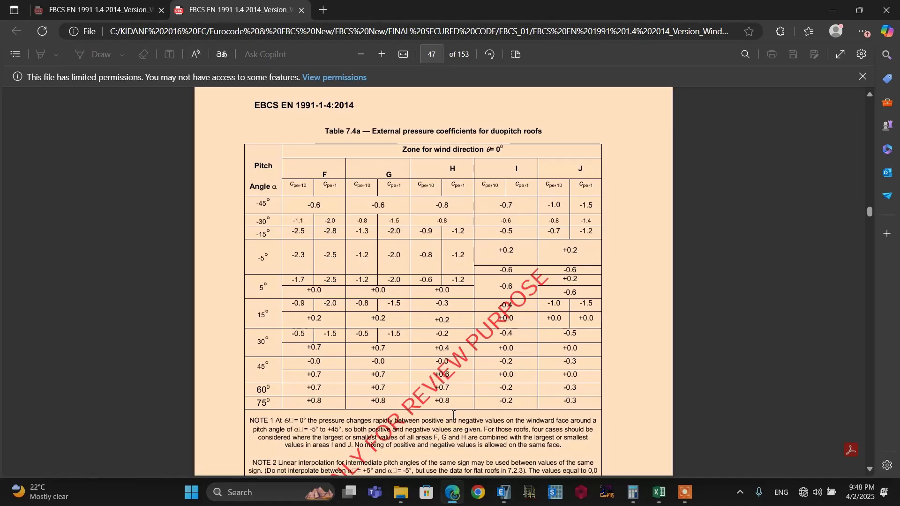
left_click(659, 492)
Review the Cpe max cells of zones J and I in the Excel table
left_click(211, 323)
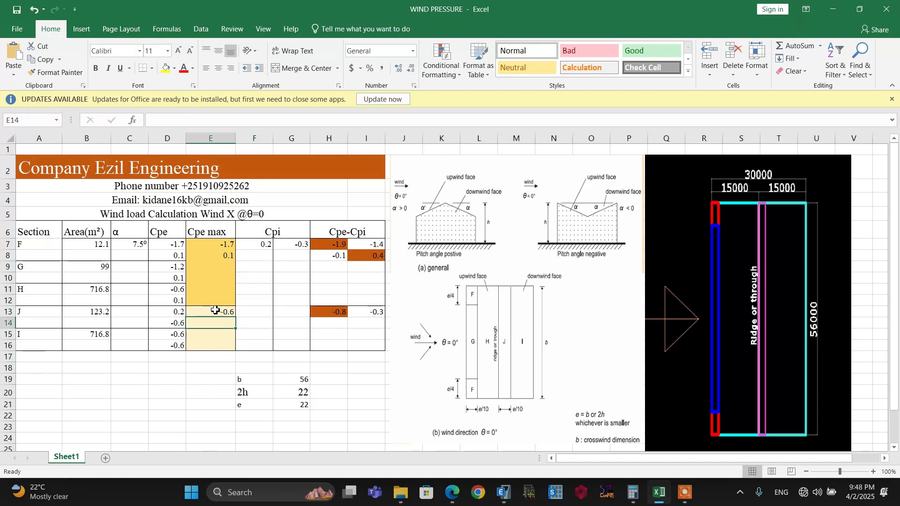
left_click(218, 338)
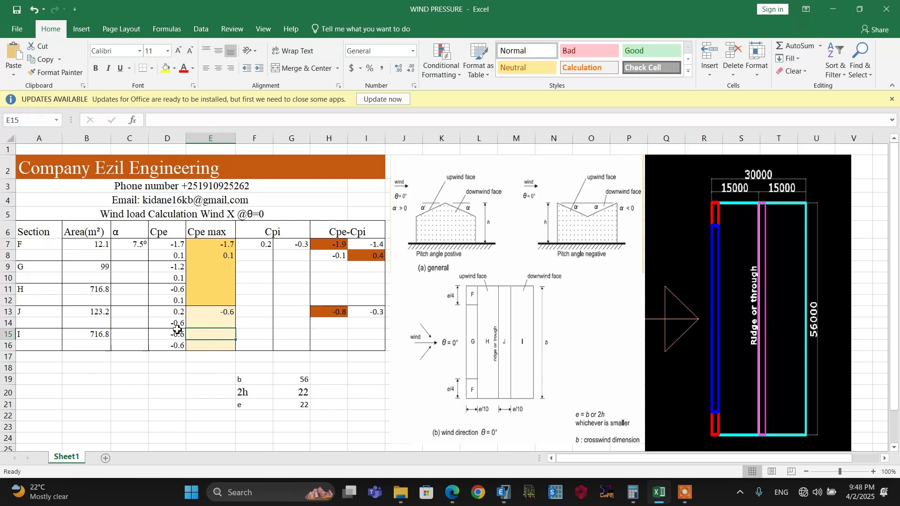
left_click(211, 315)
left_click(213, 321)
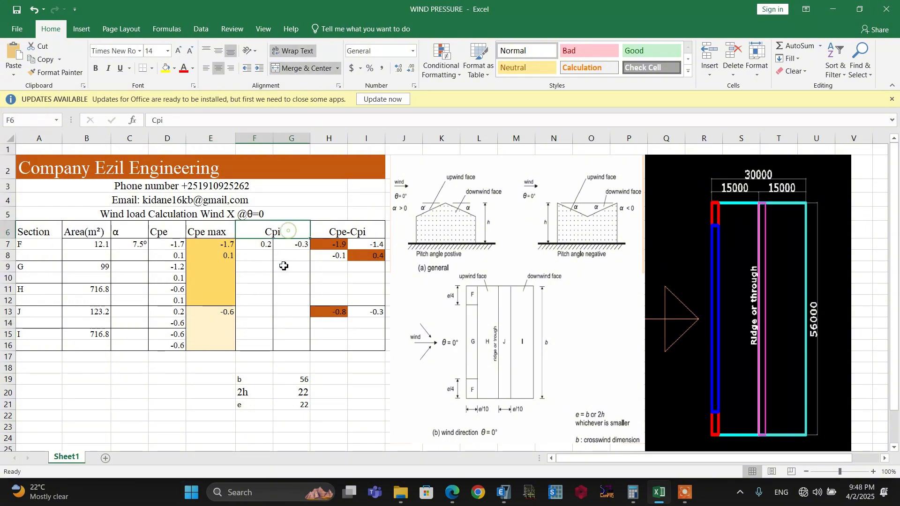
Read clause 7.2.9 on internal pressure in the Edge PDF, including Figure 7.13, Expression (7.4) and the Cpi rule in NOTE 2
key("alt+Tab")
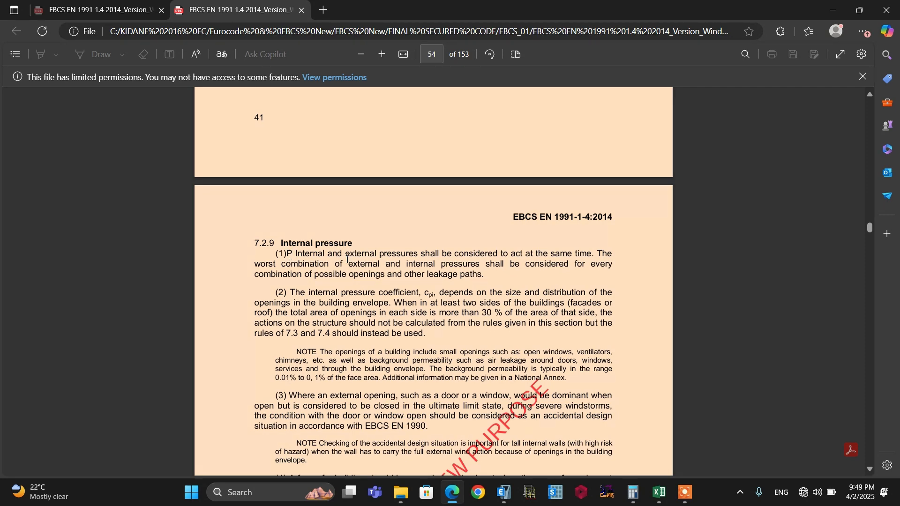
scroll(347, 260, "down", 15)
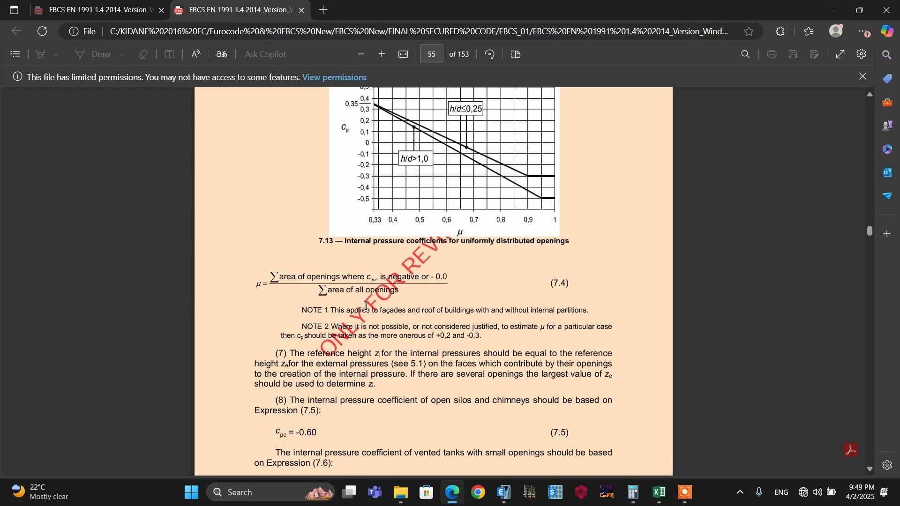
scroll(366, 306, "up", 3)
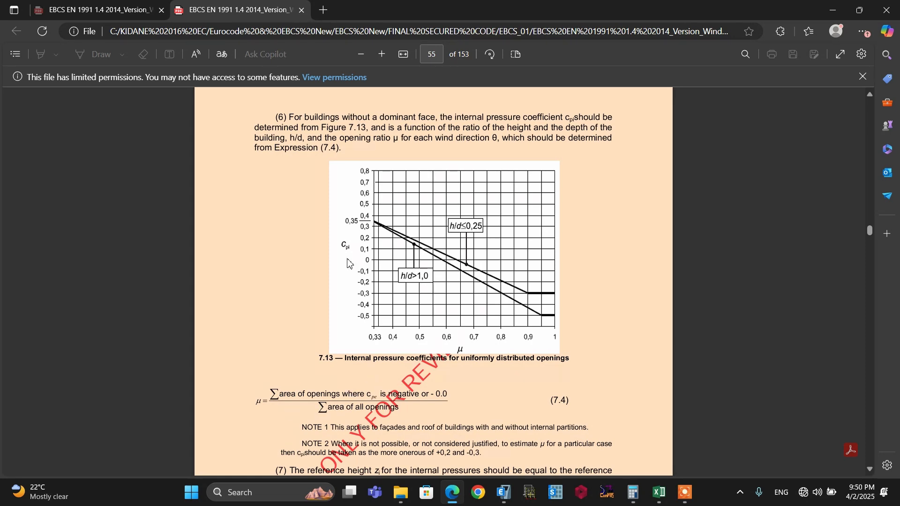
scroll(426, 269, "down", 2)
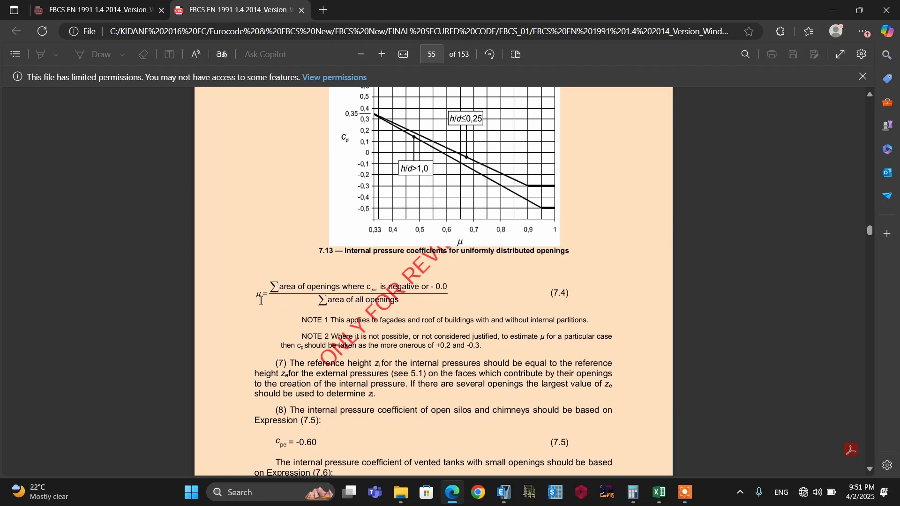
left_click_drag(404, 350, 482, 349)
left_click(462, 357)
Return to Excel and review the Cpi values and the Cpe-Cpi columns
key("alt+Tab")
left_click(352, 394)
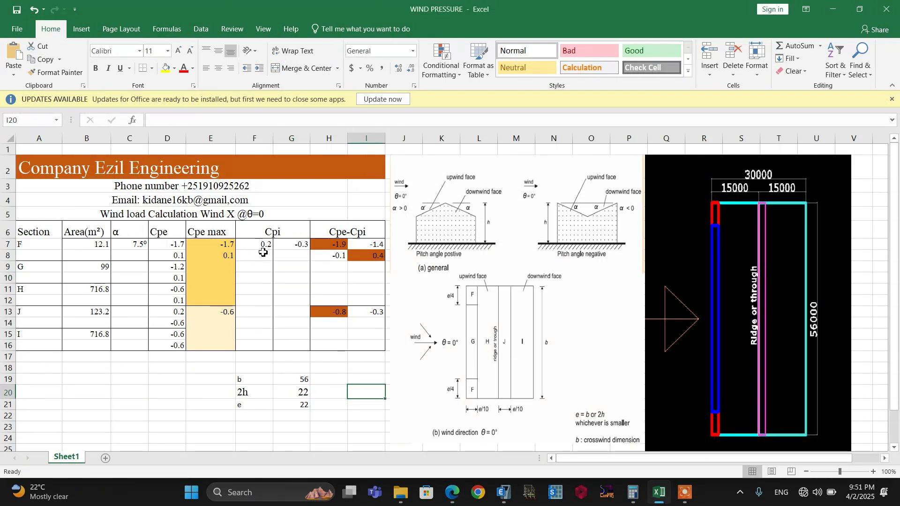
left_click(298, 259)
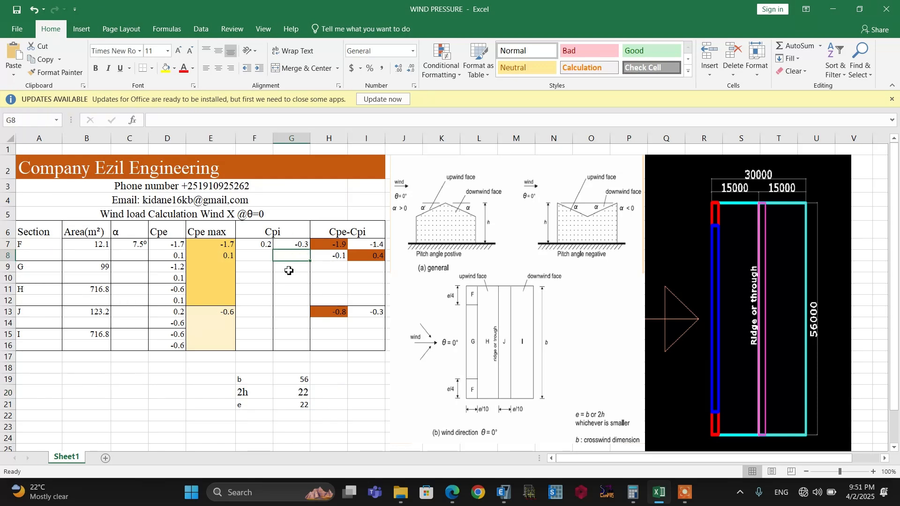
left_click(325, 232)
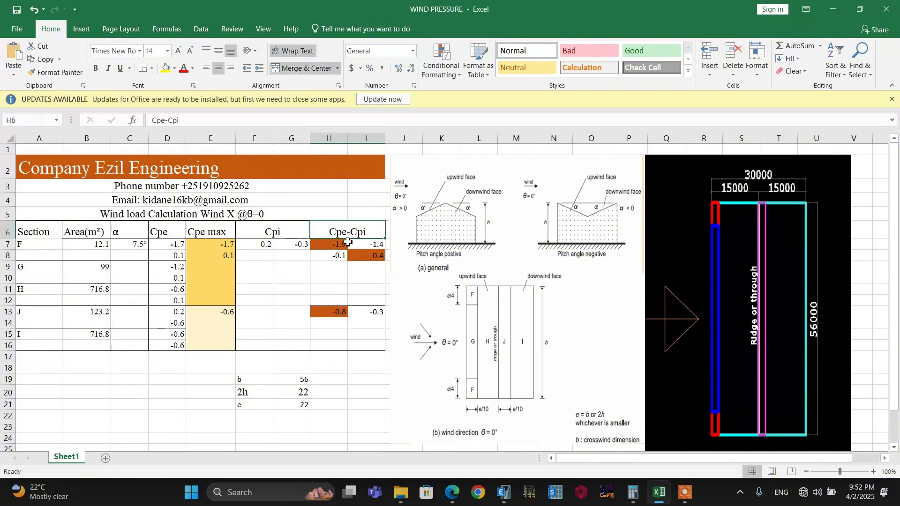
left_click(331, 379)
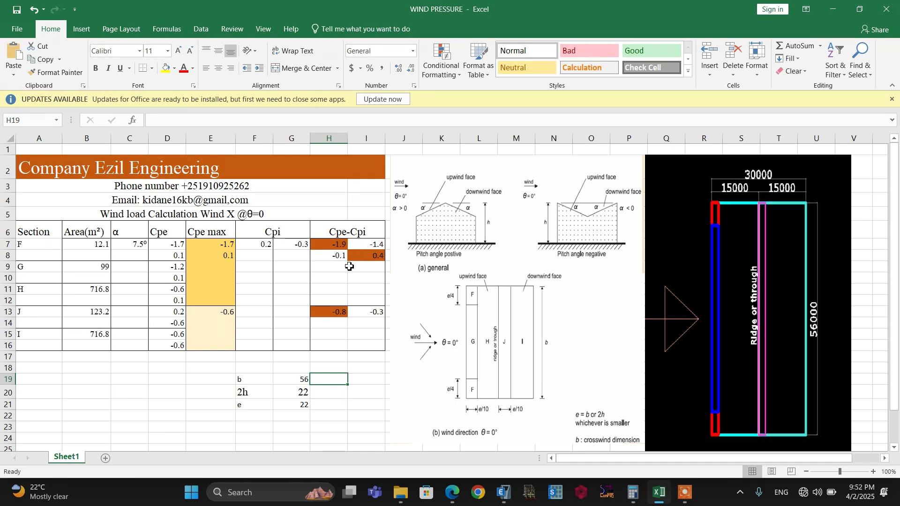
Calculate the first Cpe-Cpi value of zone F in cell H7 with the formula =E7-F7
left_click(327, 244)
type("=")
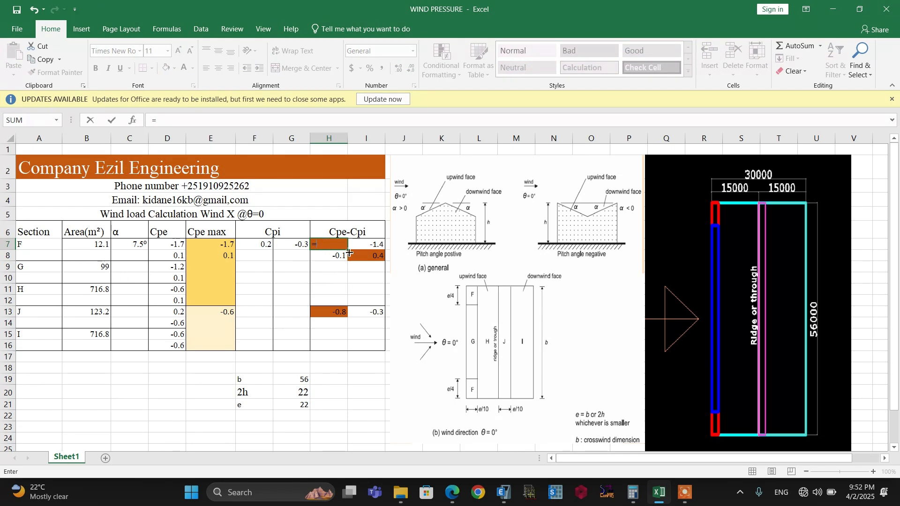
left_click(216, 245)
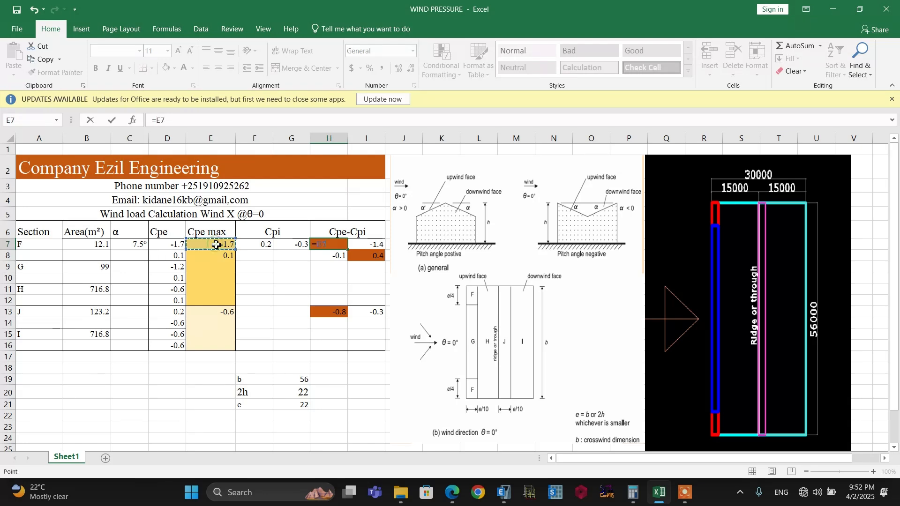
type("-")
left_click(261, 241)
key("Return")
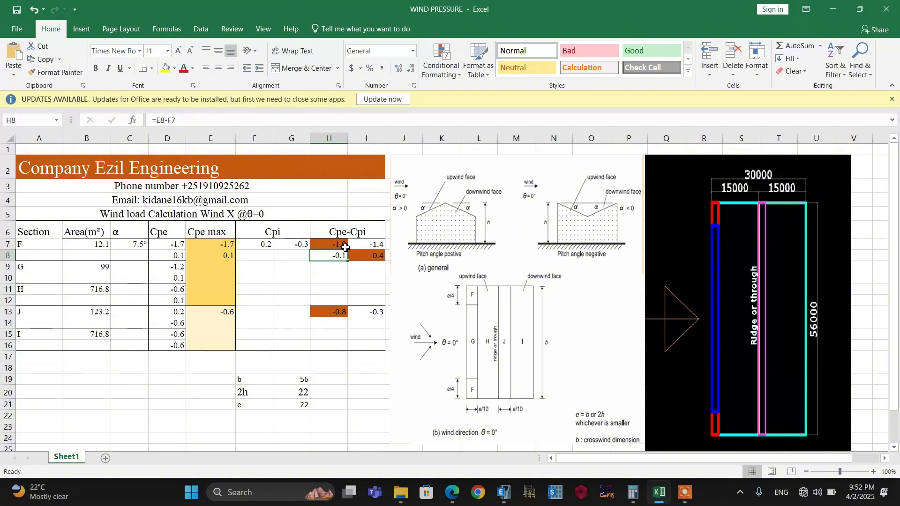
Calculate the Cpe-Cpi value for the negative internal pressure coefficient in cell I7 with the formula =E7-G7
left_click(364, 248)
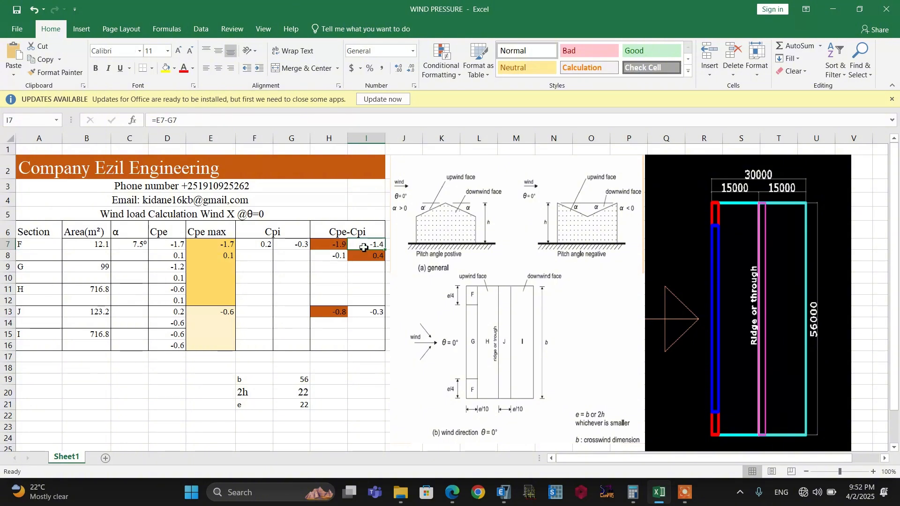
type("=")
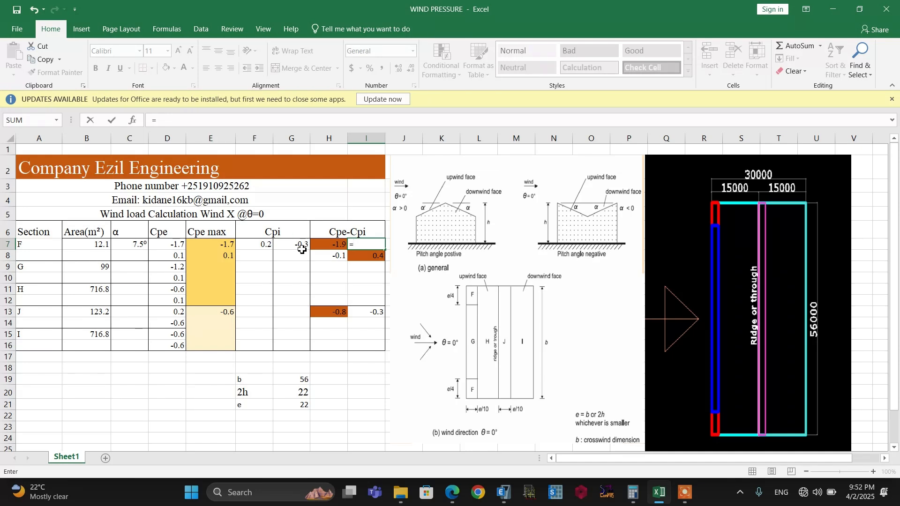
left_click(219, 245)
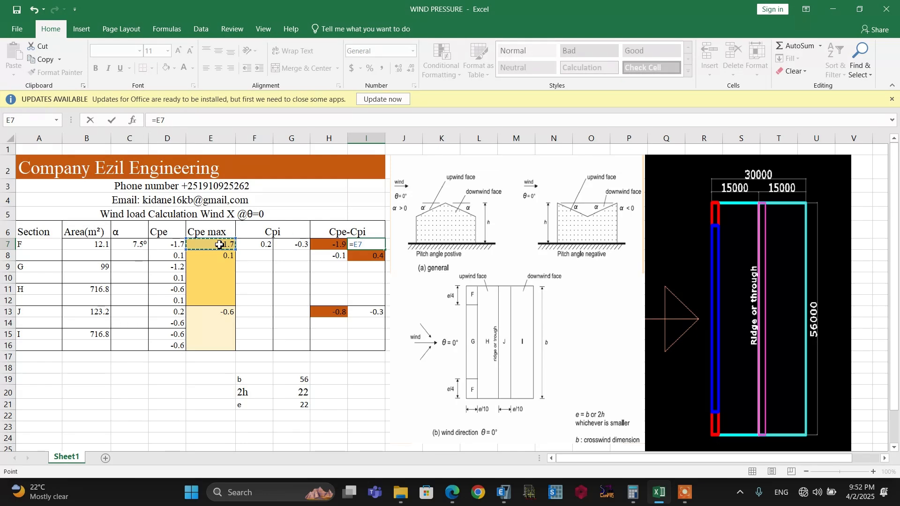
type("-")
left_click(296, 248)
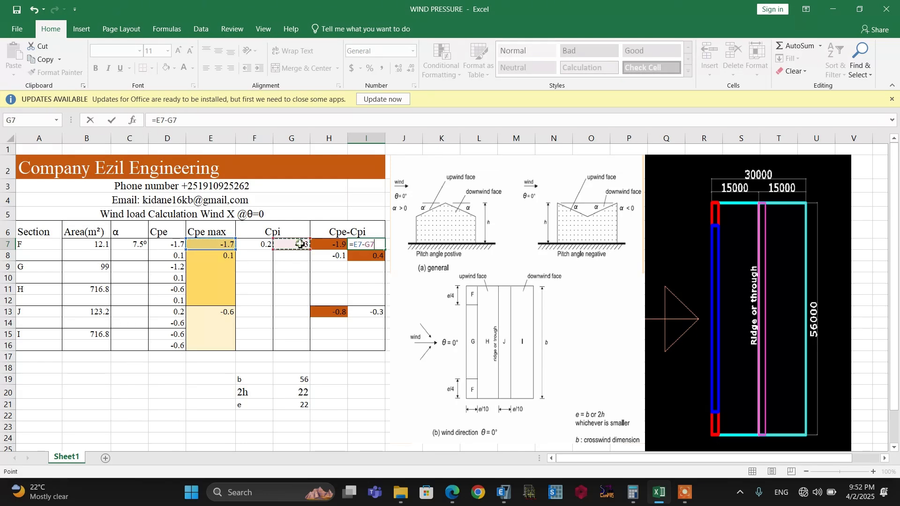
key("Return")
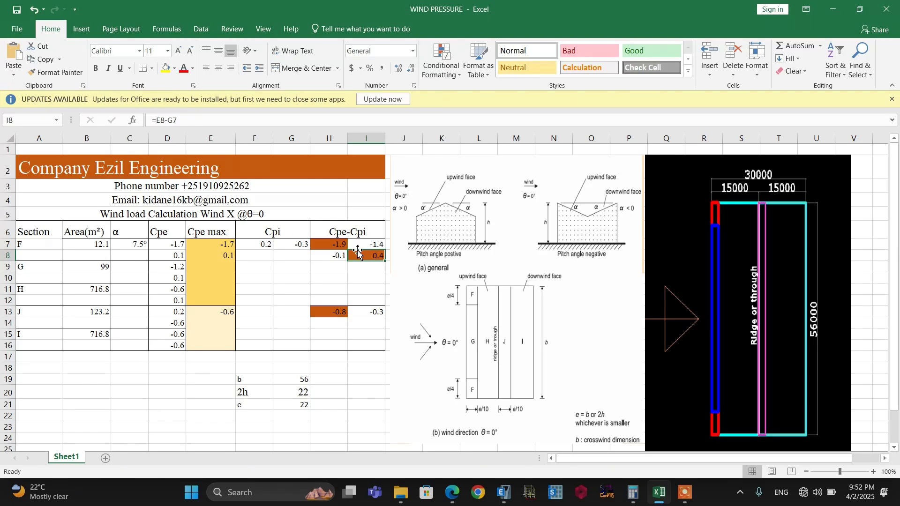
Check the H7 result, and calculate the second-row Cpe-Cpi value in cell H8 with the formula =E8-F7
left_click(324, 245)
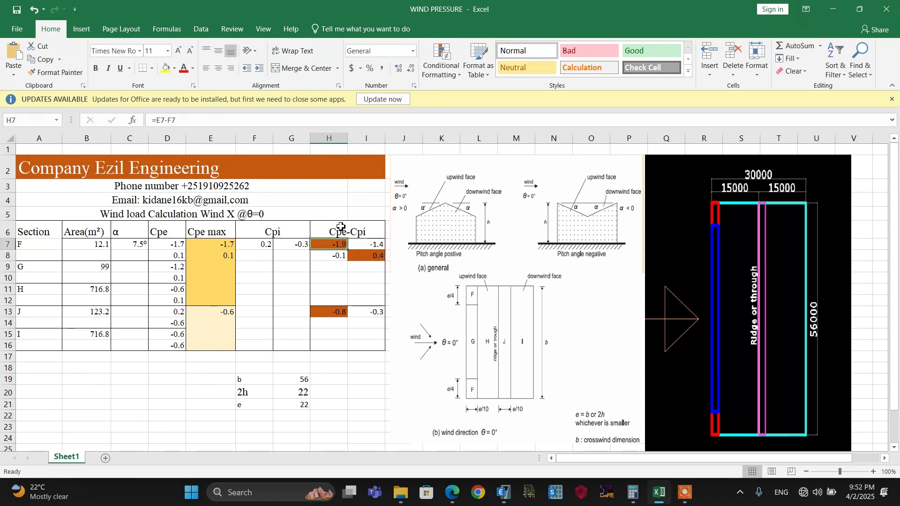
left_click(323, 246)
left_click(326, 277)
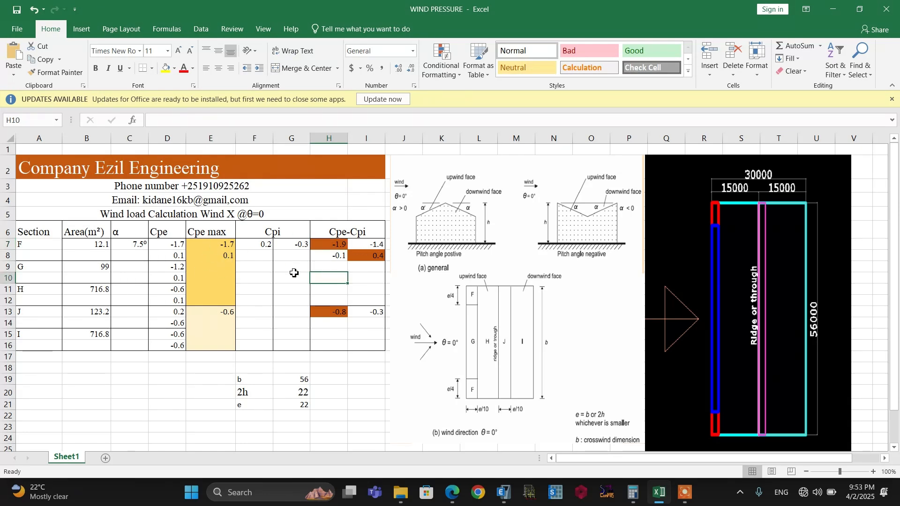
left_click(323, 257)
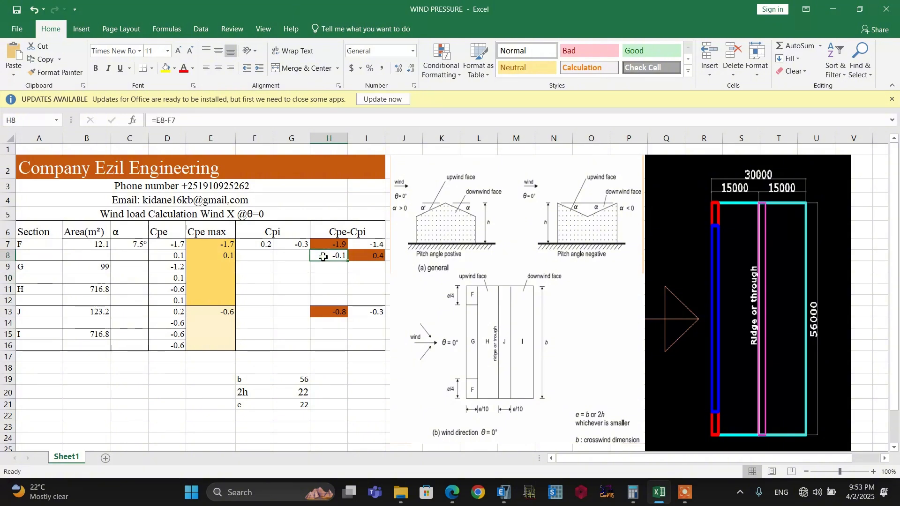
type("=")
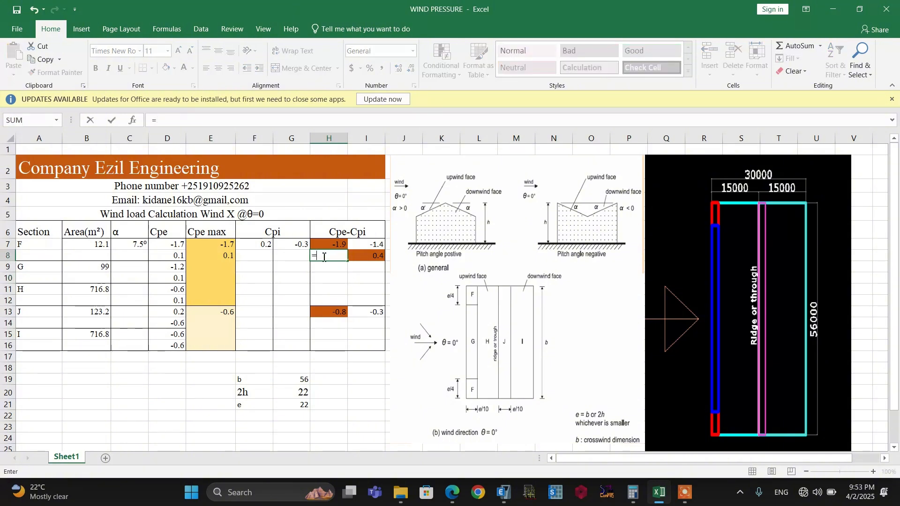
left_click(215, 256)
type("-")
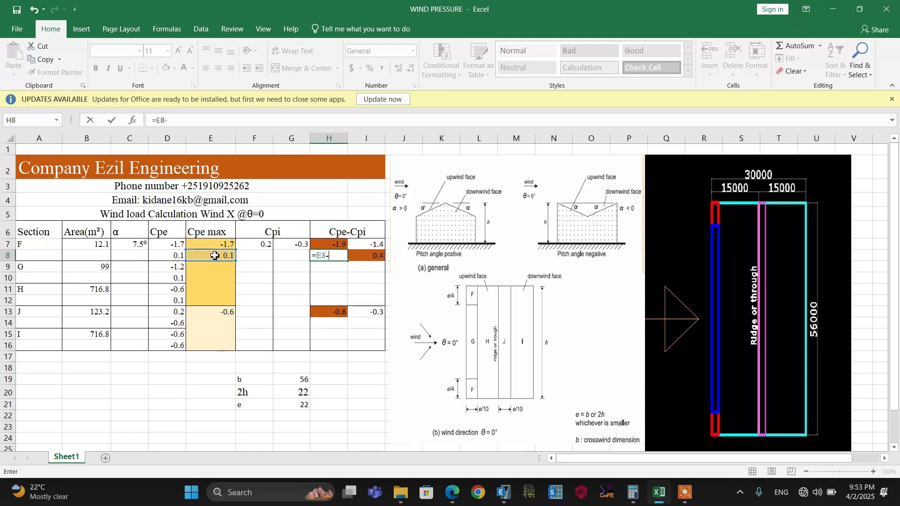
left_click(257, 245)
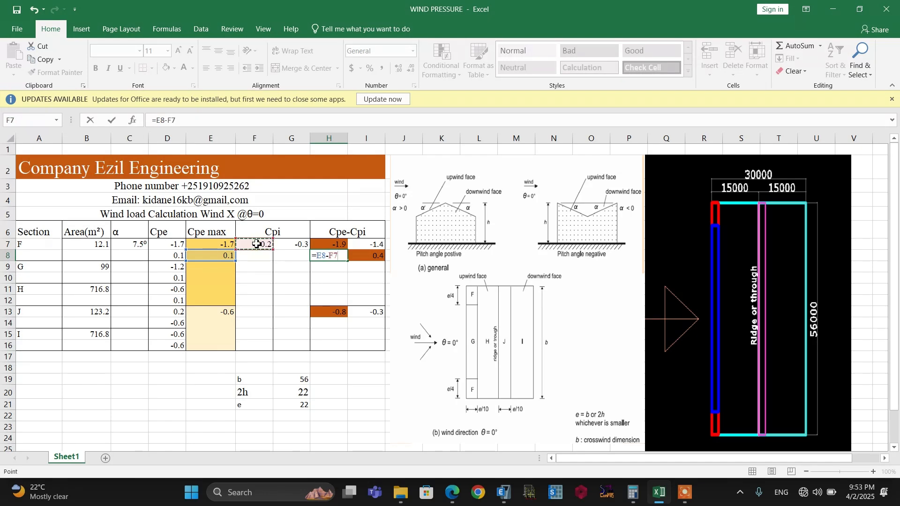
key("Return")
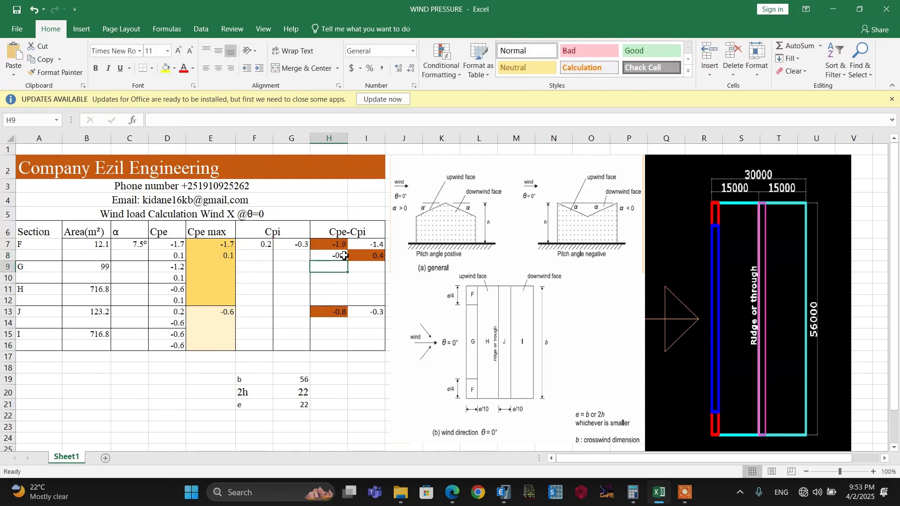
Review the Cpe-Cpi values of the roof zones in the Excel table
key("Up")
key("Up")
left_click(345, 381)
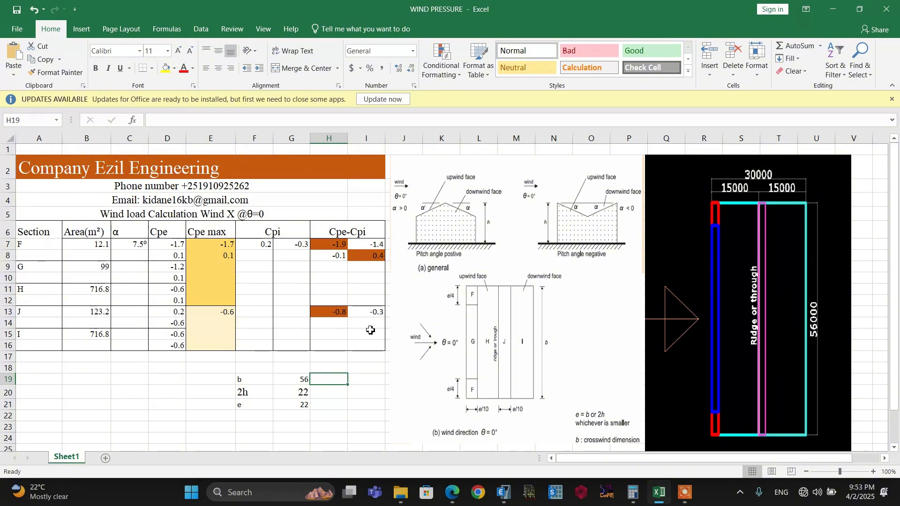
left_click(325, 324)
left_click(328, 314)
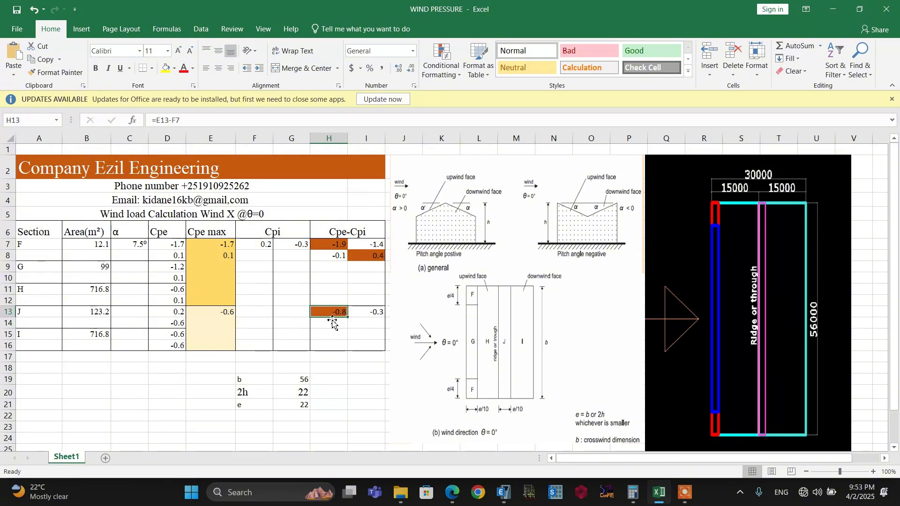
left_click(335, 327)
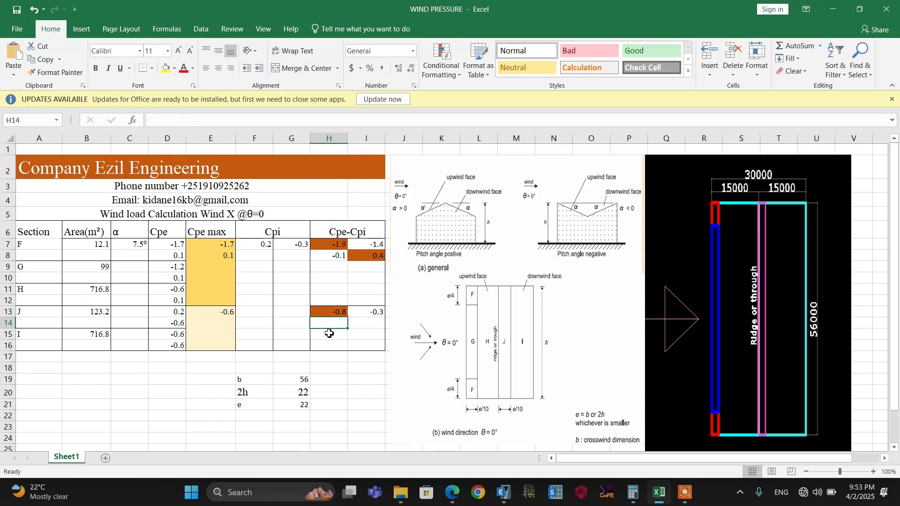
left_click(335, 336)
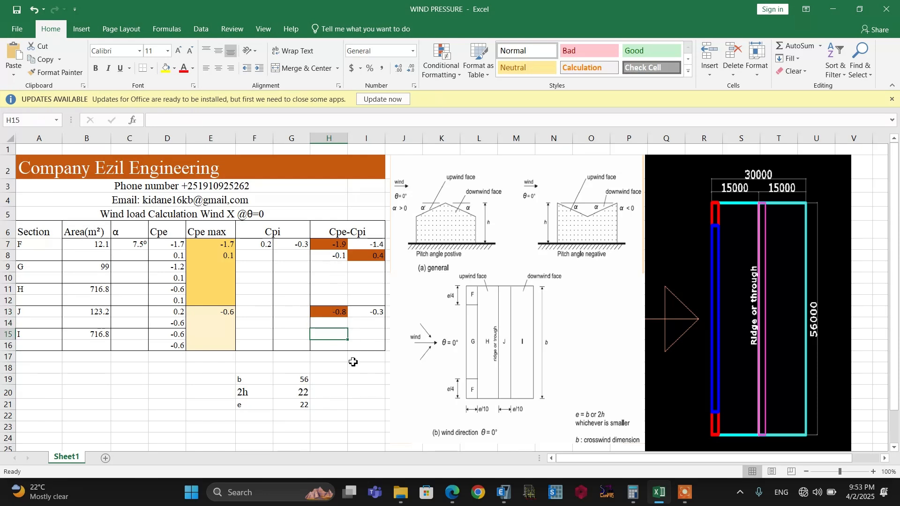
left_click(365, 344)
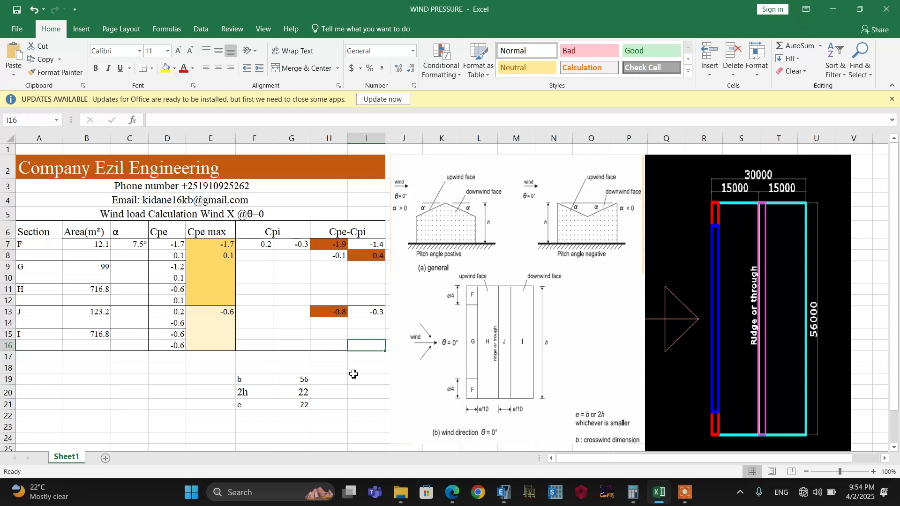
left_click(354, 370)
left_click(322, 438)
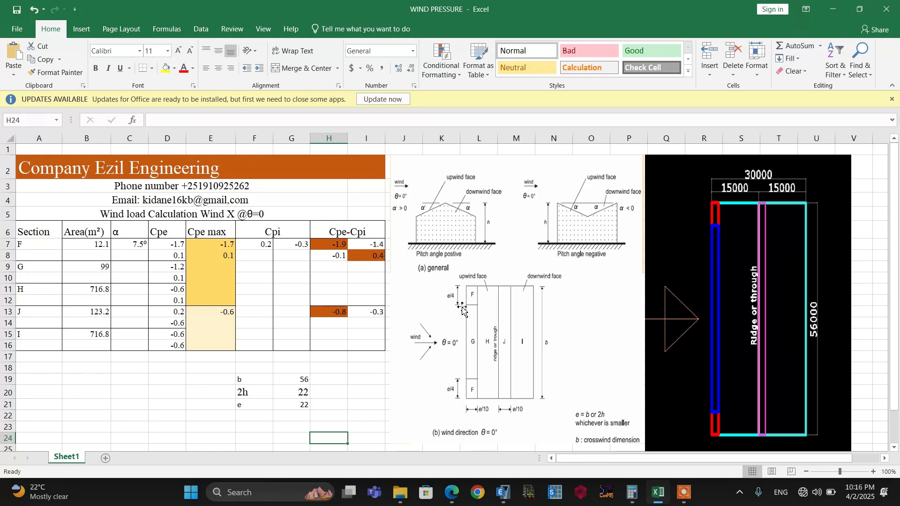
left_click(333, 324)
left_click(331, 313)
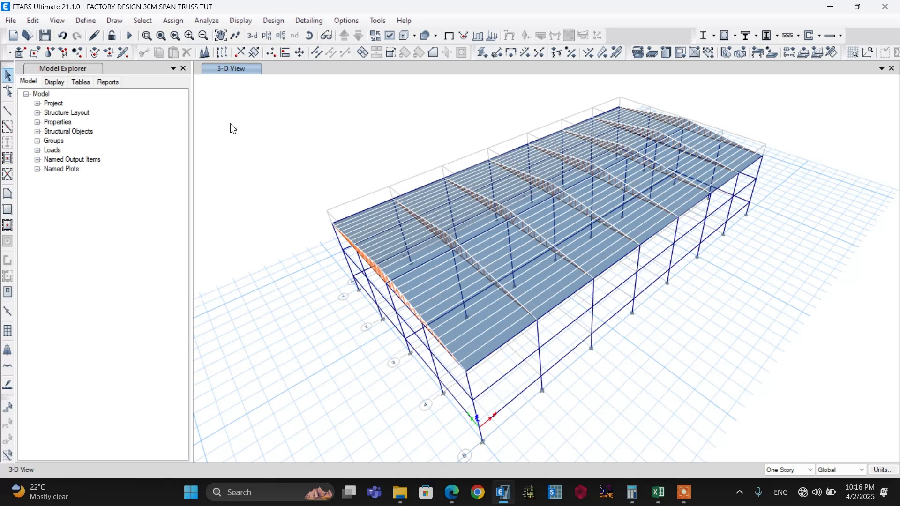
In ETABS, add a Wind load pattern named WIND Y SUCC with EUROCODE1 2005 as auto lateral load and self-weight multiplier 0
left_click(87, 21)
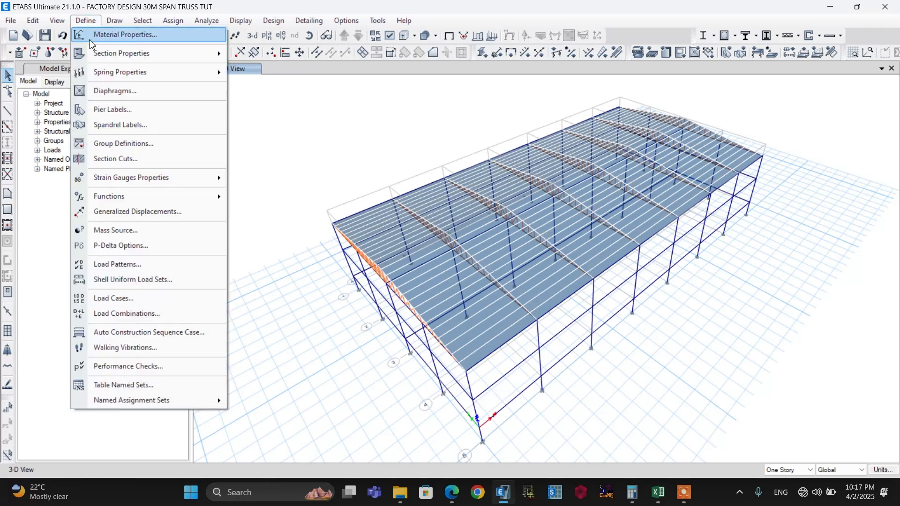
left_click(110, 266)
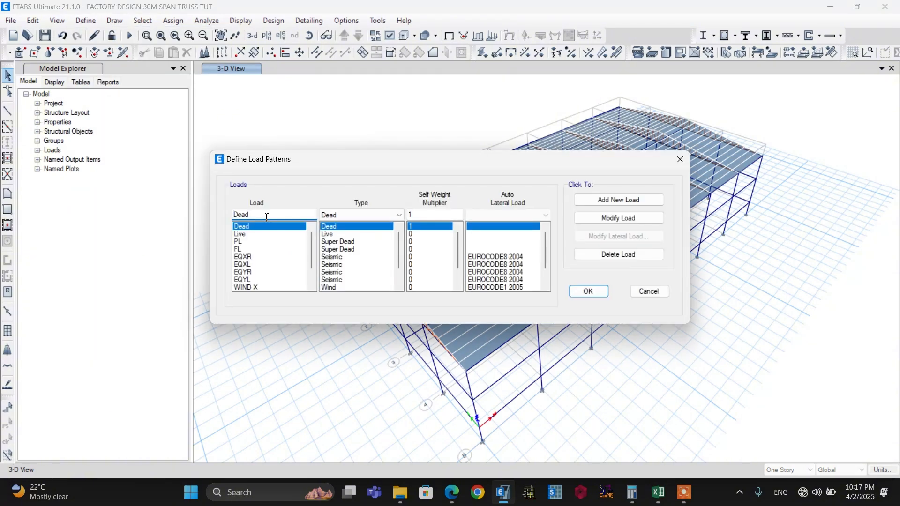
scroll(286, 277, "down", 1)
left_click(262, 272)
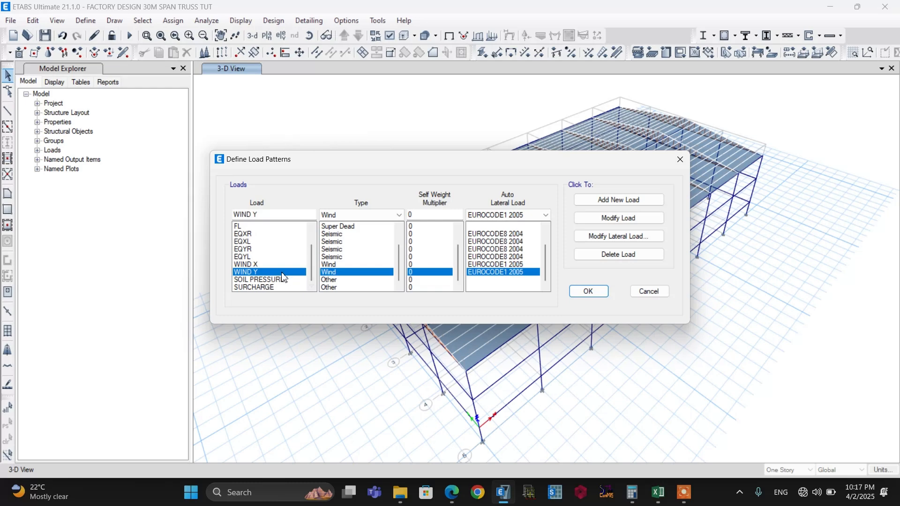
left_click(269, 213)
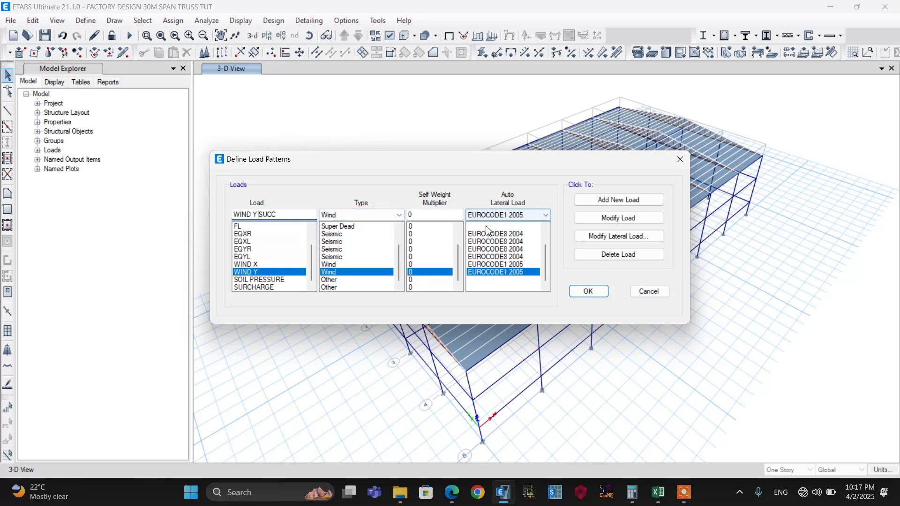
left_click(616, 201)
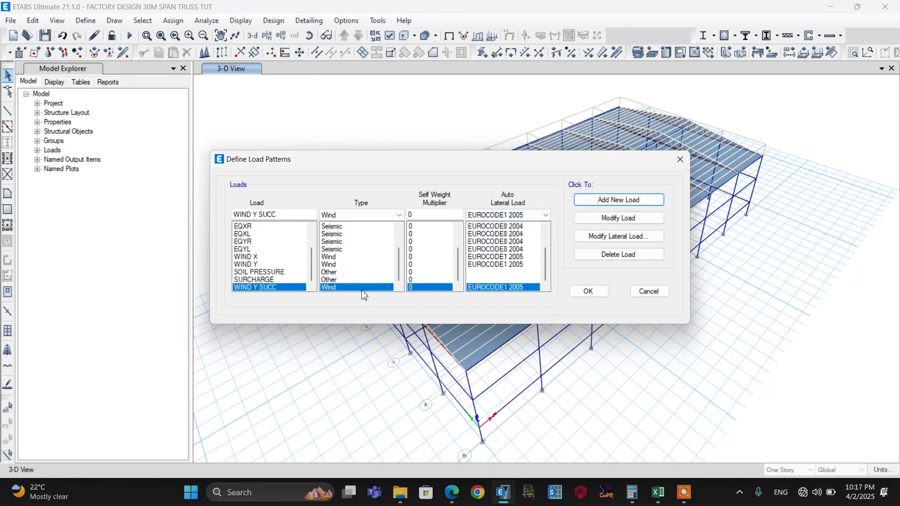
Set the WIND Y SUCC pattern to take its exposure from shell objects and accept the load pattern definitions
left_click(602, 236)
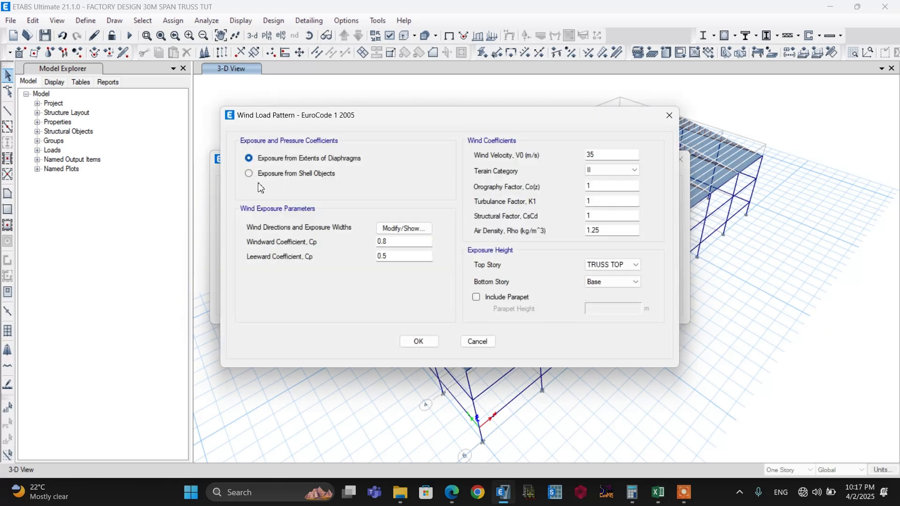
left_click(266, 175)
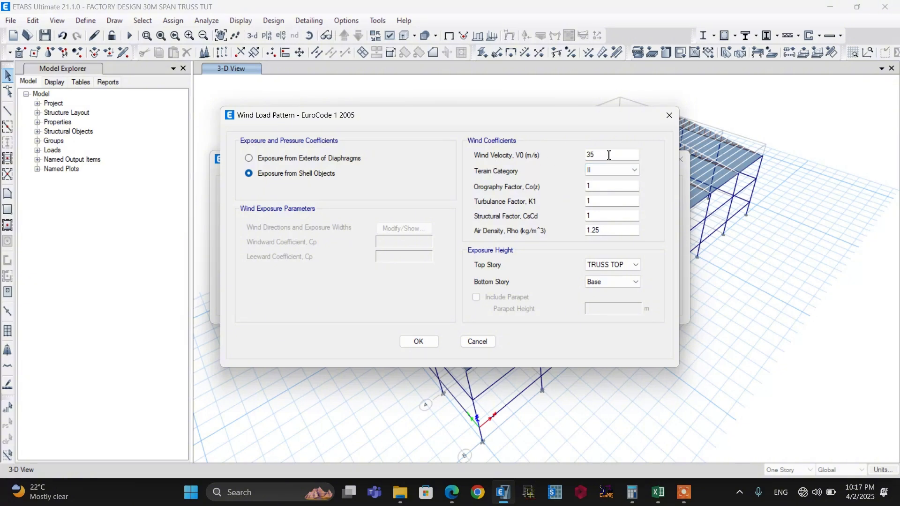
double_click(591, 154)
left_click(419, 341)
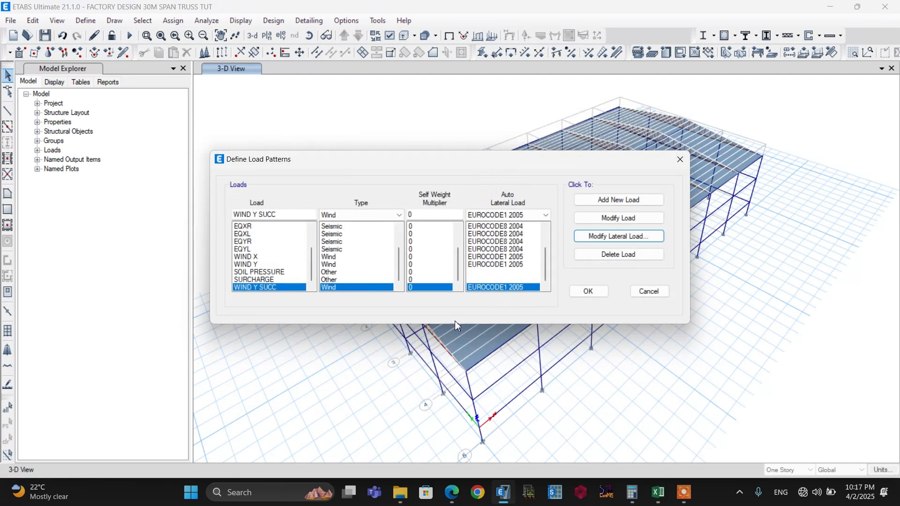
left_click(590, 295)
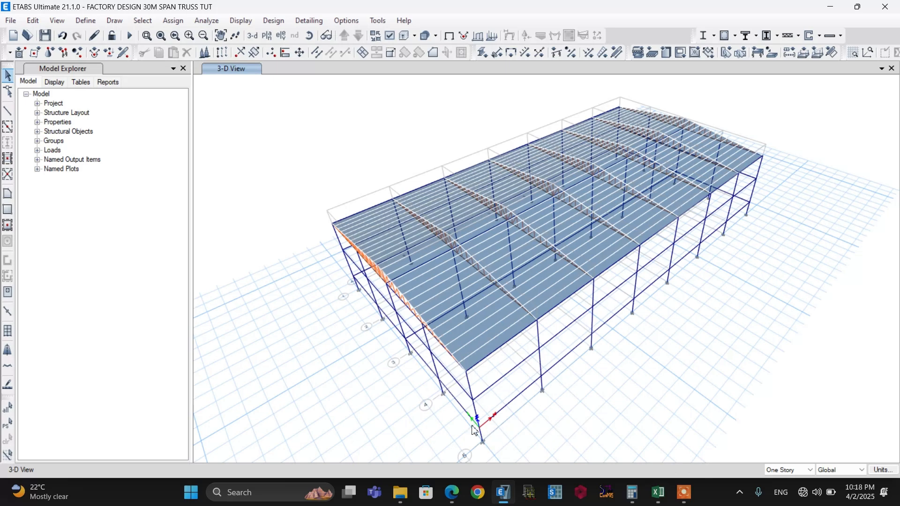
Select all roof shells in the first end bay of one roof slope, from the eave up to the ridge
scroll(482, 367, "up", 3)
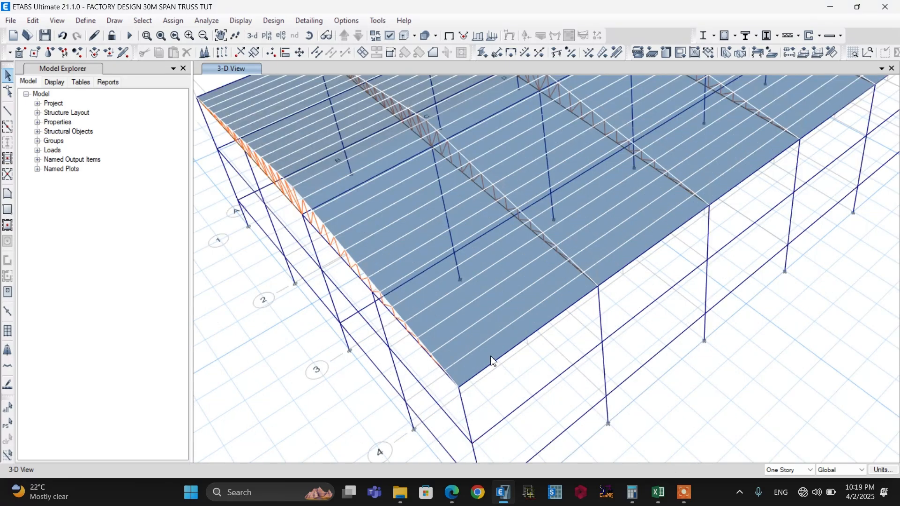
left_click(486, 352)
left_click(478, 339)
left_click(467, 319)
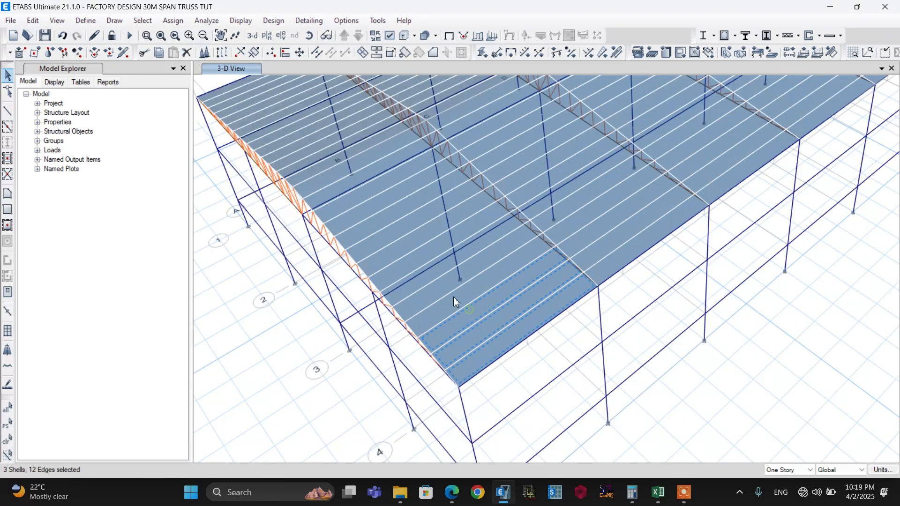
left_click(454, 296)
left_click(440, 290)
left_click(387, 212)
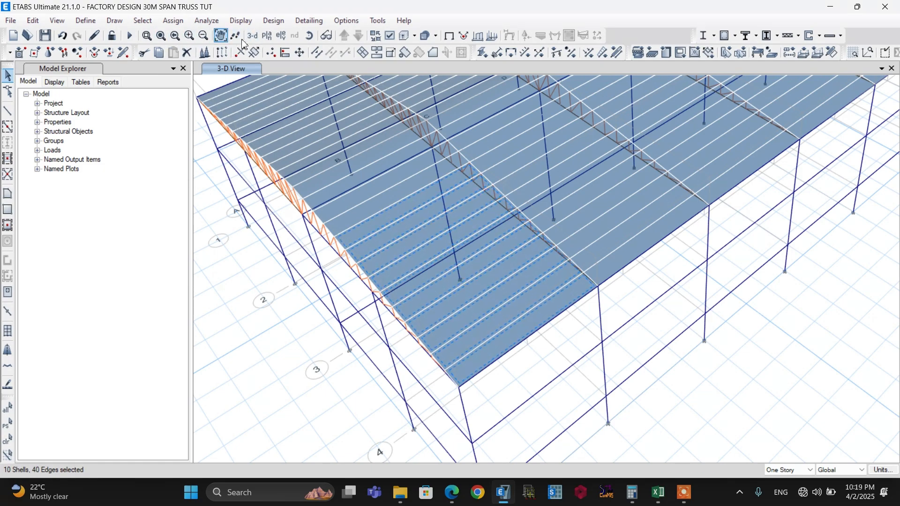
left_click(309, 36)
left_click_drag(286, 342, 342, 351)
left_click(590, 309)
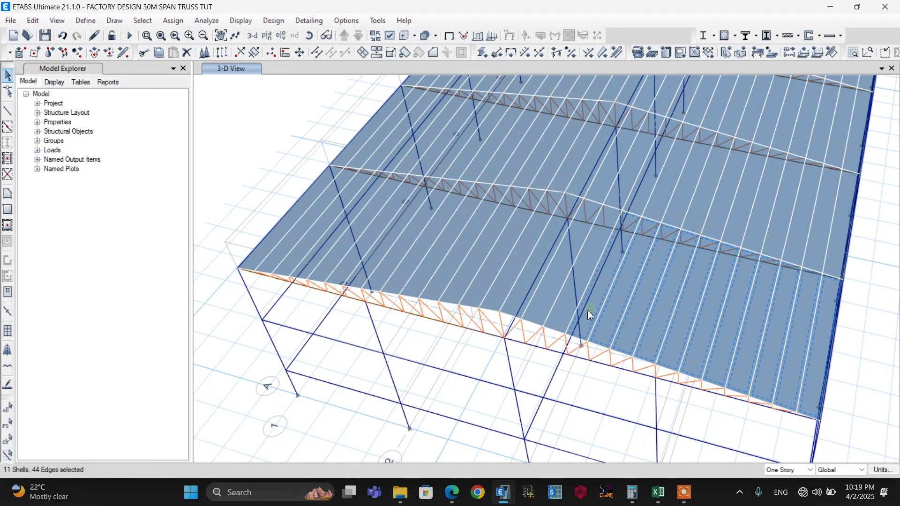
left_click(517, 300)
Extend the selection to the roof shells in all remaining bays of the same slope
left_click(630, 179)
scroll(576, 306, "down", 5)
scroll(614, 220, "up", 6)
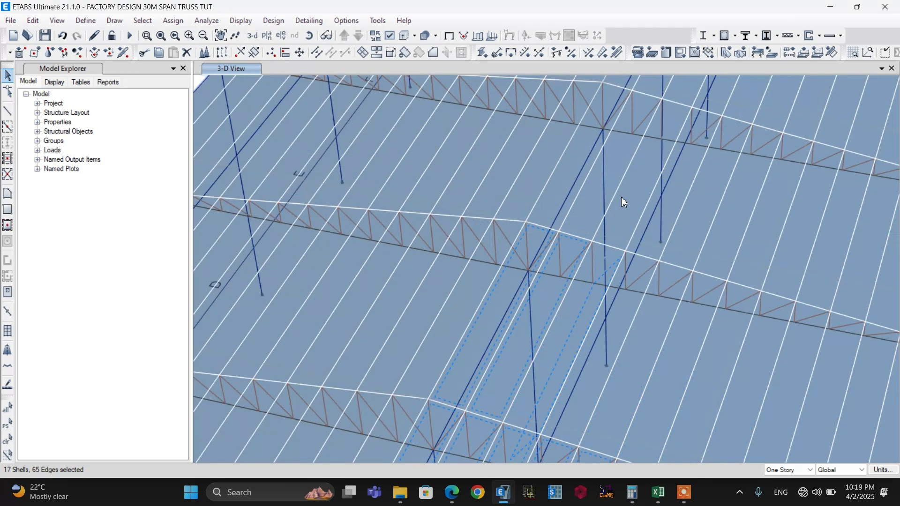
left_click(561, 182)
scroll(546, 290, "down", 6)
scroll(545, 274, "up", 6)
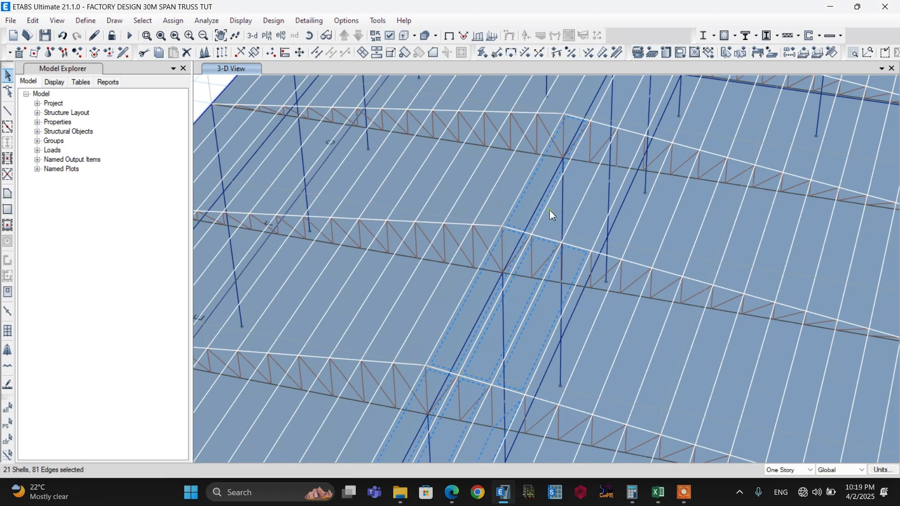
scroll(580, 242, "down", 6)
scroll(593, 212, "up", 6)
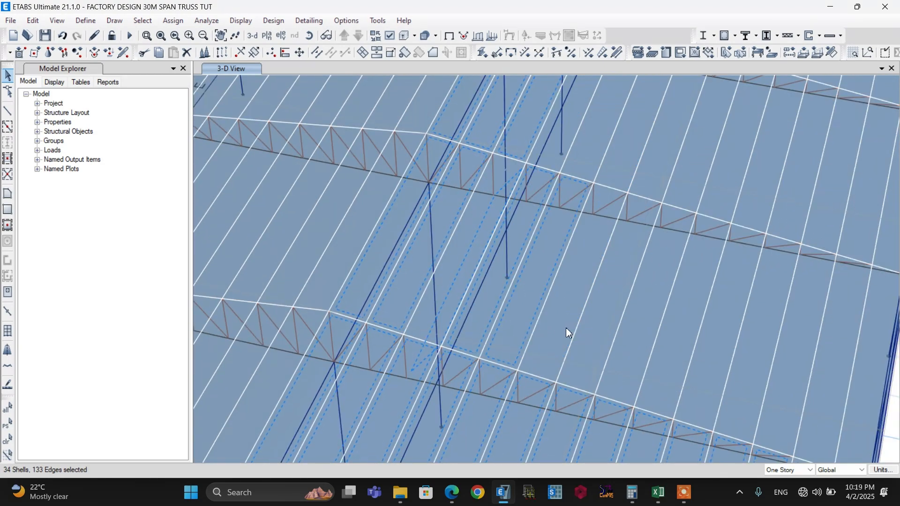
left_click(567, 329)
left_click(839, 353)
left_click(868, 362)
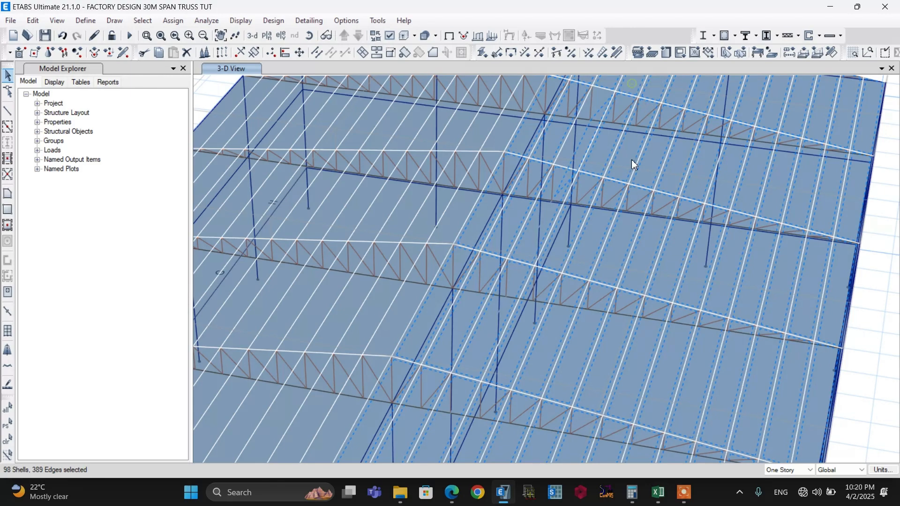
scroll(634, 164, "down", 5)
scroll(511, 244, "down", 2)
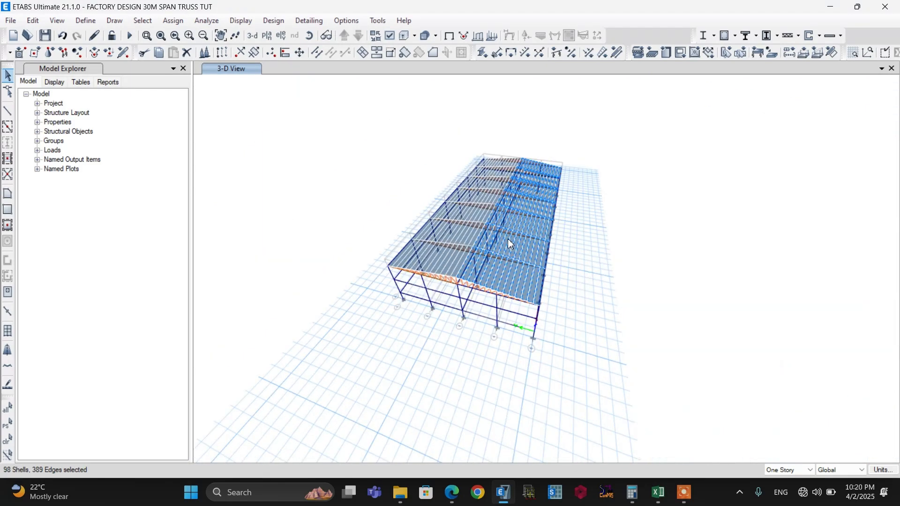
scroll(565, 197, "up", 3)
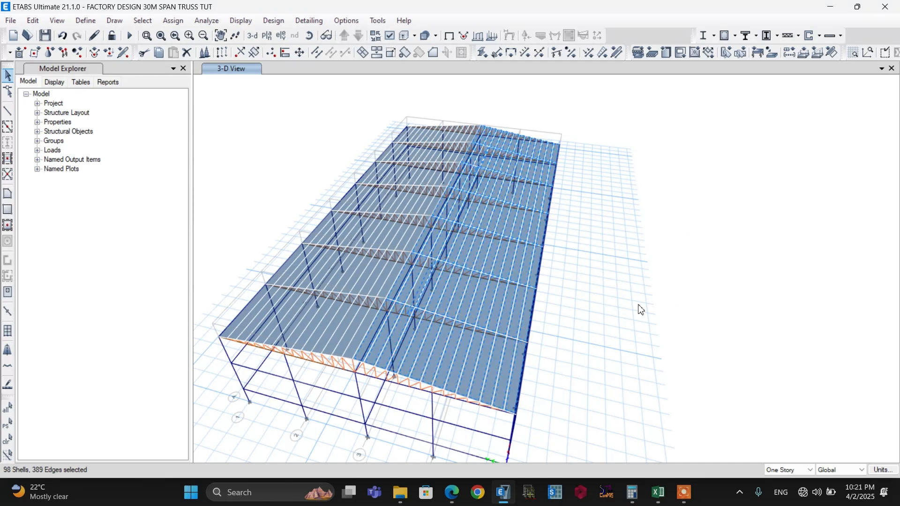
Turn on the display of shell local axes in the 3-D view
left_click(390, 36)
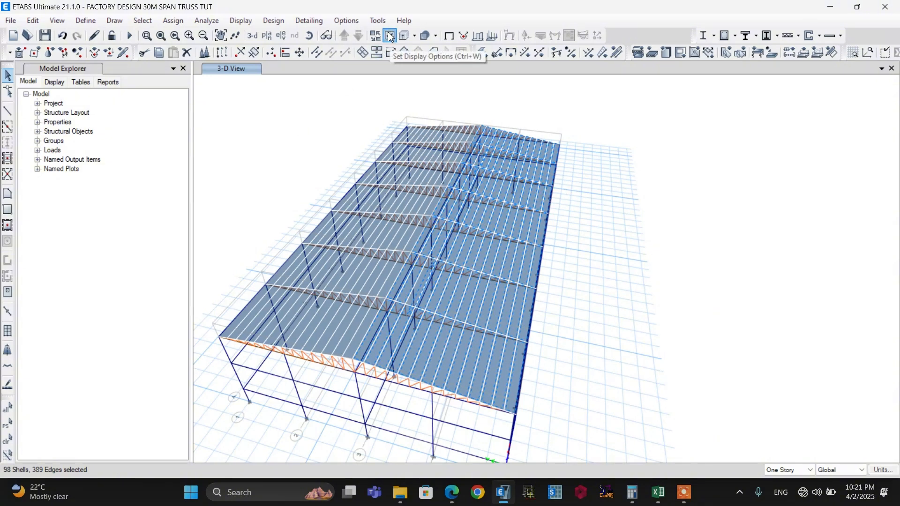
left_click(386, 65)
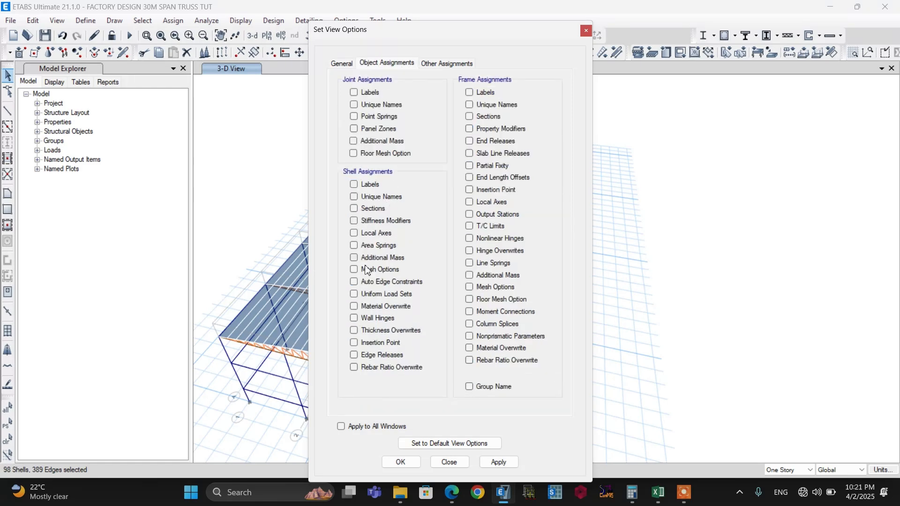
left_click(355, 234)
left_click(405, 462)
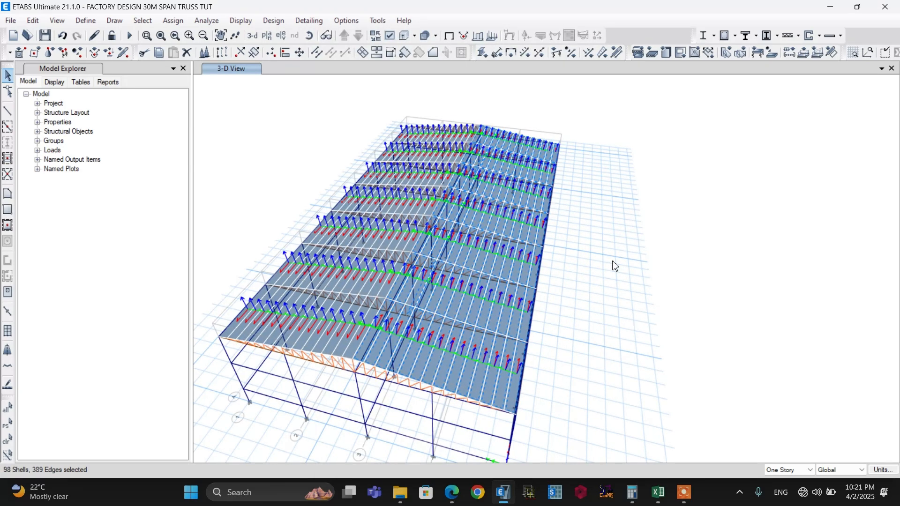
Examine the local axis directions on the selected roof slope, check the Cpe-Cpi values in Excel and return to ETABS
left_click(309, 35)
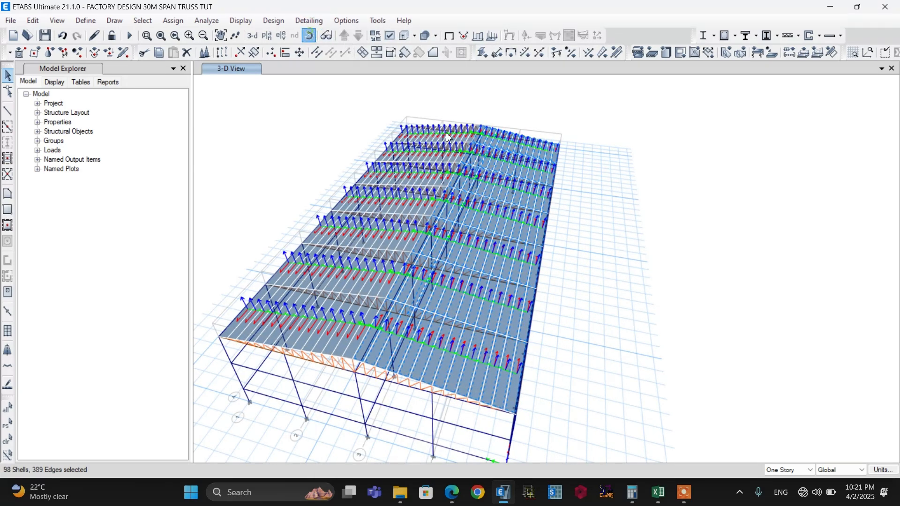
left_click_drag(449, 137, 501, 120)
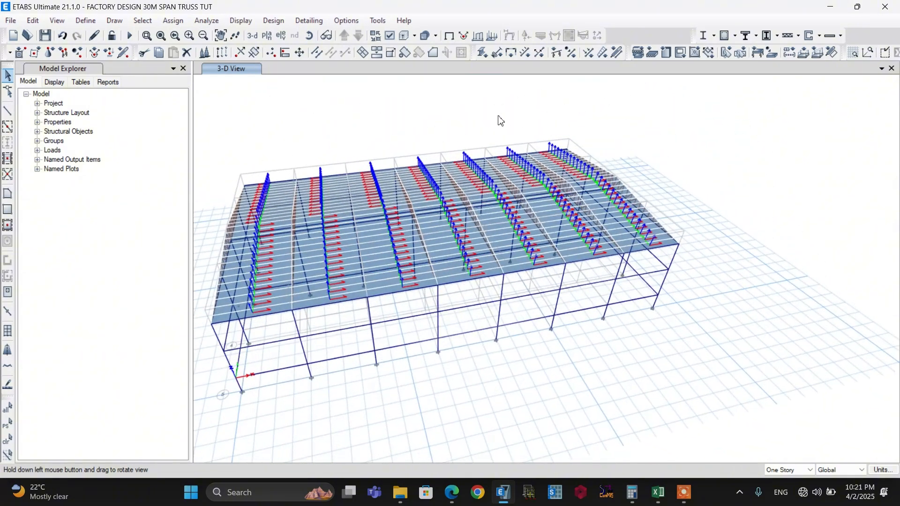
scroll(237, 308, "up", 3)
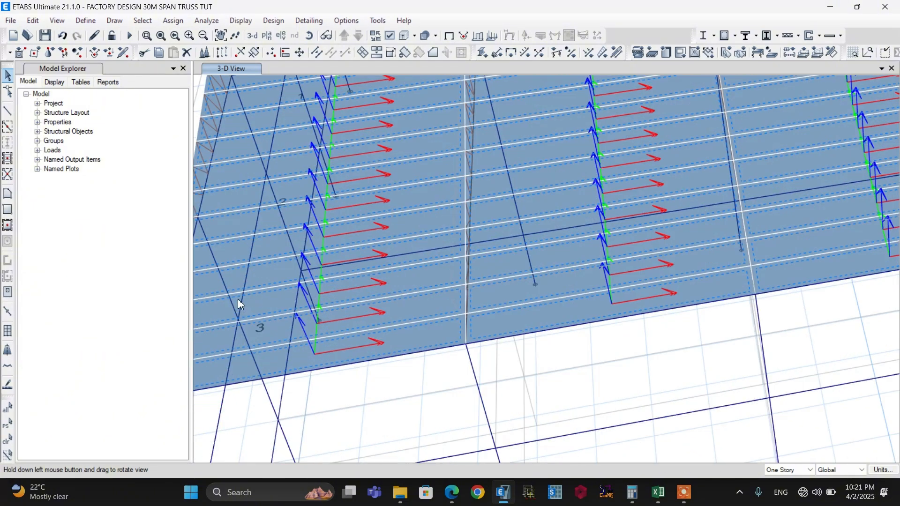
scroll(382, 283, "down", 5)
scroll(339, 290, "up", 2)
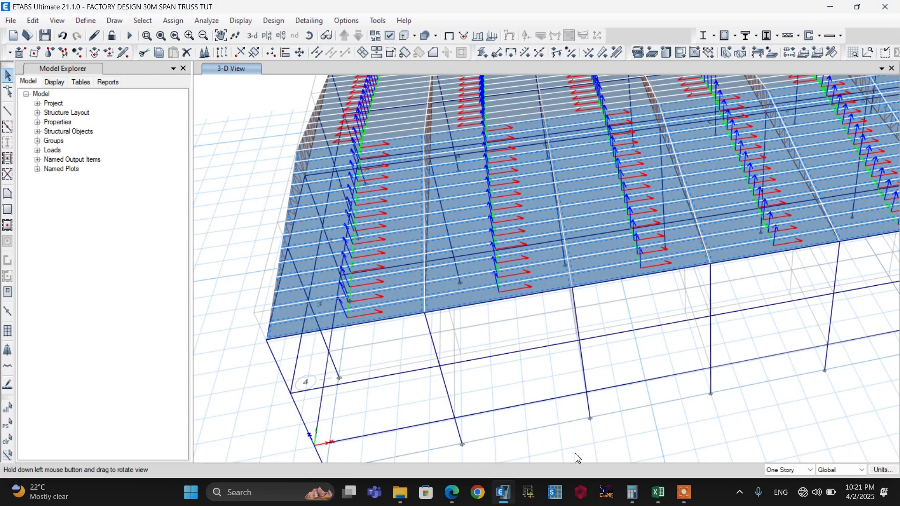
left_click(658, 494)
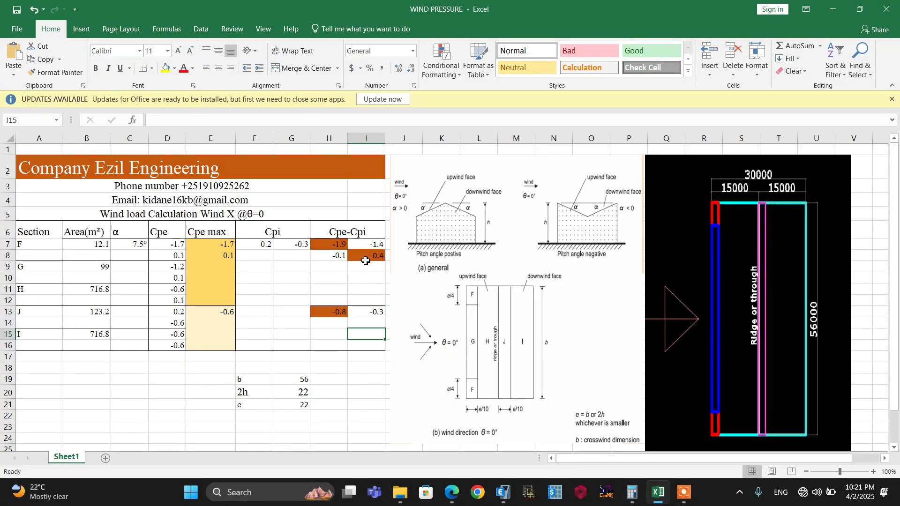
left_click(505, 492)
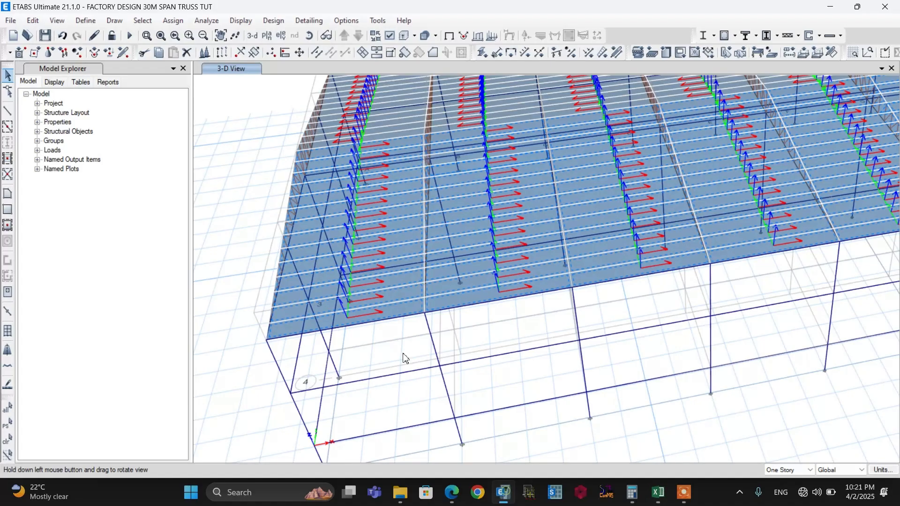
Assign a windward wind pressure coefficient of -0.4 to the selected roof shells for load pattern WIND Y
left_click(174, 22)
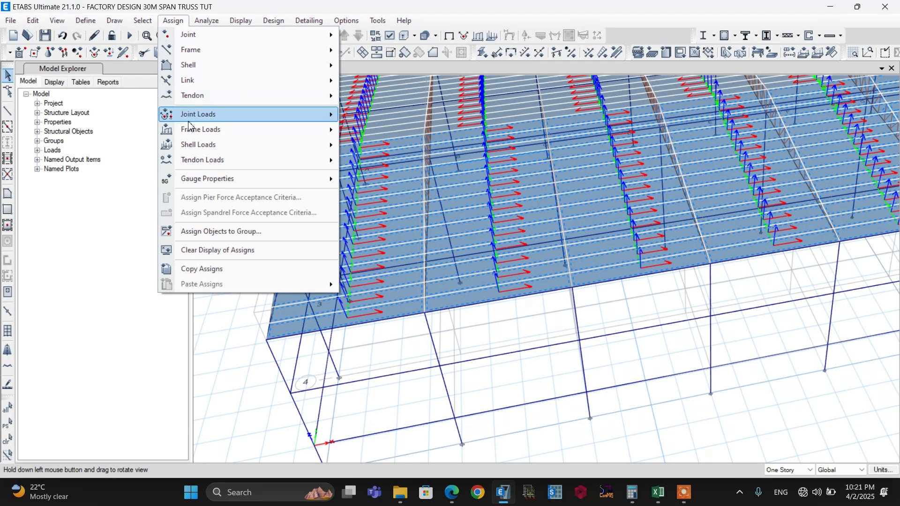
mouse_move(192, 150)
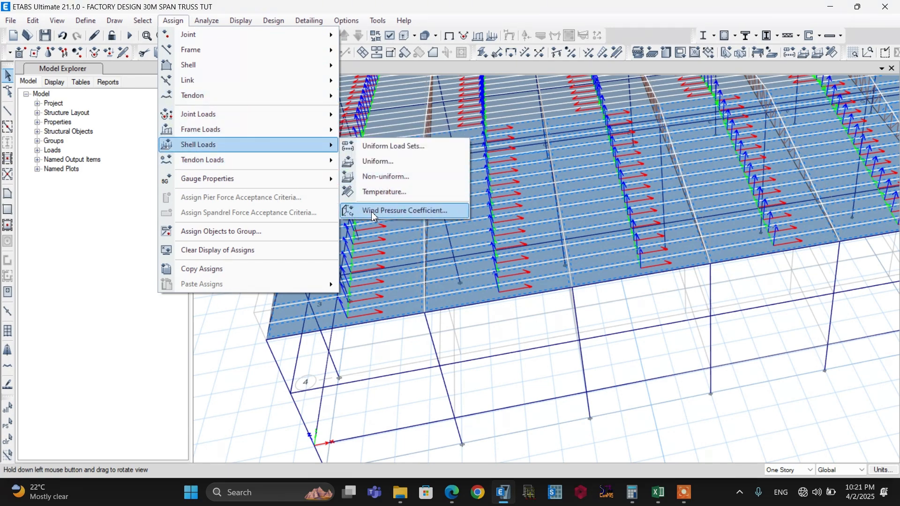
left_click(385, 214)
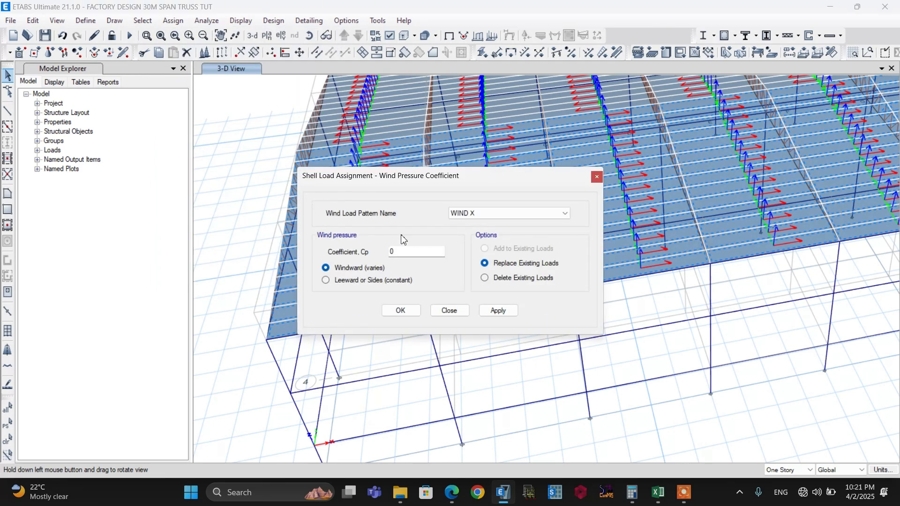
left_click(481, 215)
left_click(475, 232)
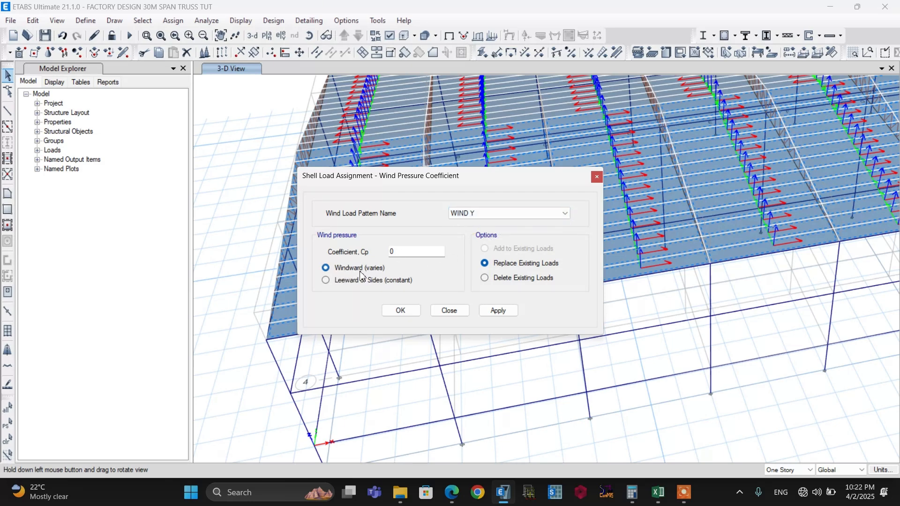
double_click(393, 253)
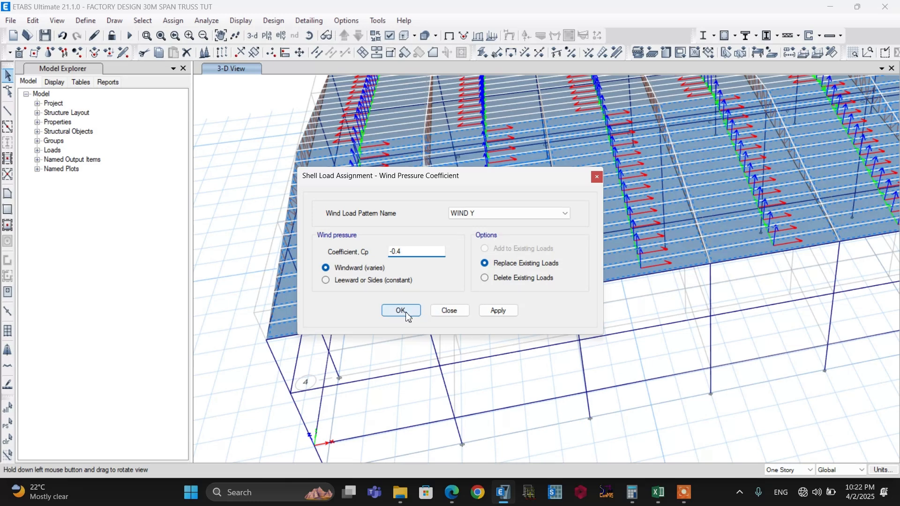
left_click(485, 312)
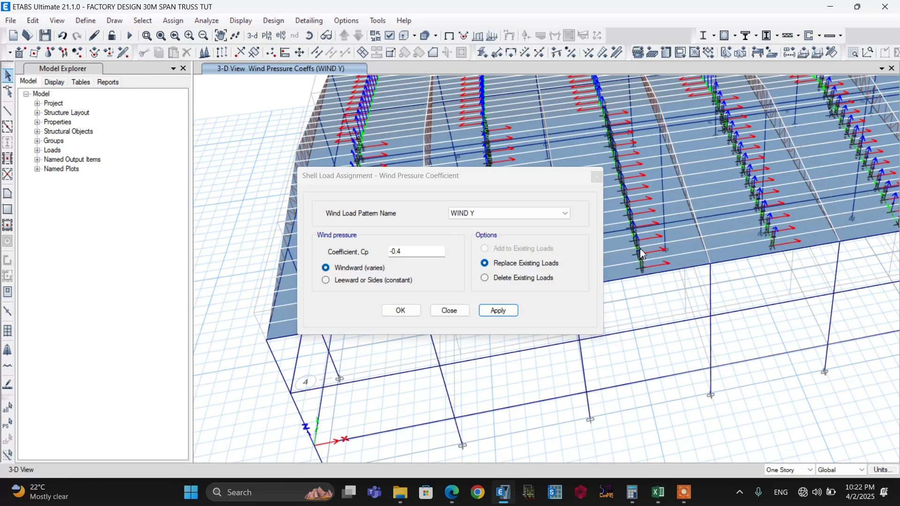
Change the wind load pattern to WIND Y SUCC, look up section F's suction Cpe-Cpi value in Excel and return to ETABS
scroll(494, 215, "down", 1)
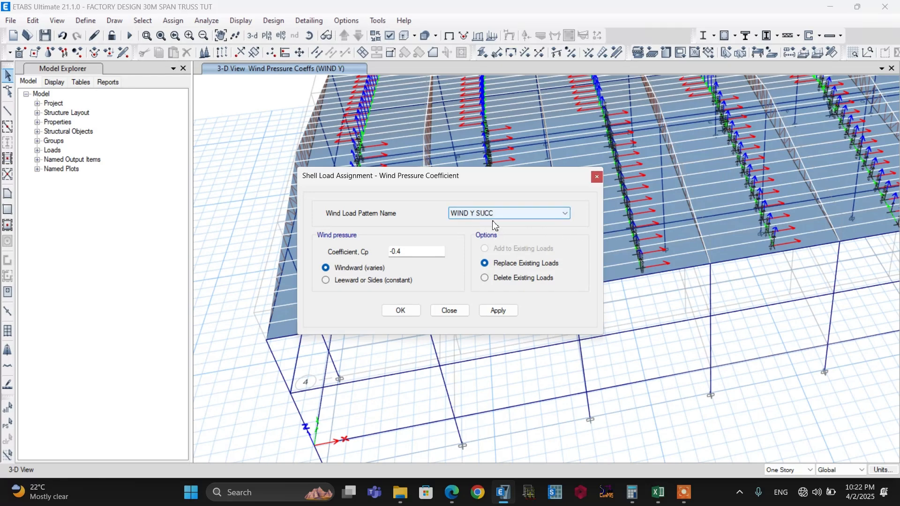
left_click(658, 492)
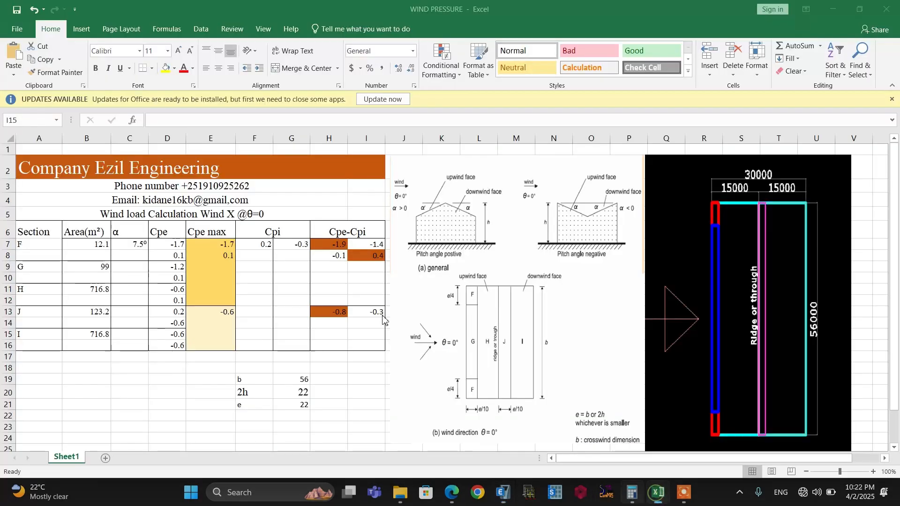
left_click(338, 281)
left_click(336, 245)
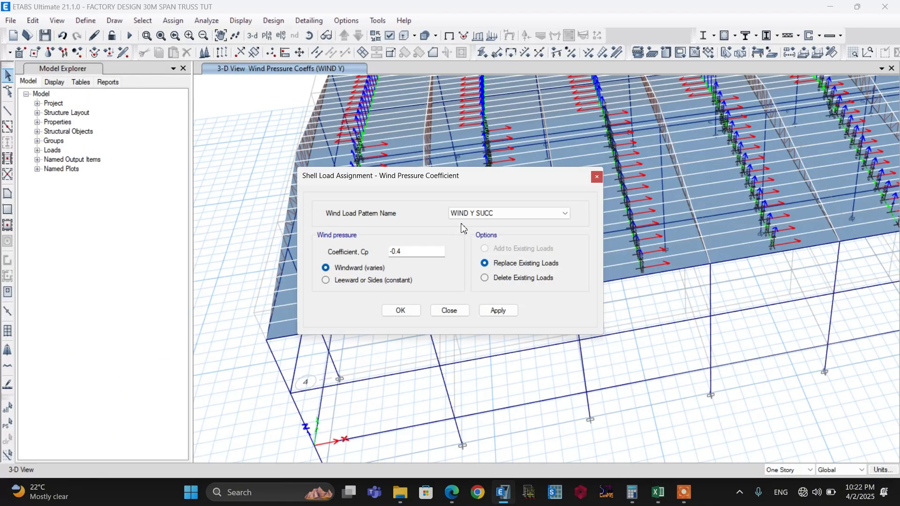
left_click(503, 493)
Restore the previous shell selection and assign it a coefficient of 1.9 as Leeward or Sides (constant) for WIND Y SUCC
left_click_drag(412, 253, 381, 256)
type("1.9")
left_click(329, 282)
left_click(144, 21)
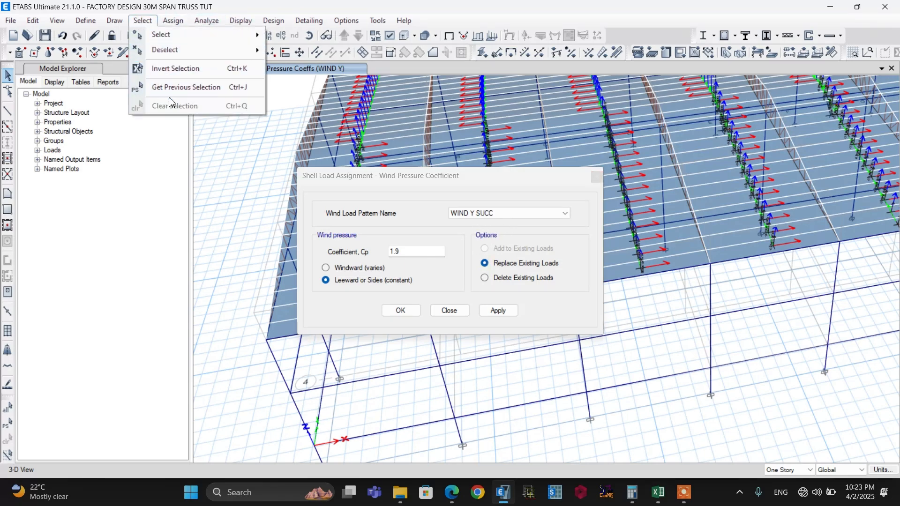
left_click(182, 88)
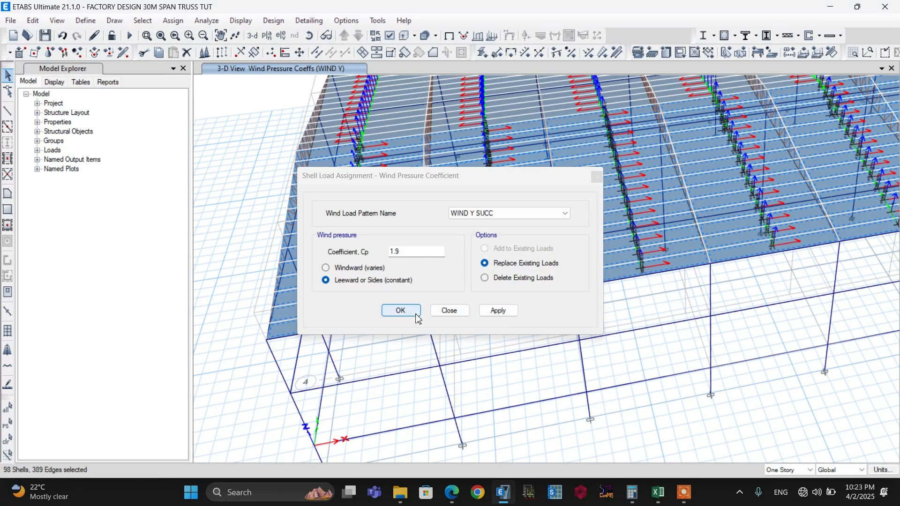
left_click(402, 311)
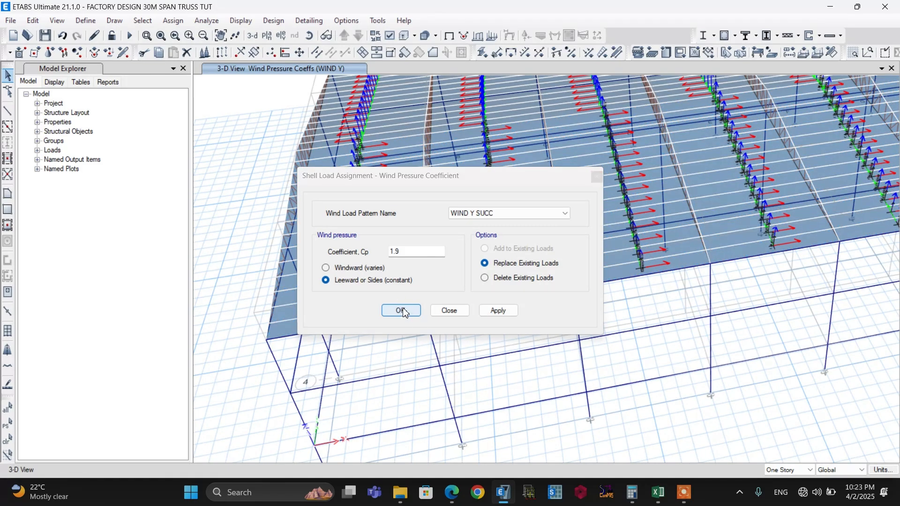
Inspect the wind pressure loads assigned to a roof shell in the first bay near the eave
left_click(359, 305)
right_click(359, 305)
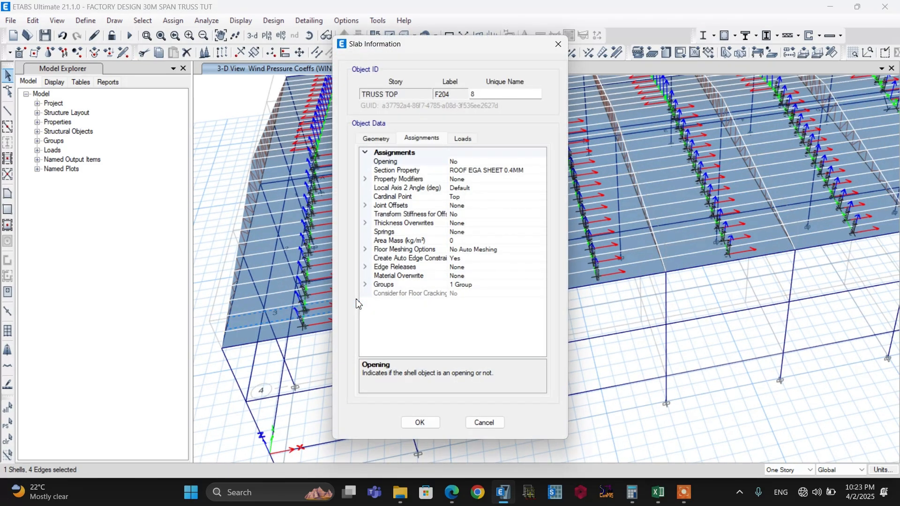
left_click(469, 138)
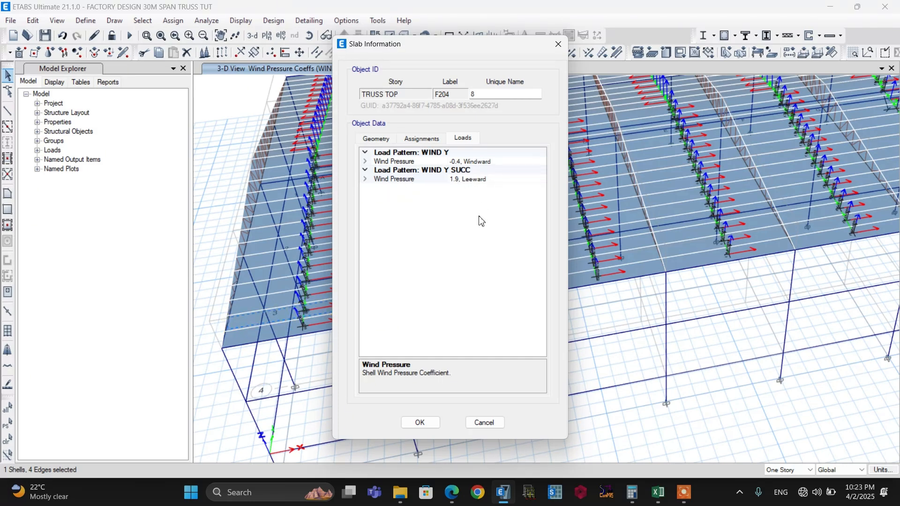
Check the section J Cpe-Cpi value and roof zone diagram in Excel, and examine the opposite roof slope in ETABS
key("alt+Tab")
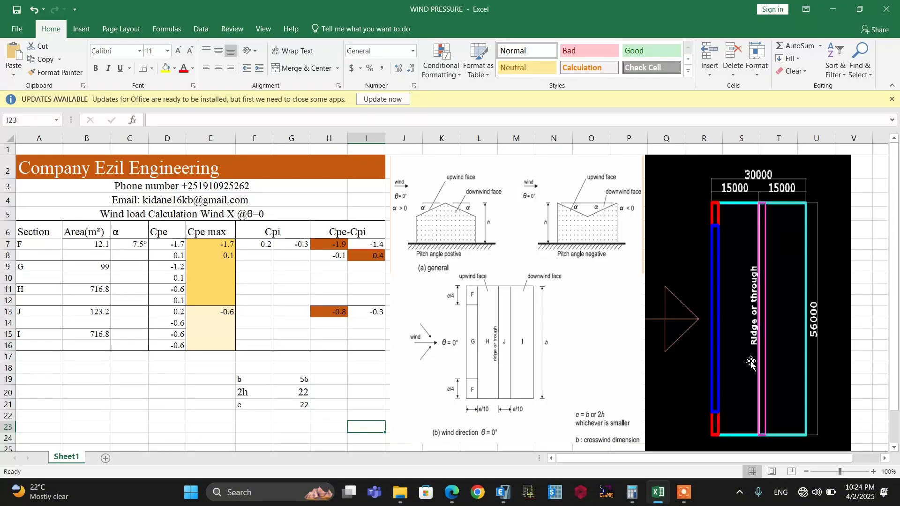
left_click(503, 492)
scroll(350, 167, "up", 4)
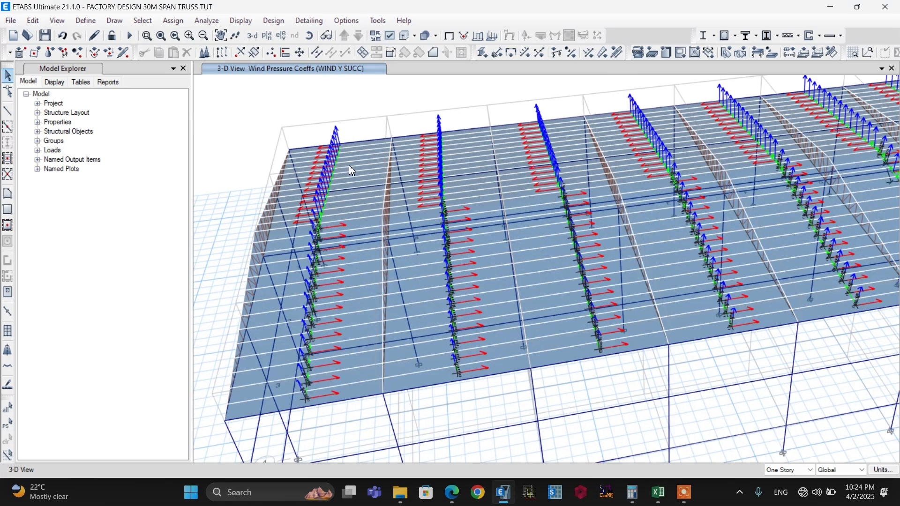
scroll(367, 183, "down", 5)
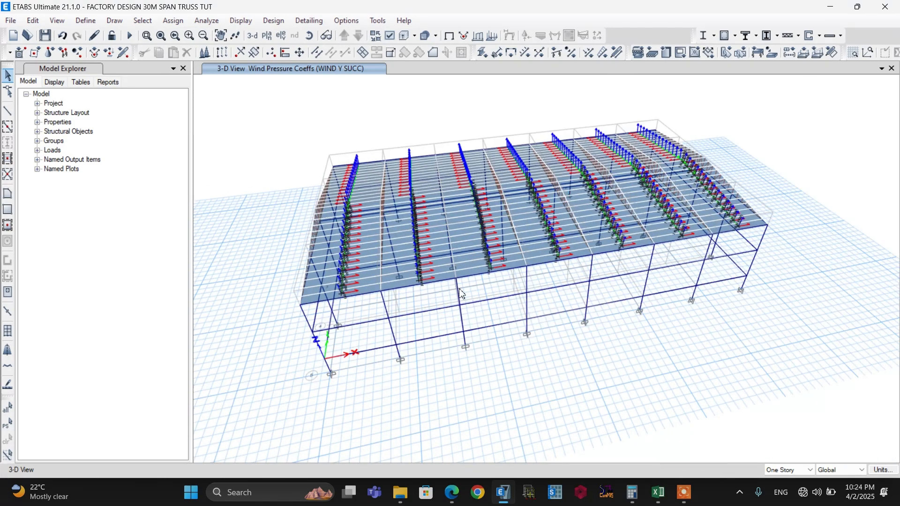
left_click(658, 492)
left_click(323, 312)
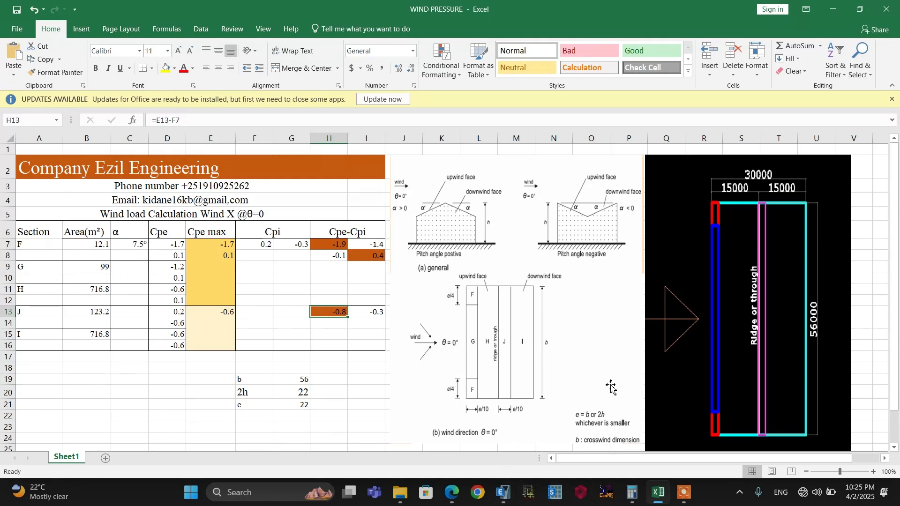
left_click(503, 492)
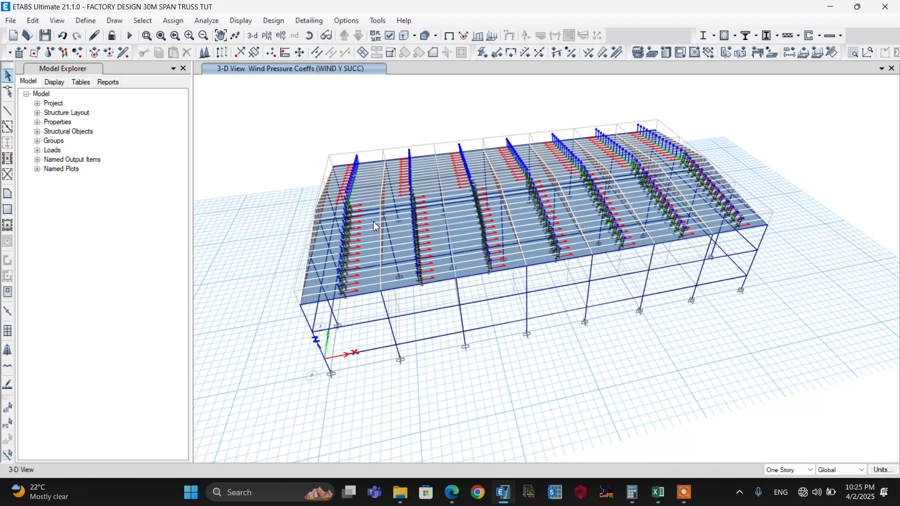
scroll(341, 157, "up", 3)
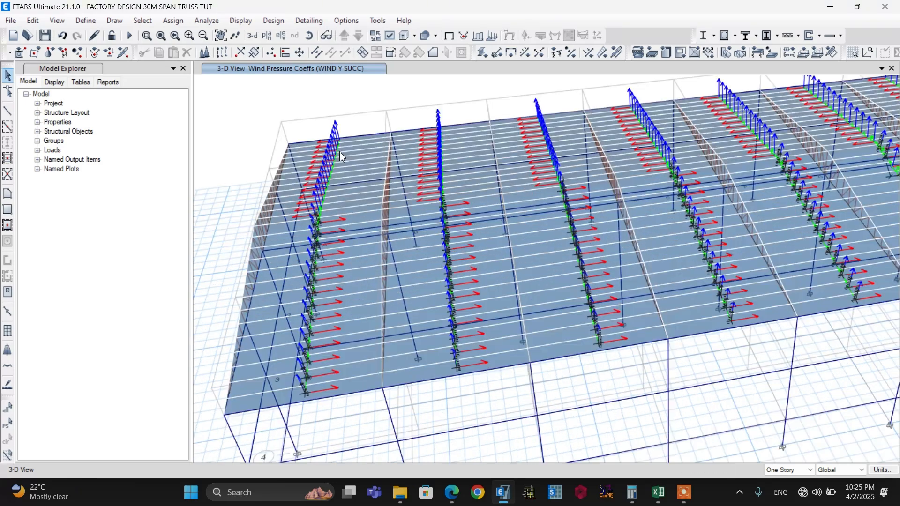
scroll(353, 170, "down", 4)
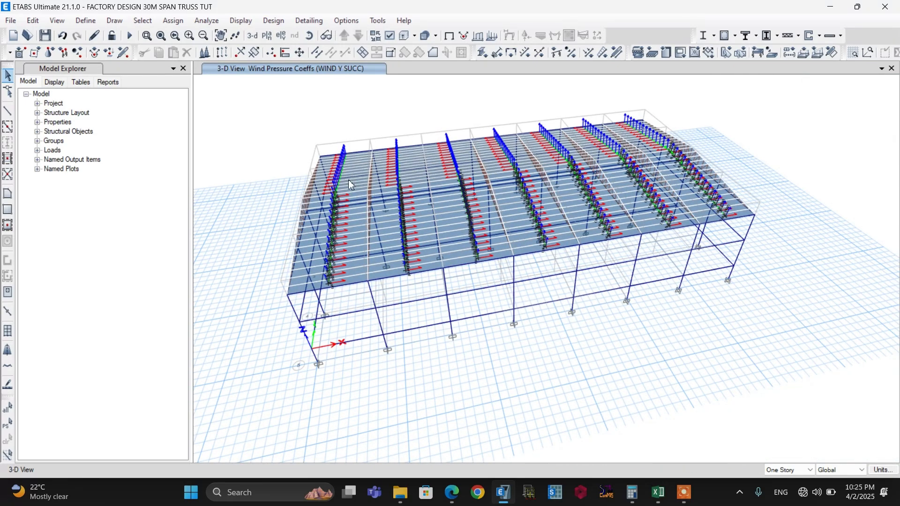